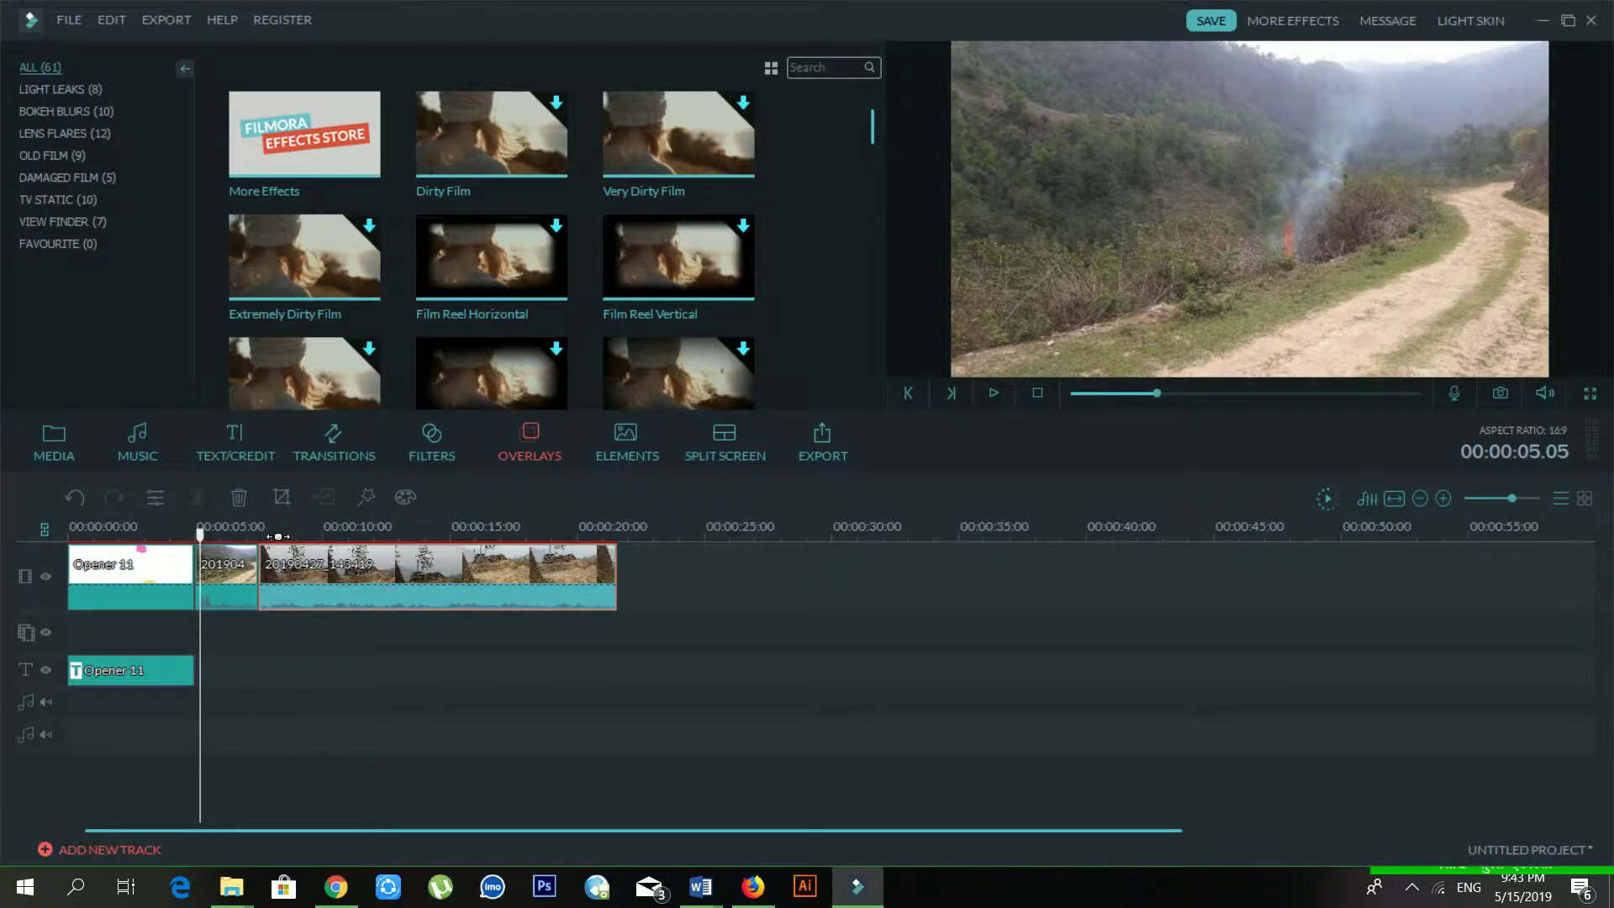
Step: Look through the full overlay collection and download the Very Dirty Film overlay
{"action": "left_click", "coordinate": [218, 530]}
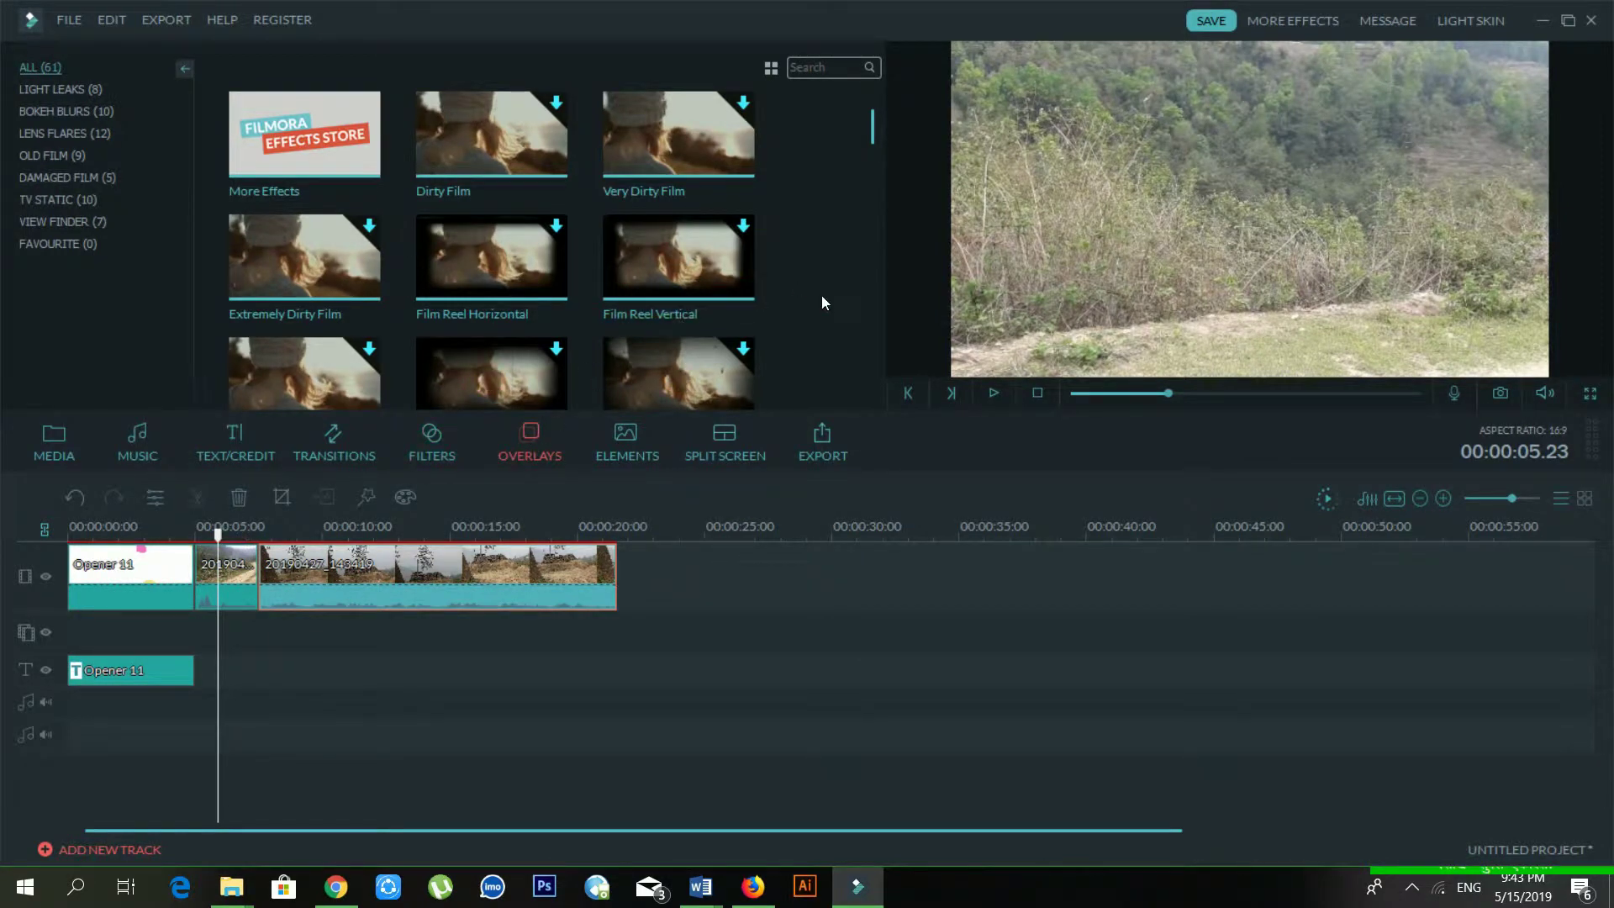
{"action": "left_click_drag", "start_coordinate": [873, 124], "coordinate": [878, 221]}
{"action": "left_click", "coordinate": [76, 421]}
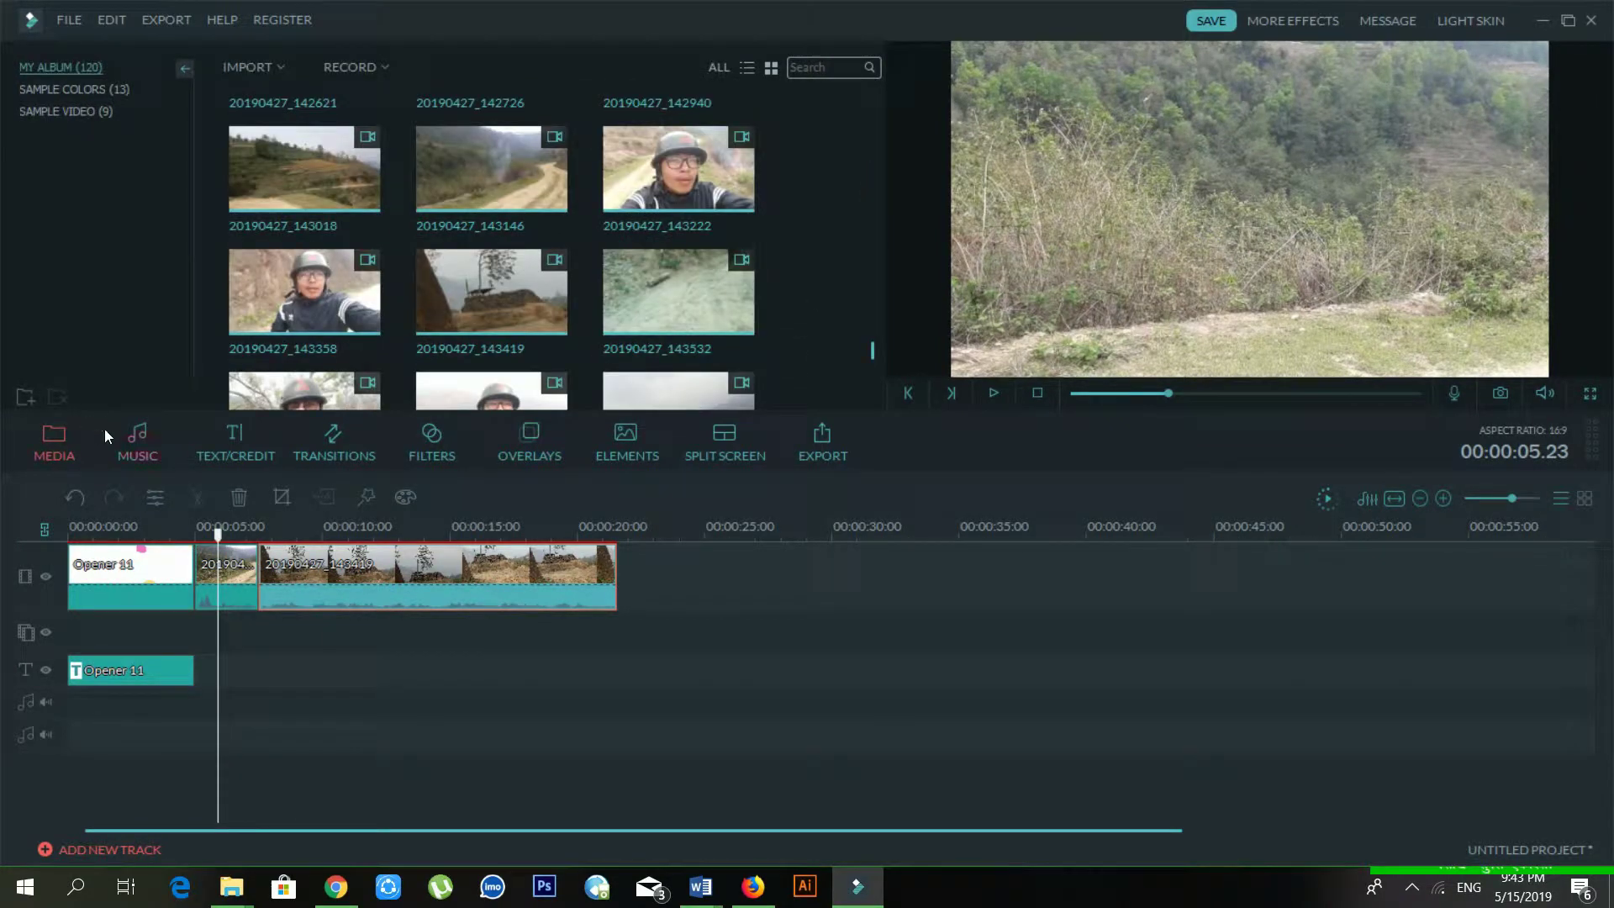
{"action": "left_click", "coordinate": [520, 438]}
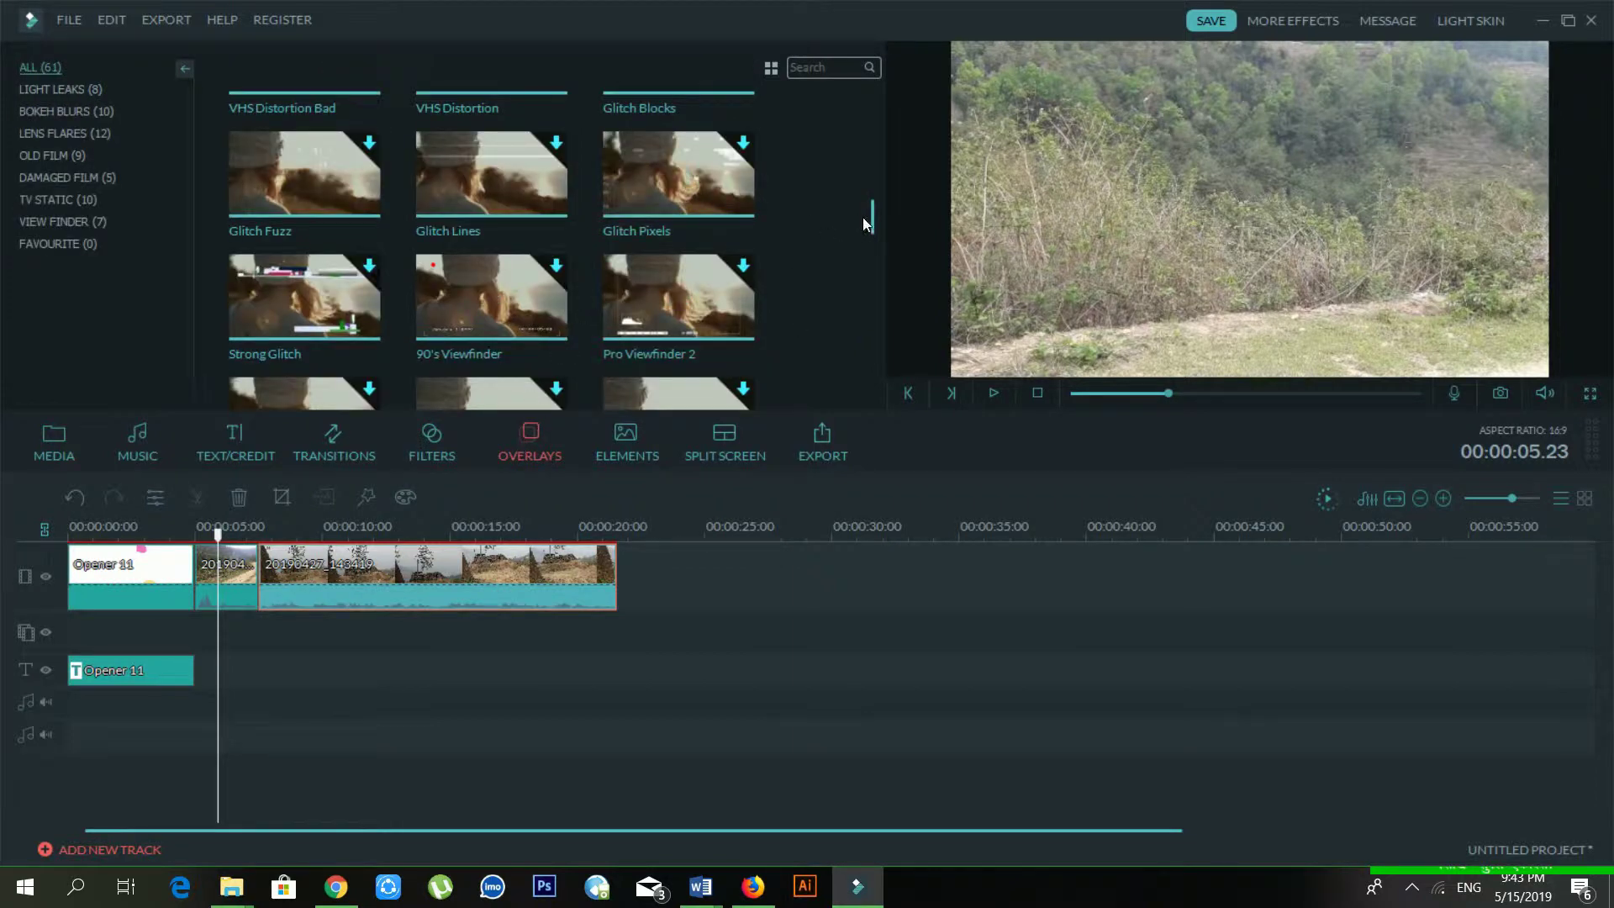
{"action": "left_click_drag", "start_coordinate": [875, 220], "coordinate": [858, 124]}
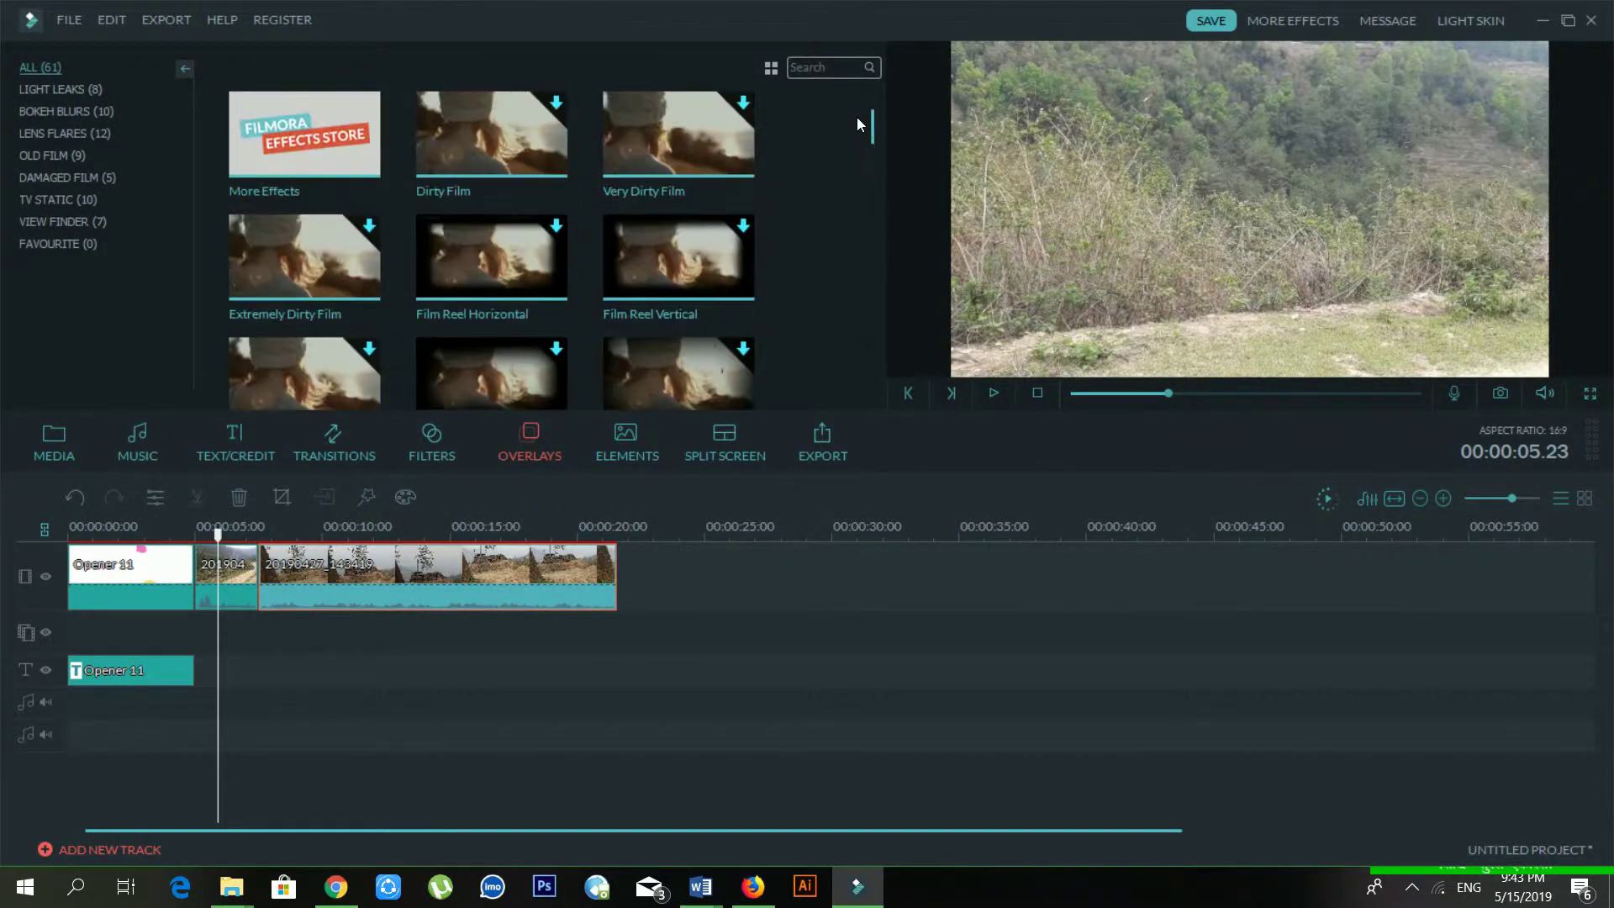
{"action": "left_click", "coordinate": [747, 106]}
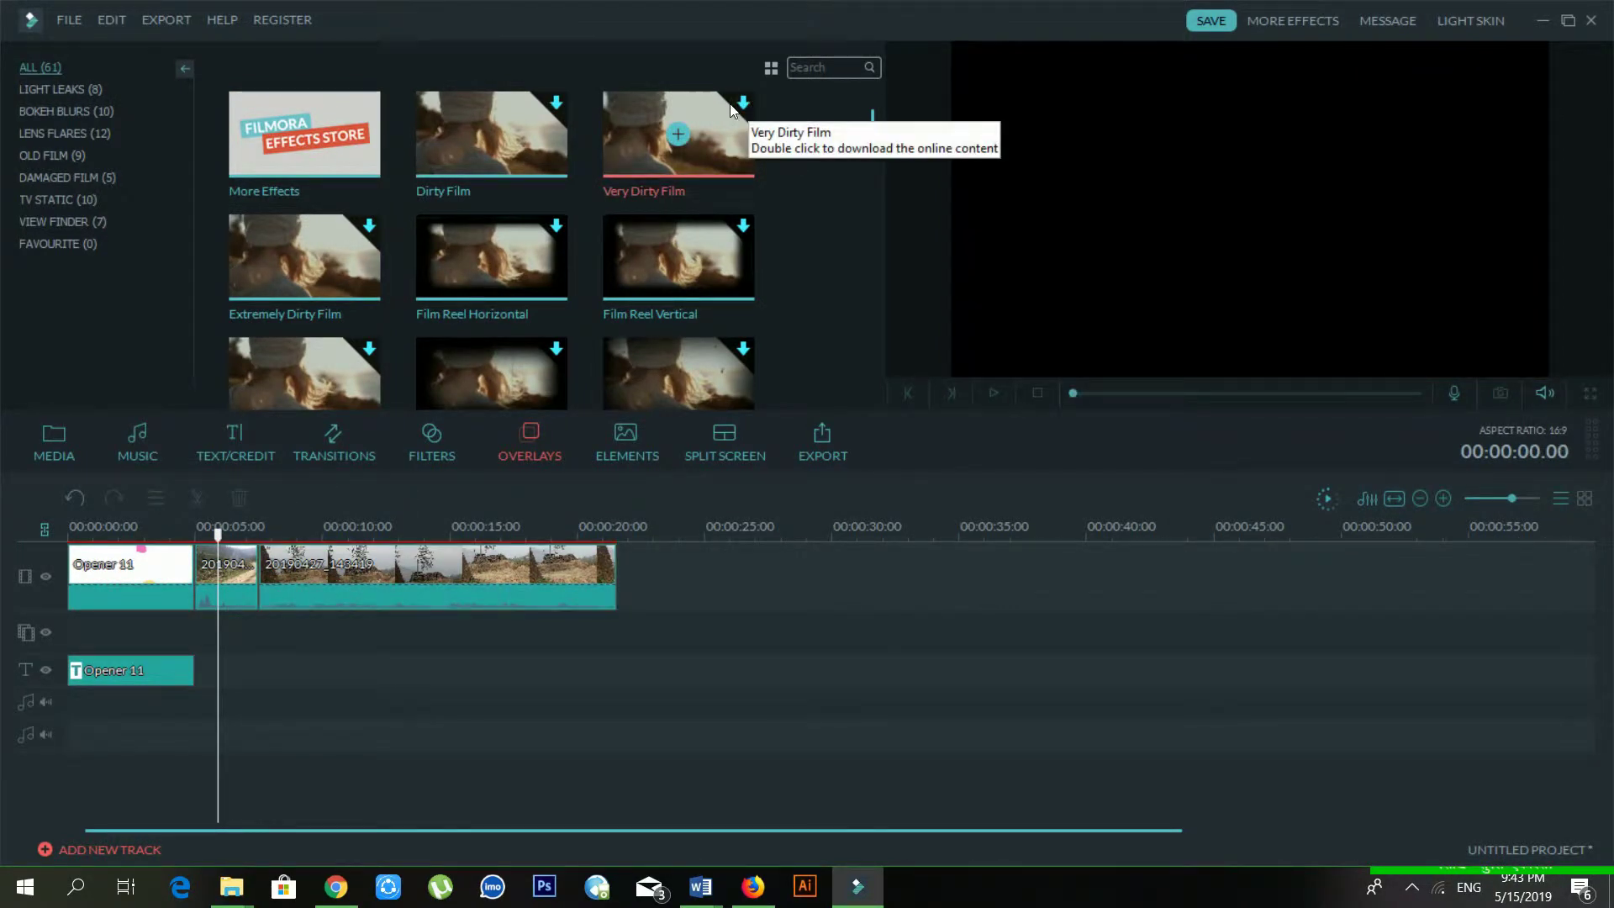
{"action": "double_click", "coordinate": [744, 106]}
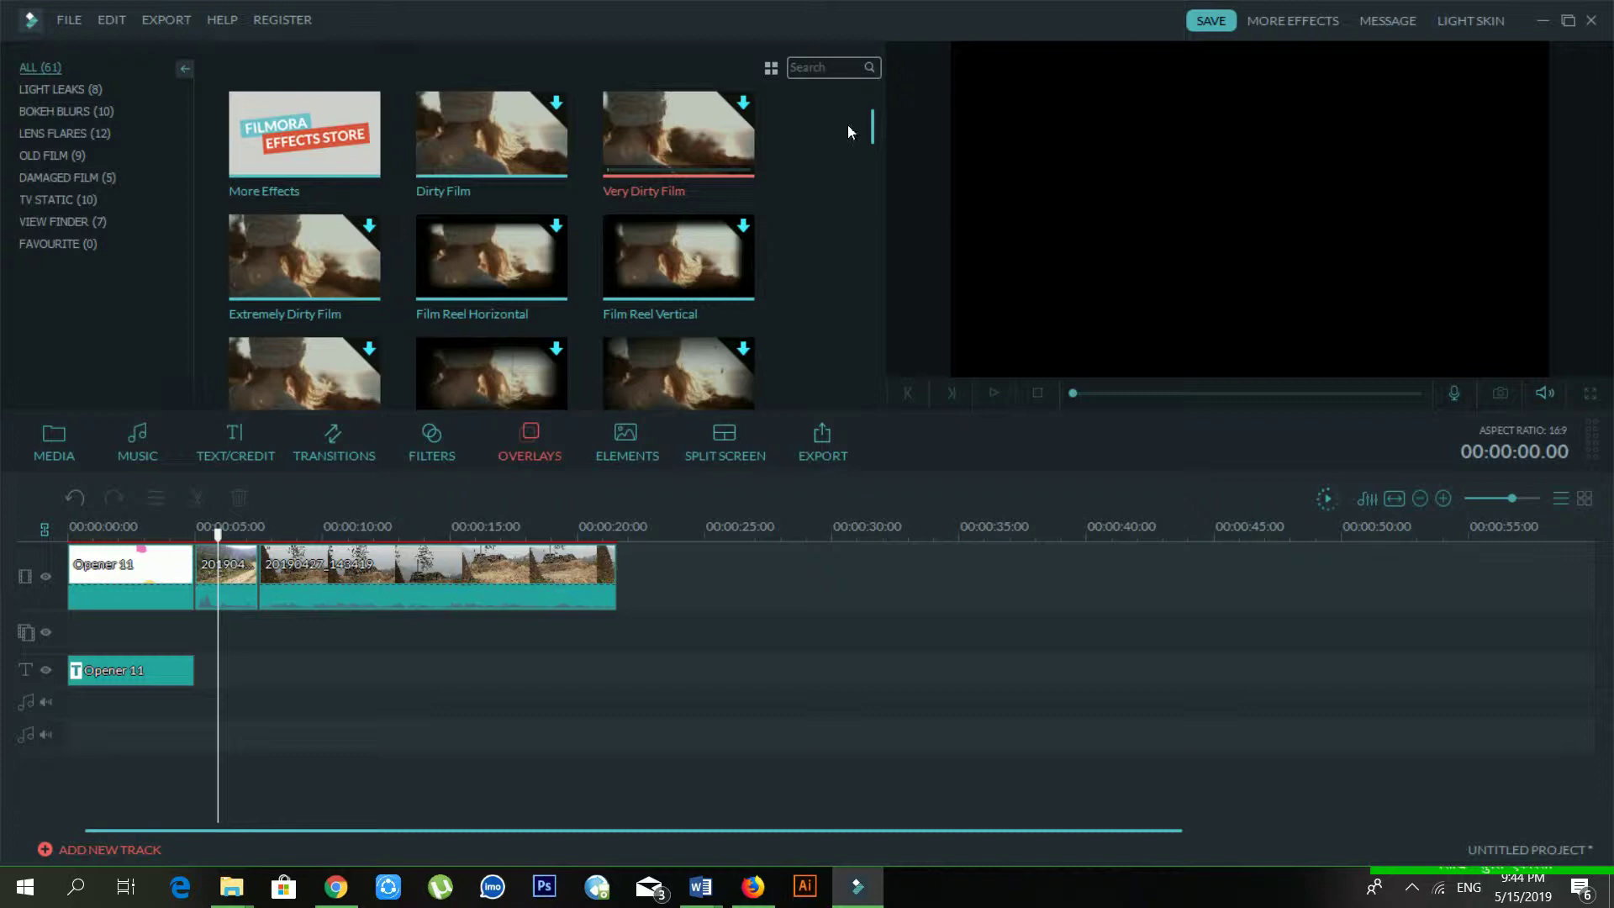
Step: Examine the available overlays in each category, from Light Leaks through View Finder and Favourite
{"action": "left_click_drag", "start_coordinate": [875, 137], "coordinate": [875, 166]}
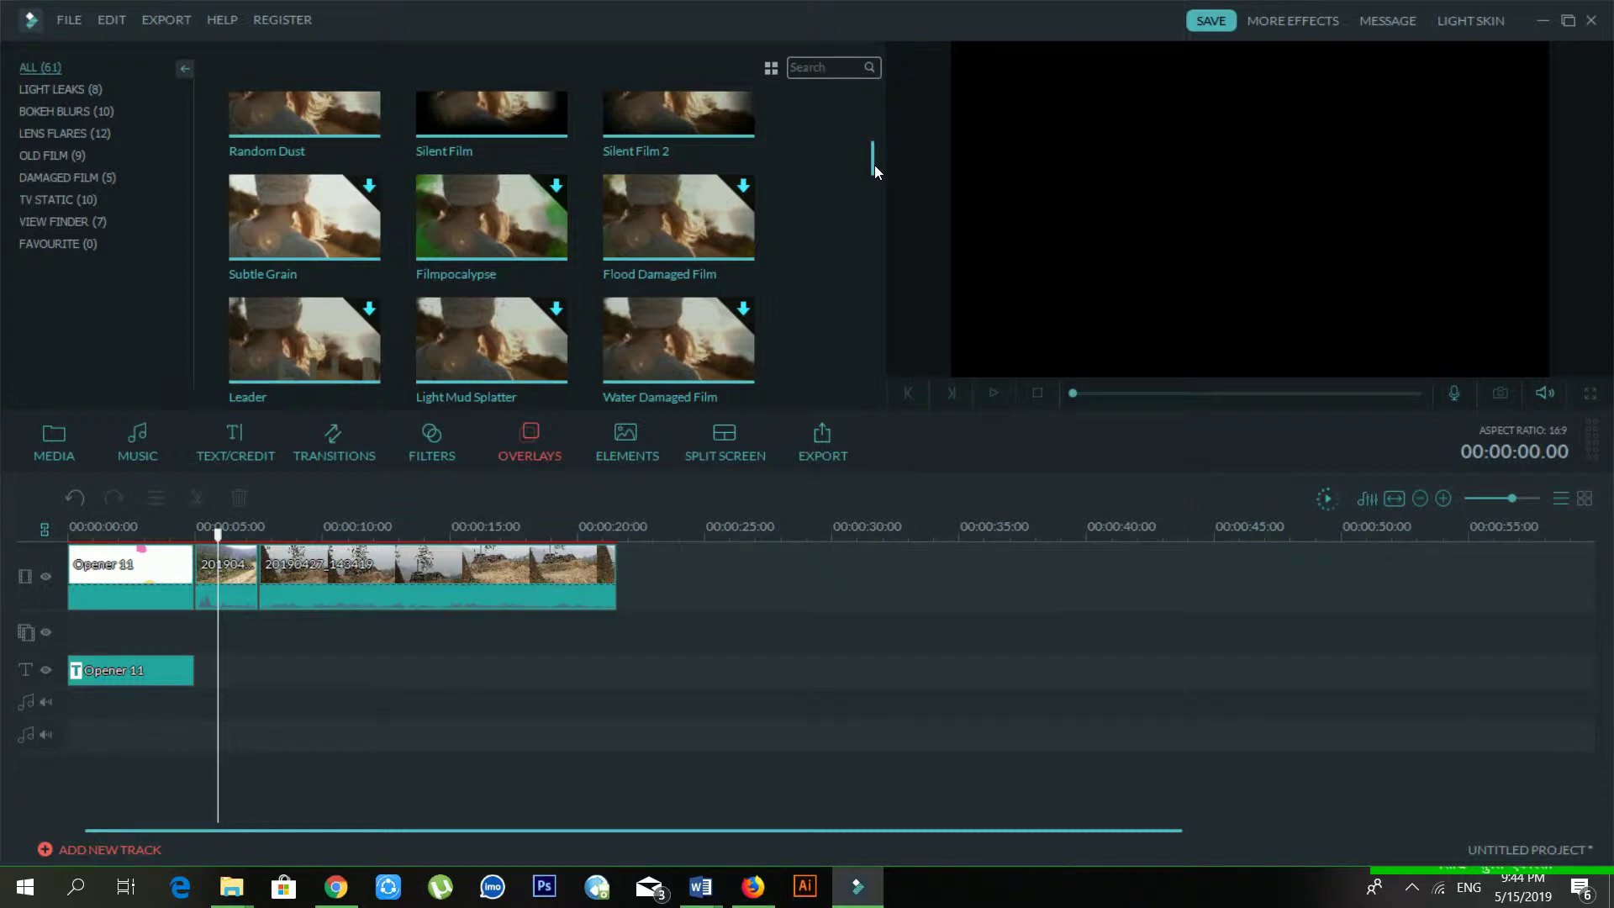
{"action": "left_click_drag", "start_coordinate": [875, 166], "coordinate": [872, 127]}
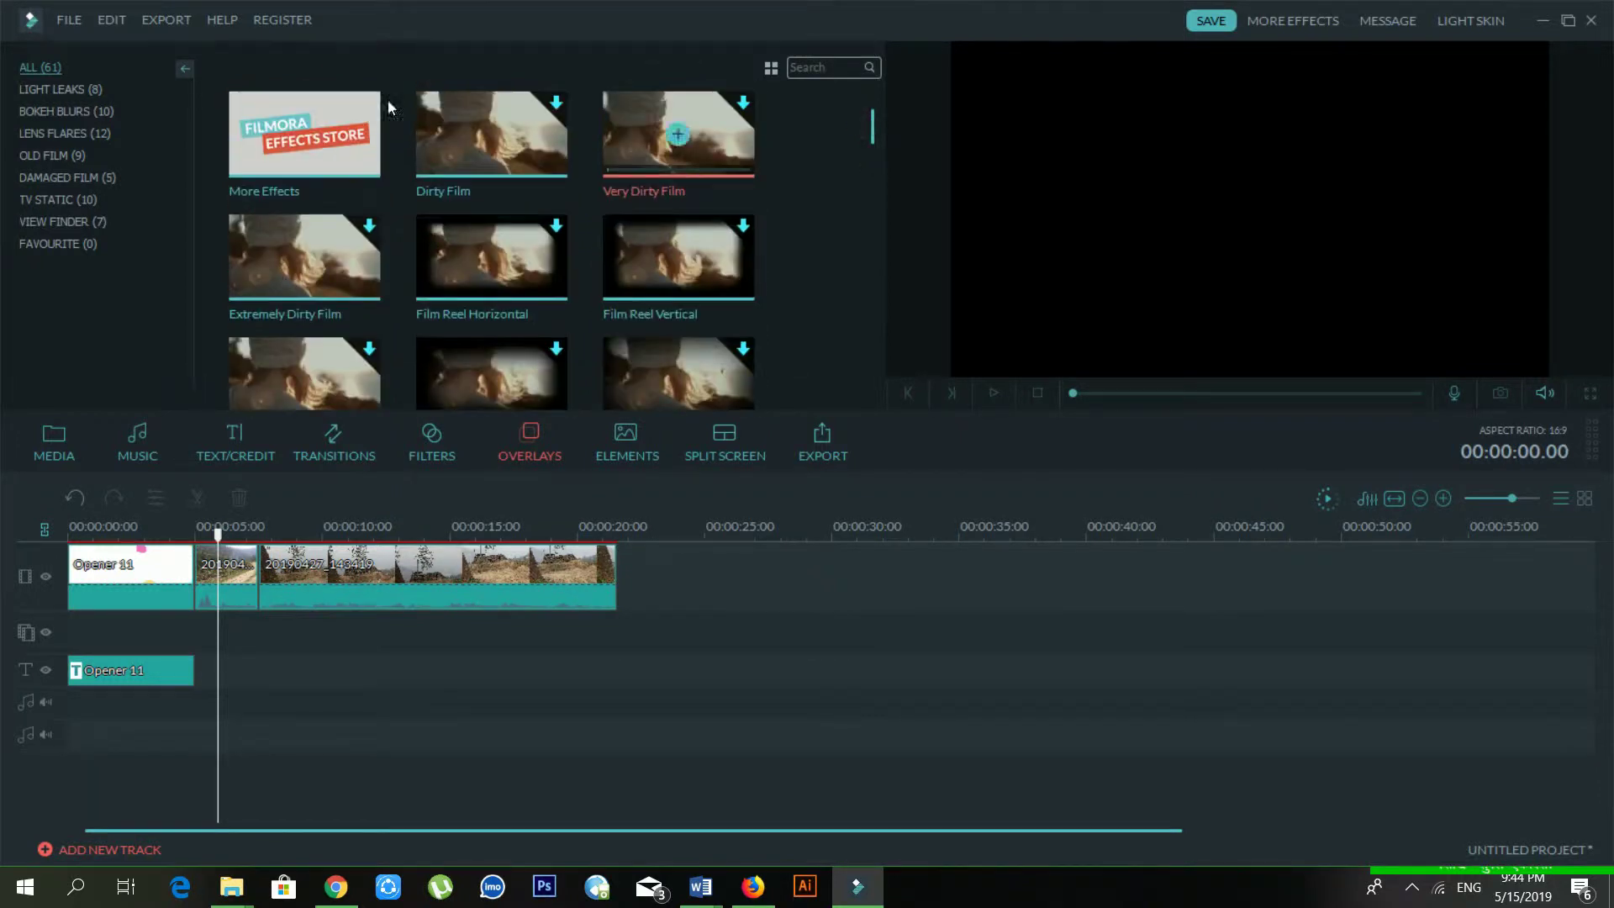
{"action": "left_click", "coordinate": [75, 90]}
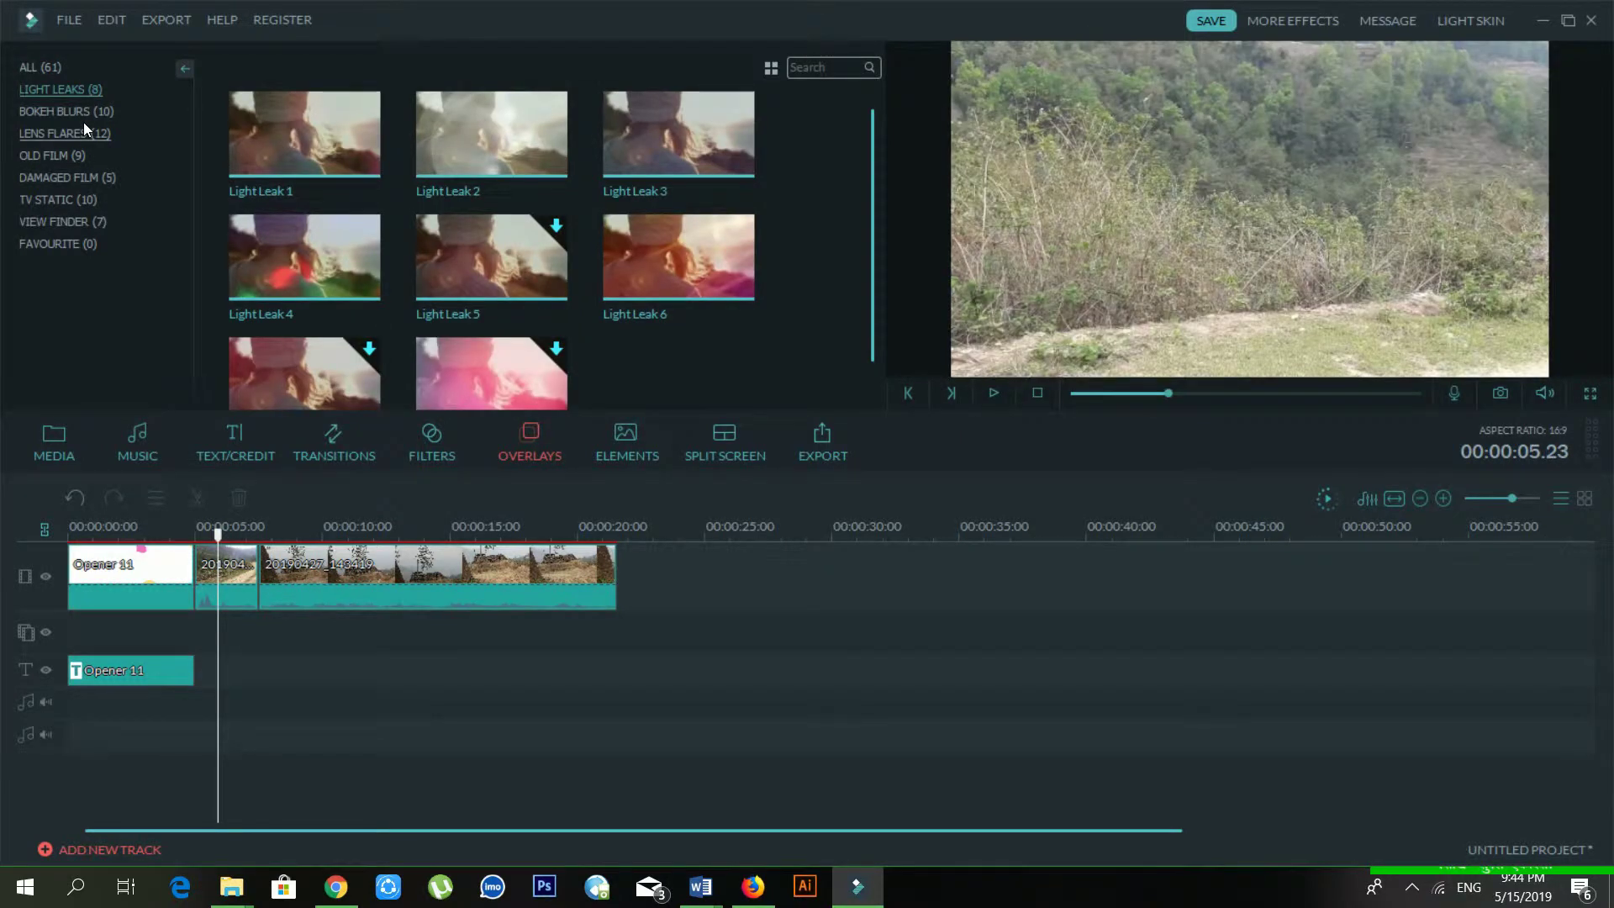
{"action": "left_click", "coordinate": [87, 116]}
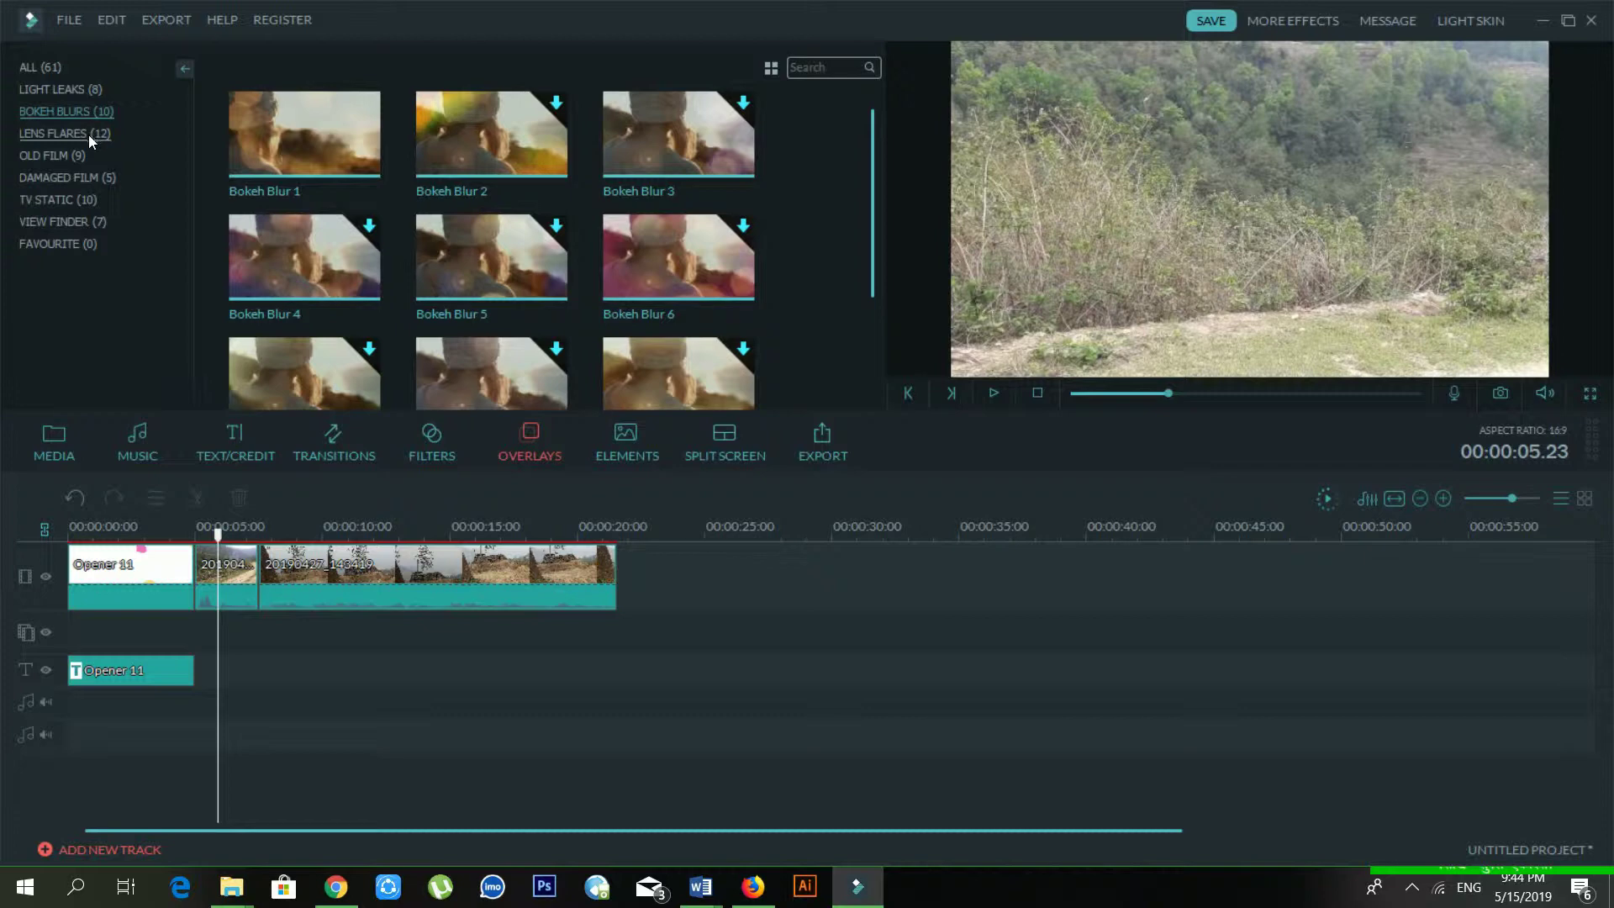
{"action": "left_click", "coordinate": [74, 135]}
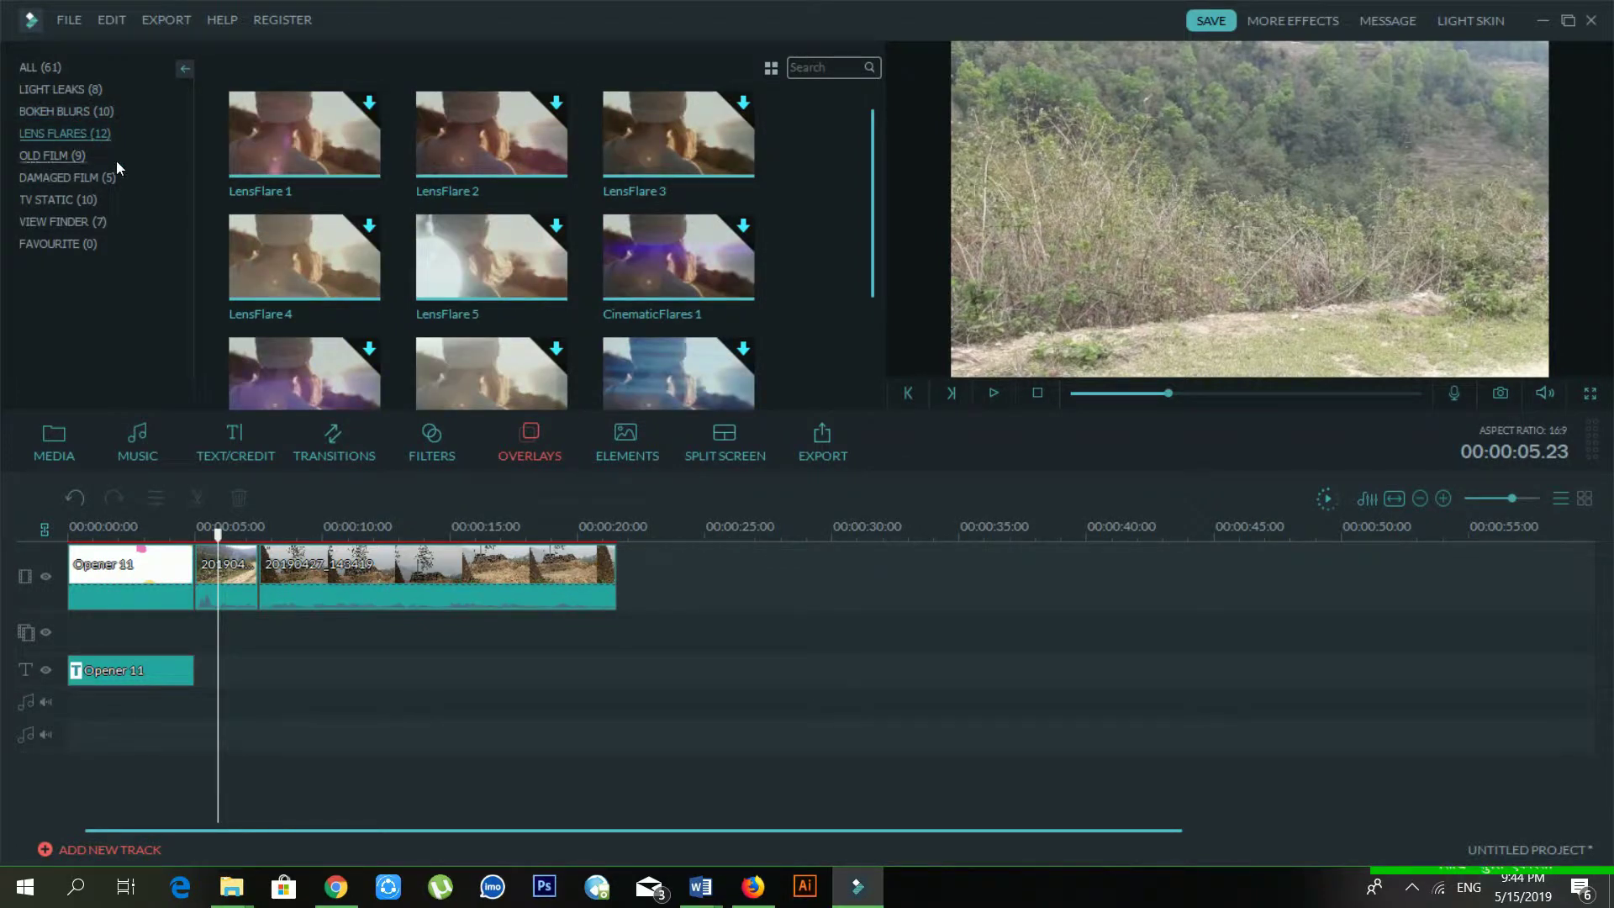
{"action": "left_click", "coordinate": [55, 155]}
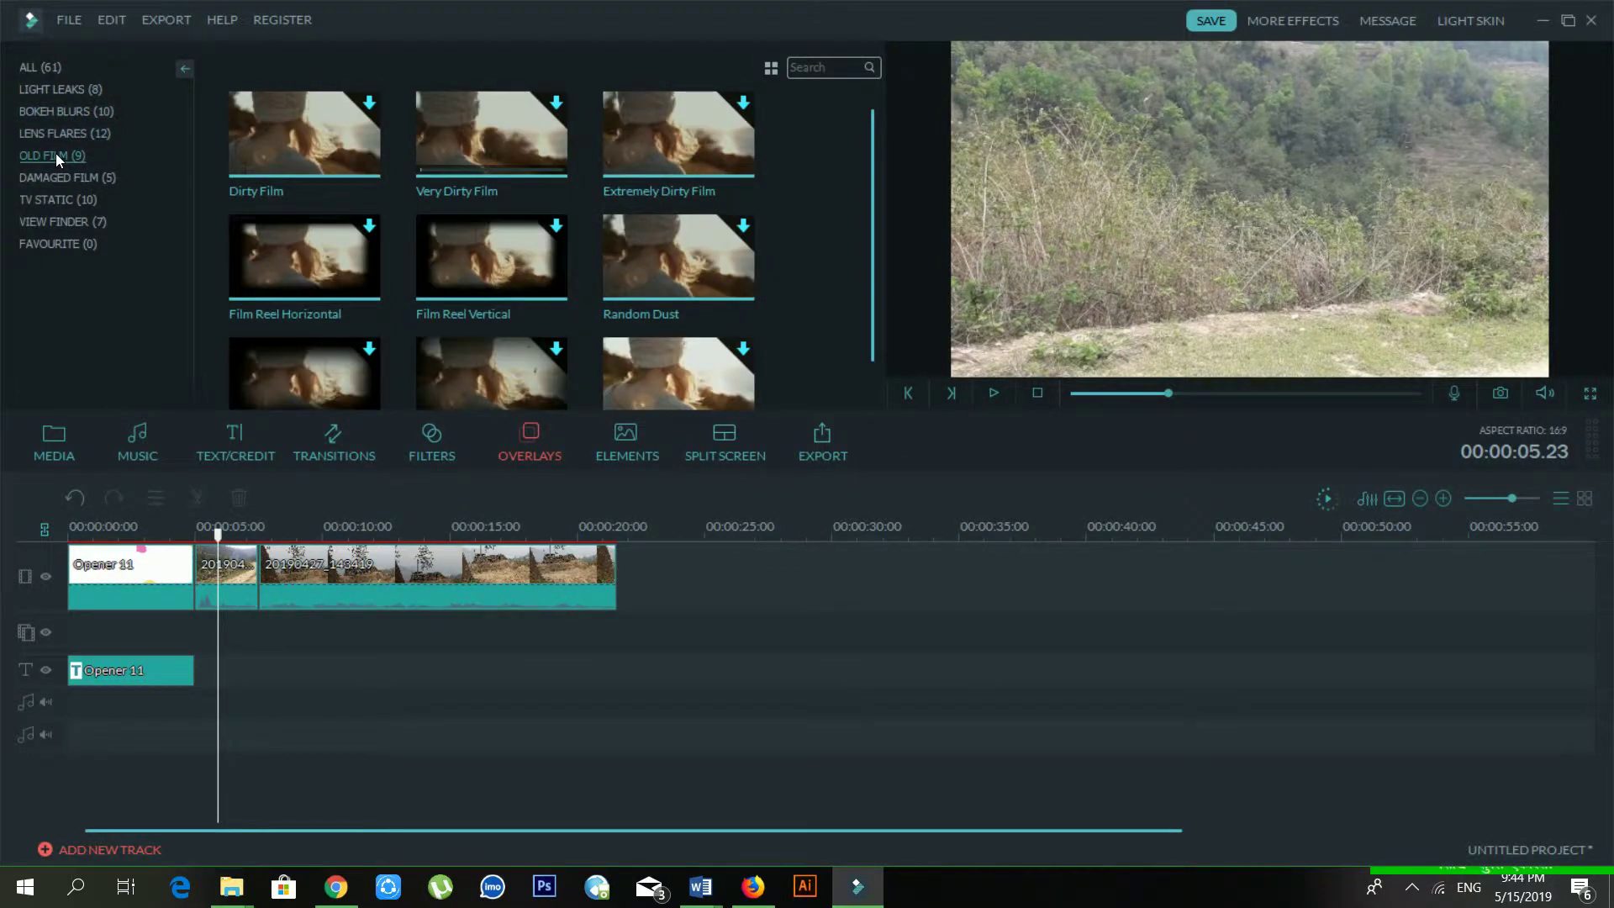
{"action": "left_click", "coordinate": [73, 180]}
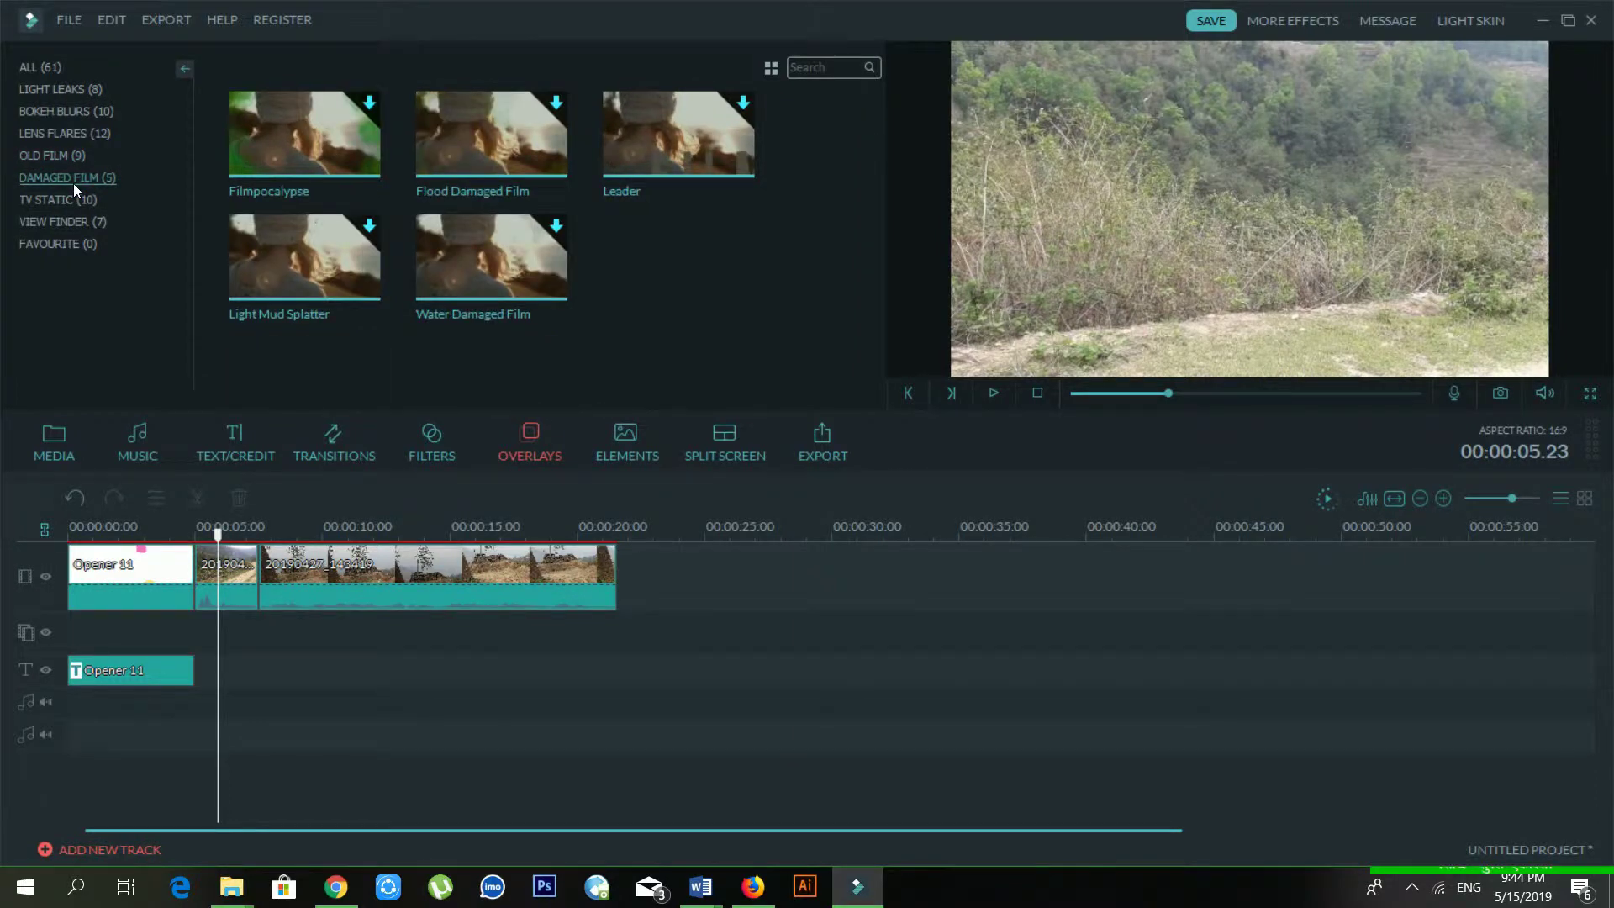
{"action": "left_click", "coordinate": [81, 205]}
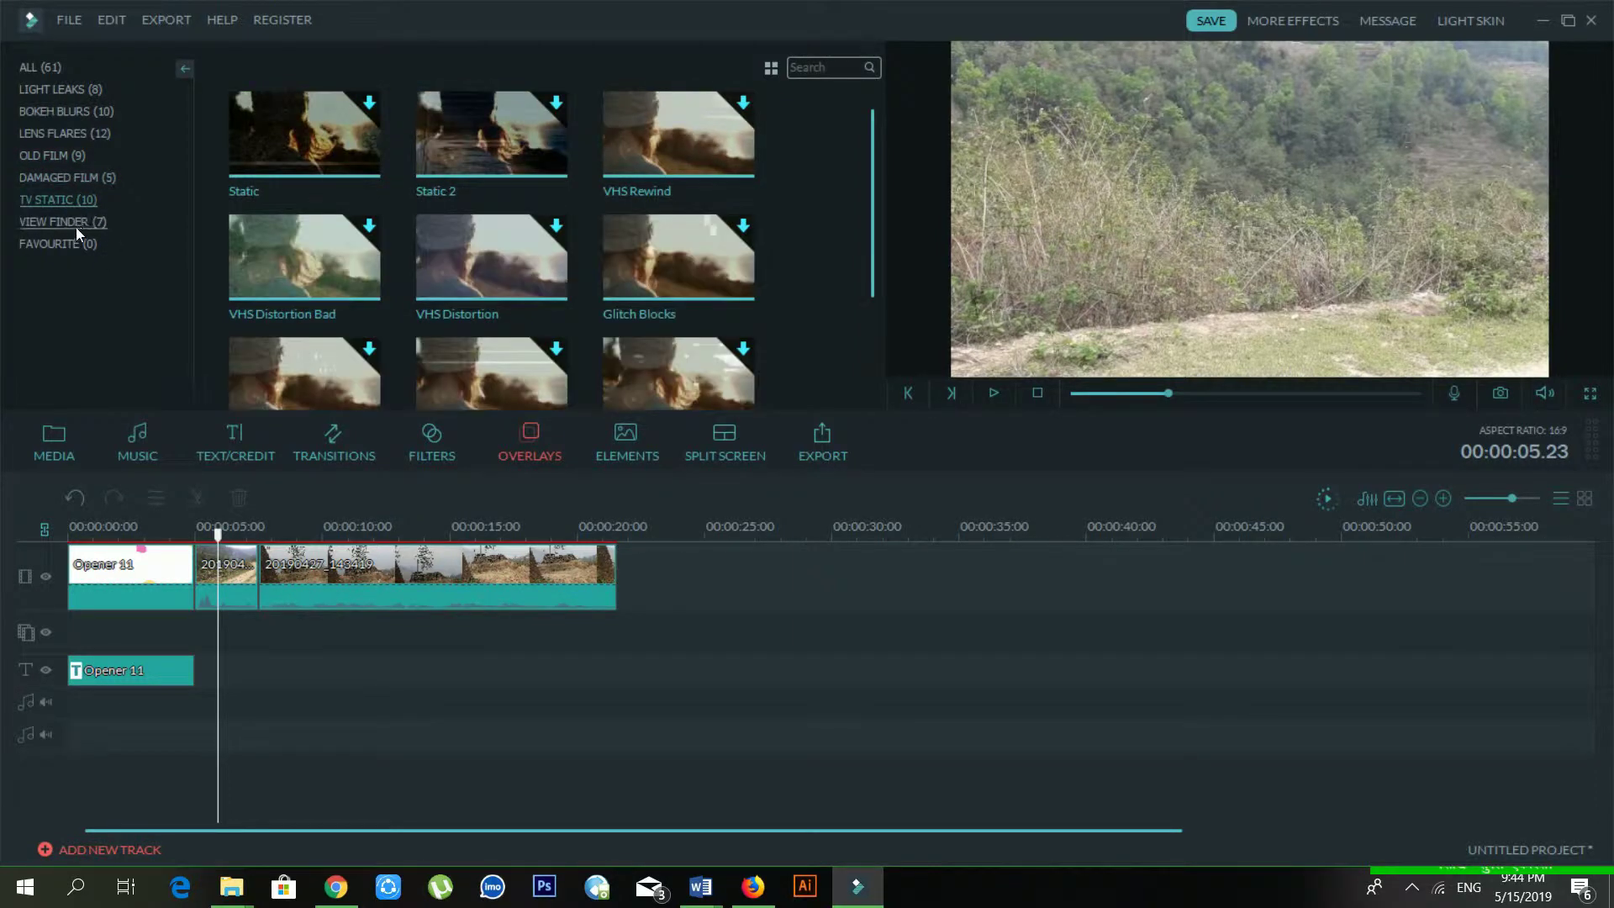
{"action": "left_click", "coordinate": [83, 224]}
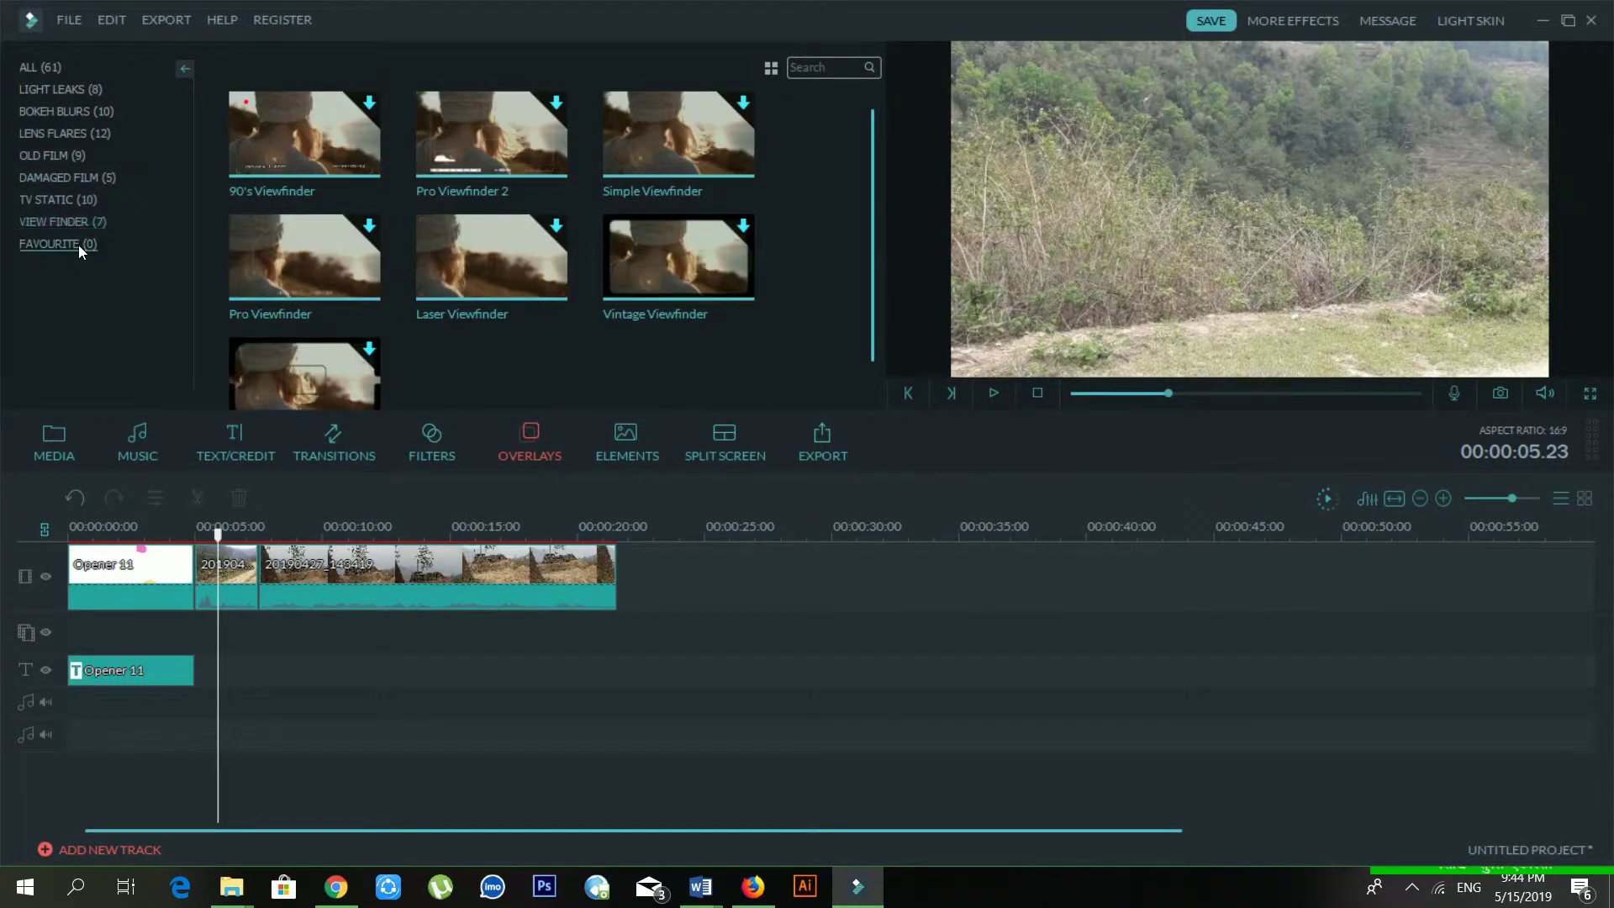
{"action": "left_click", "coordinate": [78, 245]}
{"action": "left_click", "coordinate": [76, 220]}
{"action": "left_click", "coordinate": [72, 244]}
{"action": "left_click", "coordinate": [73, 222]}
{"action": "left_click", "coordinate": [71, 244]}
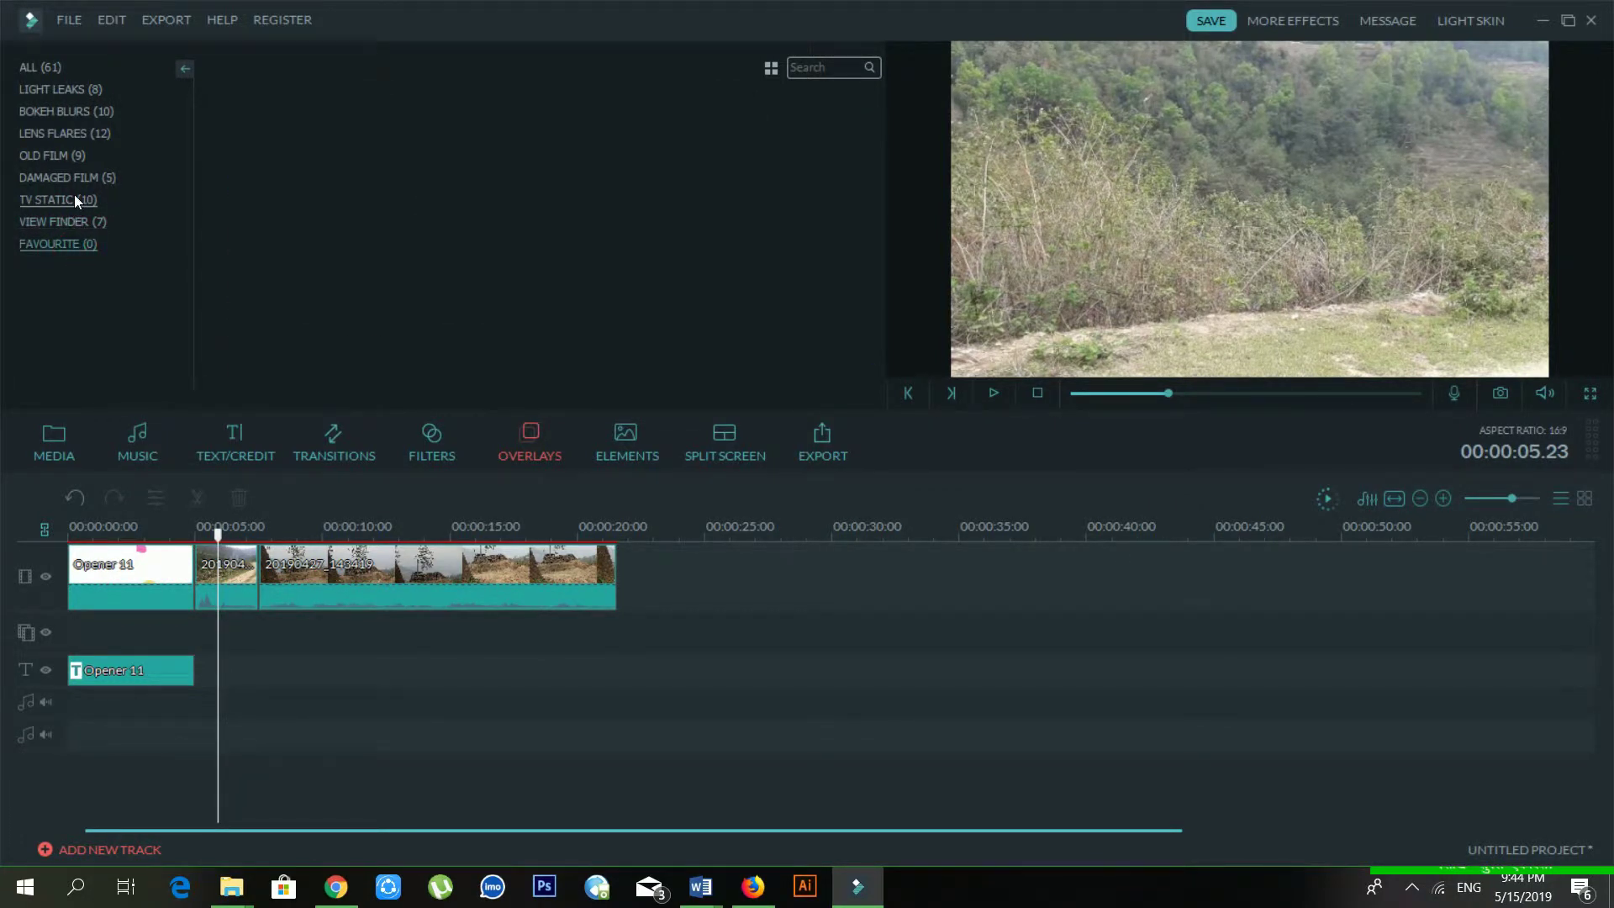
Step: Compare the Bokeh Blurs, Lens Flares and Light Leaks overlays, finishing on the Light Leaks category
{"action": "left_click", "coordinate": [77, 118]}
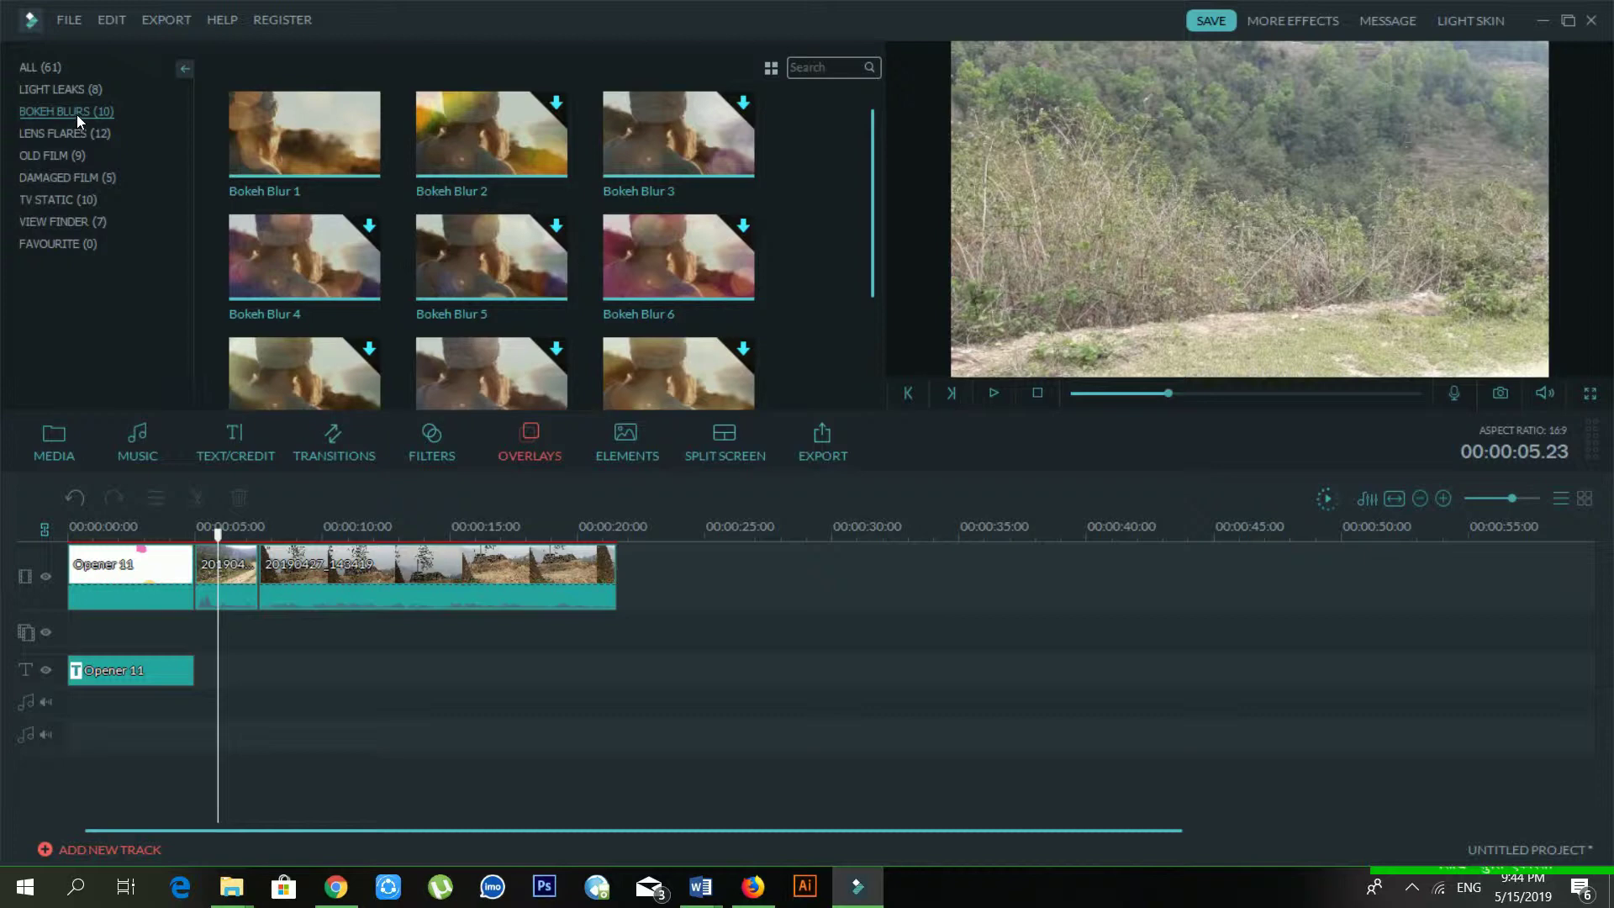
{"action": "left_click", "coordinate": [55, 90]}
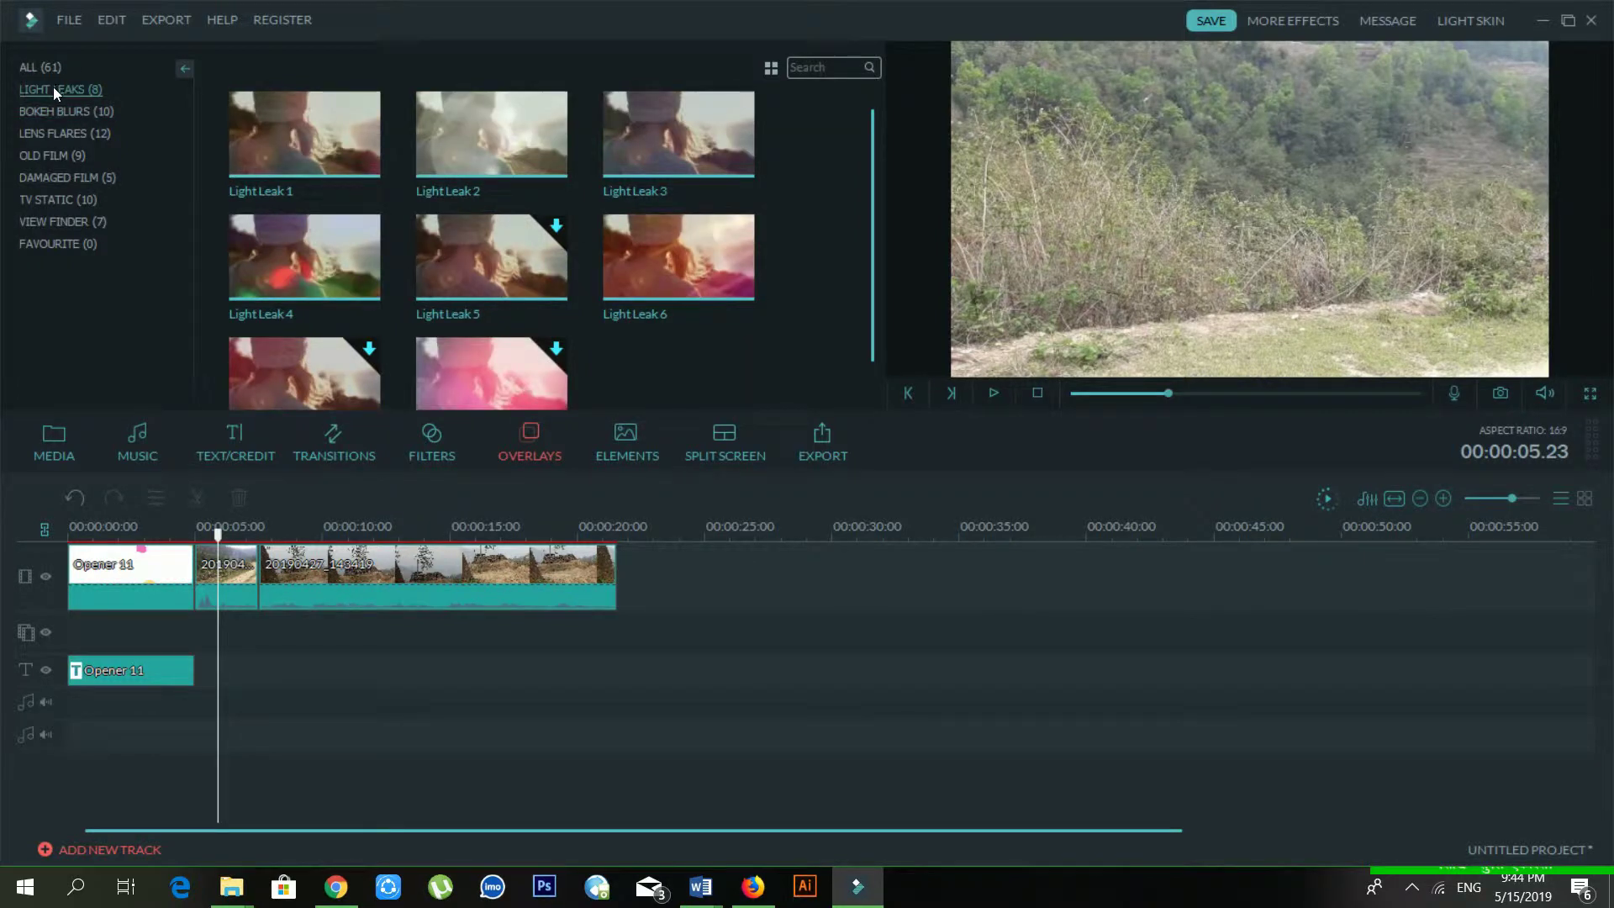
{"action": "left_click", "coordinate": [52, 114]}
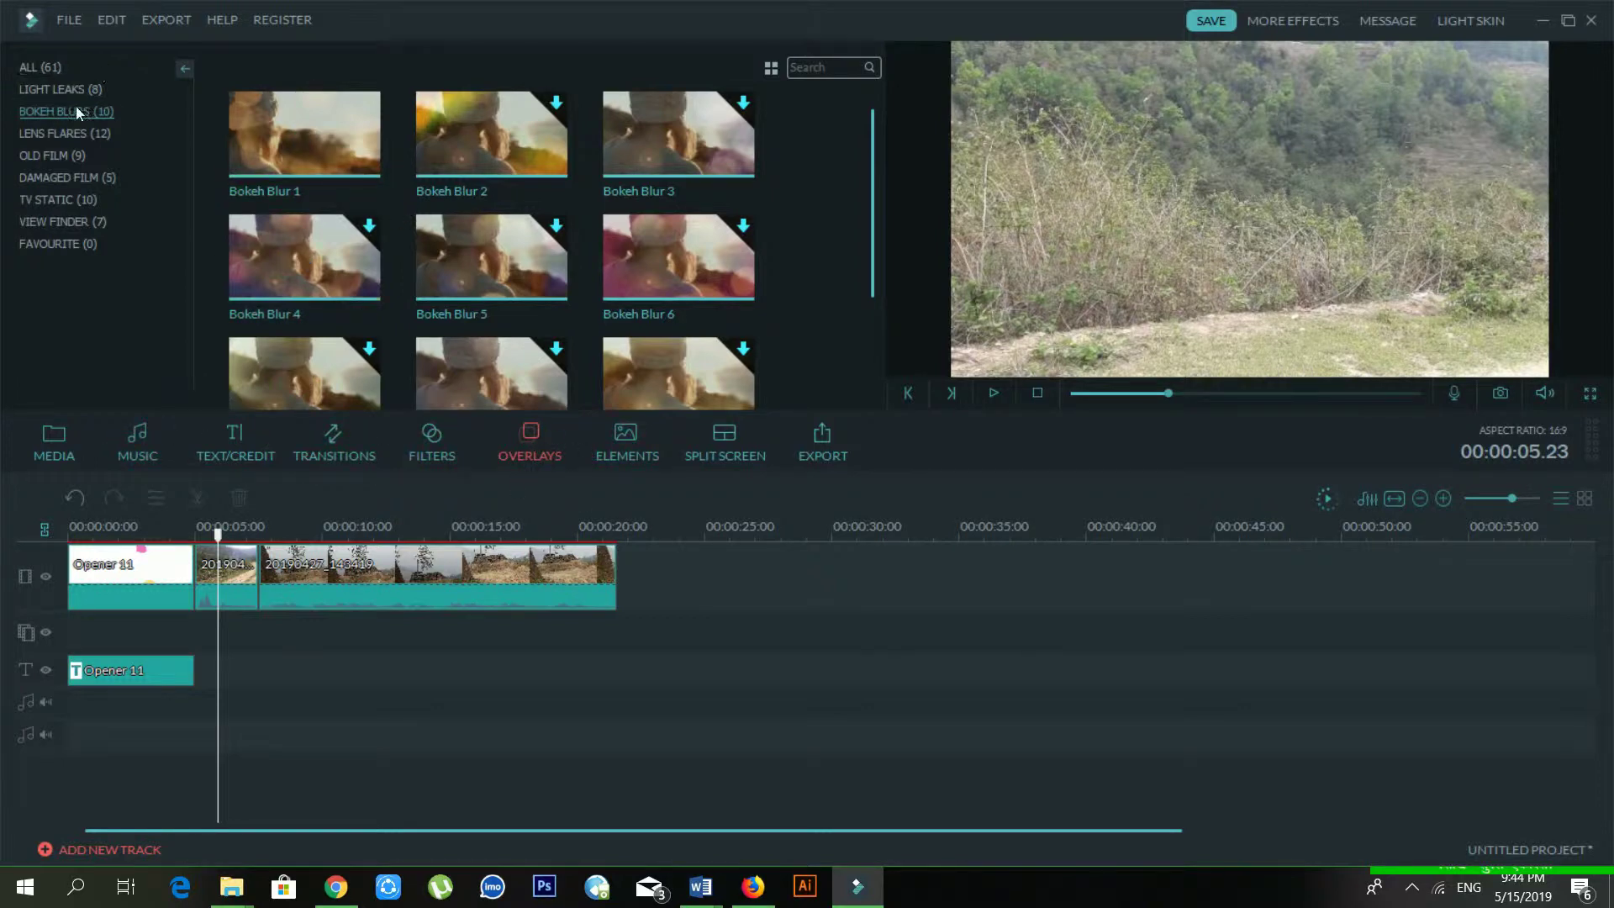
{"action": "left_click", "coordinate": [74, 131]}
{"action": "left_click", "coordinate": [89, 113]}
{"action": "left_click", "coordinate": [90, 131]}
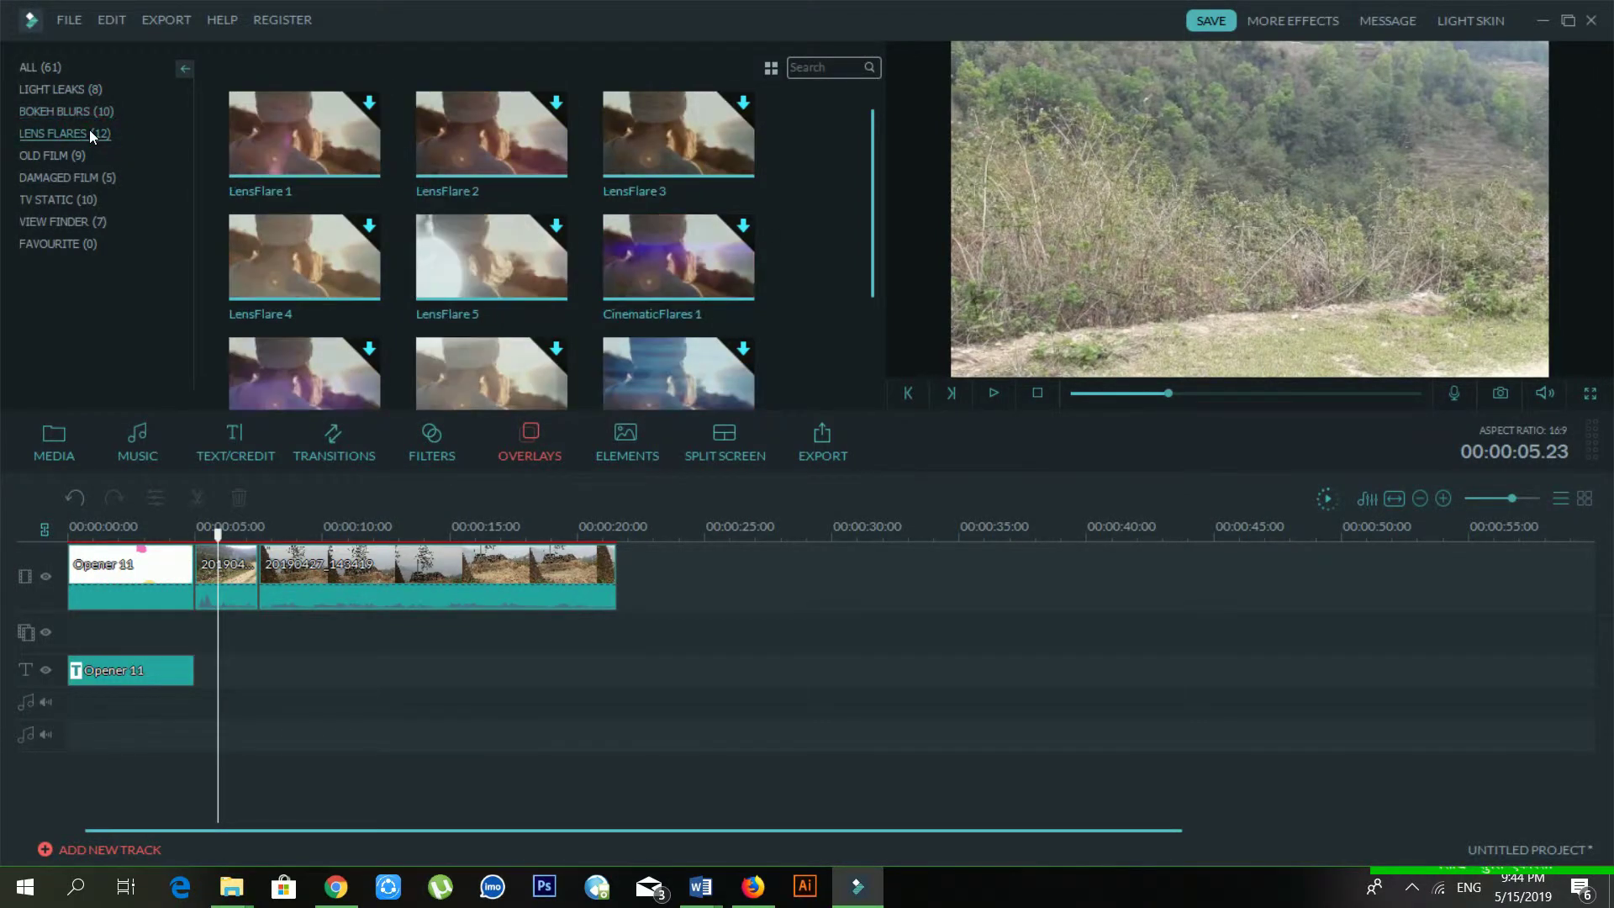
{"action": "left_click", "coordinate": [63, 91]}
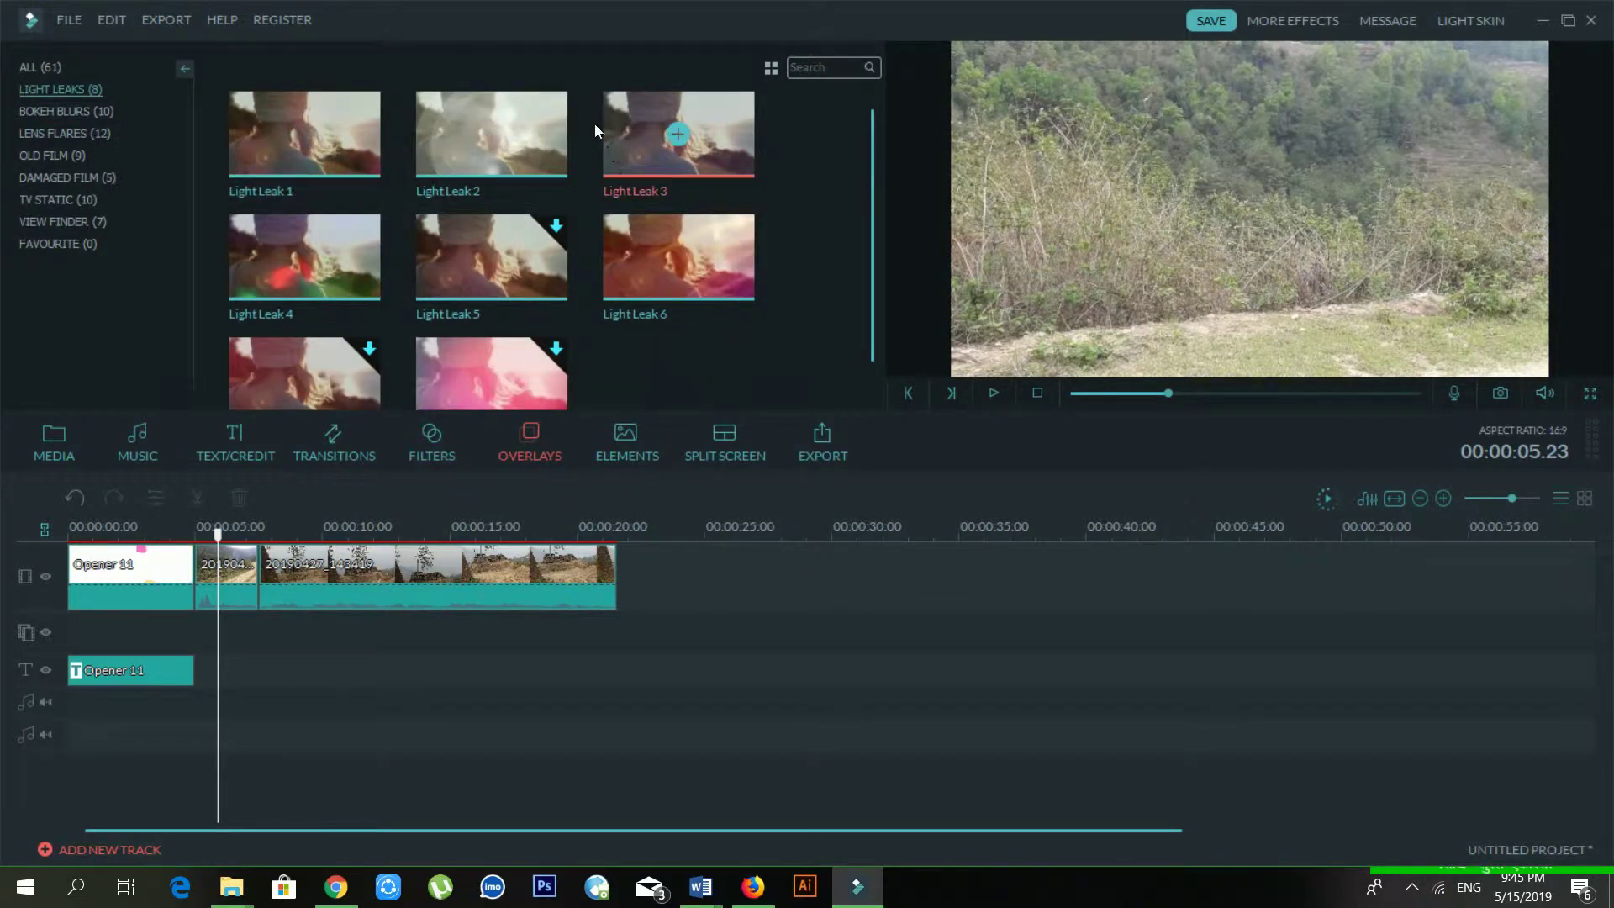
Step: Add the Light Leak 1 overlay beneath the video at the 5-second mark and preview it
{"action": "left_click", "coordinate": [255, 164]}
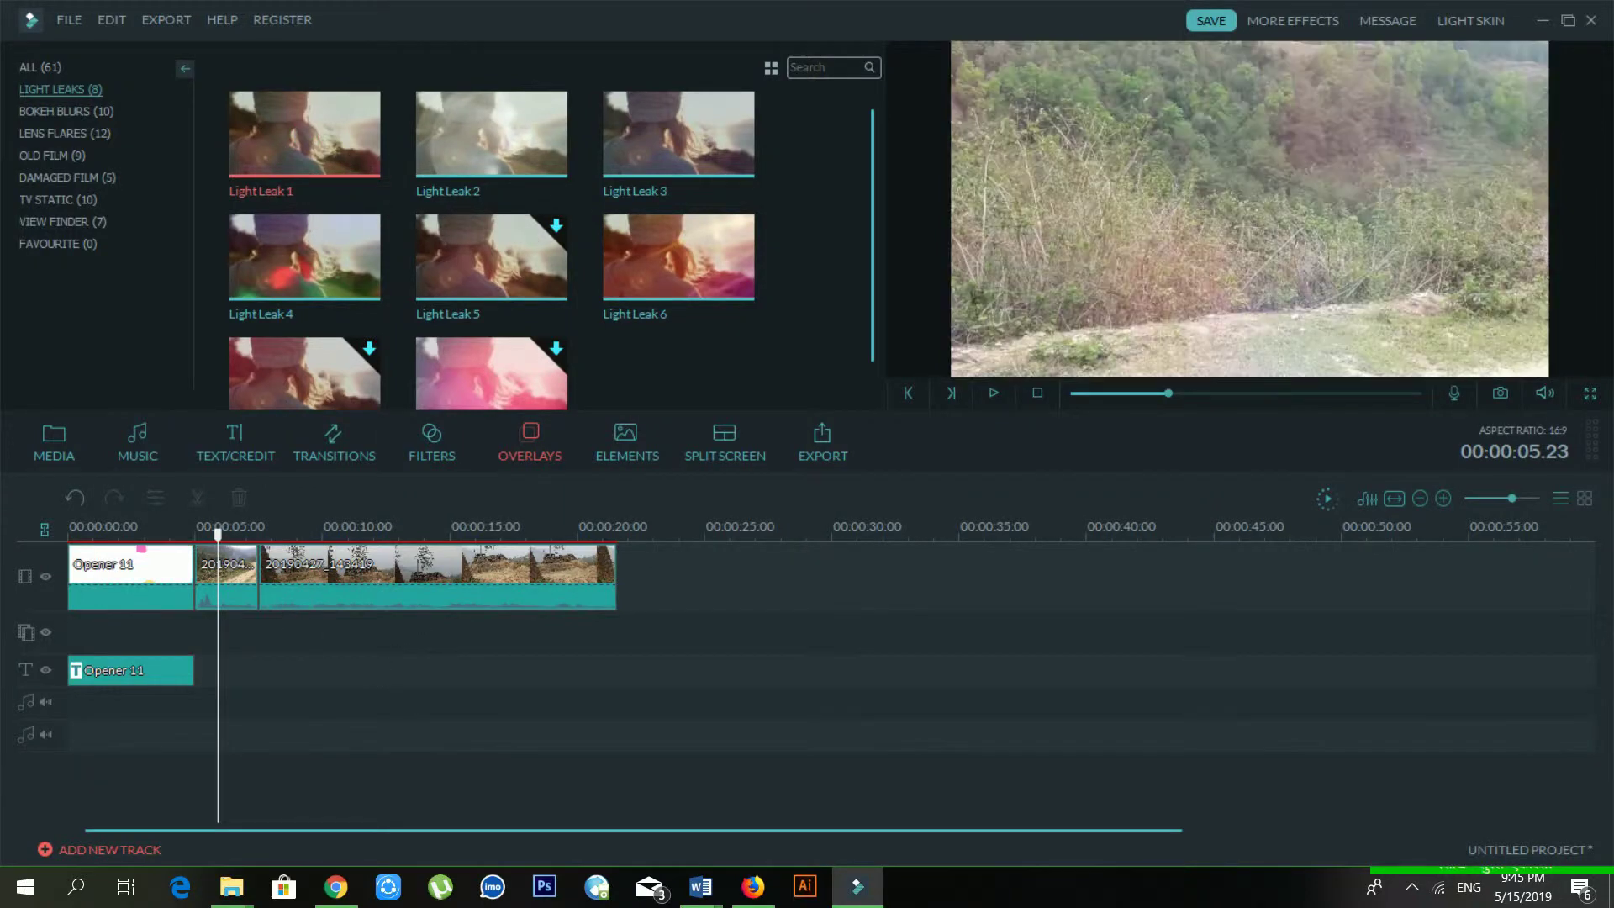
{"action": "left_click_drag", "start_coordinate": [304, 134], "coordinate": [202, 639]}
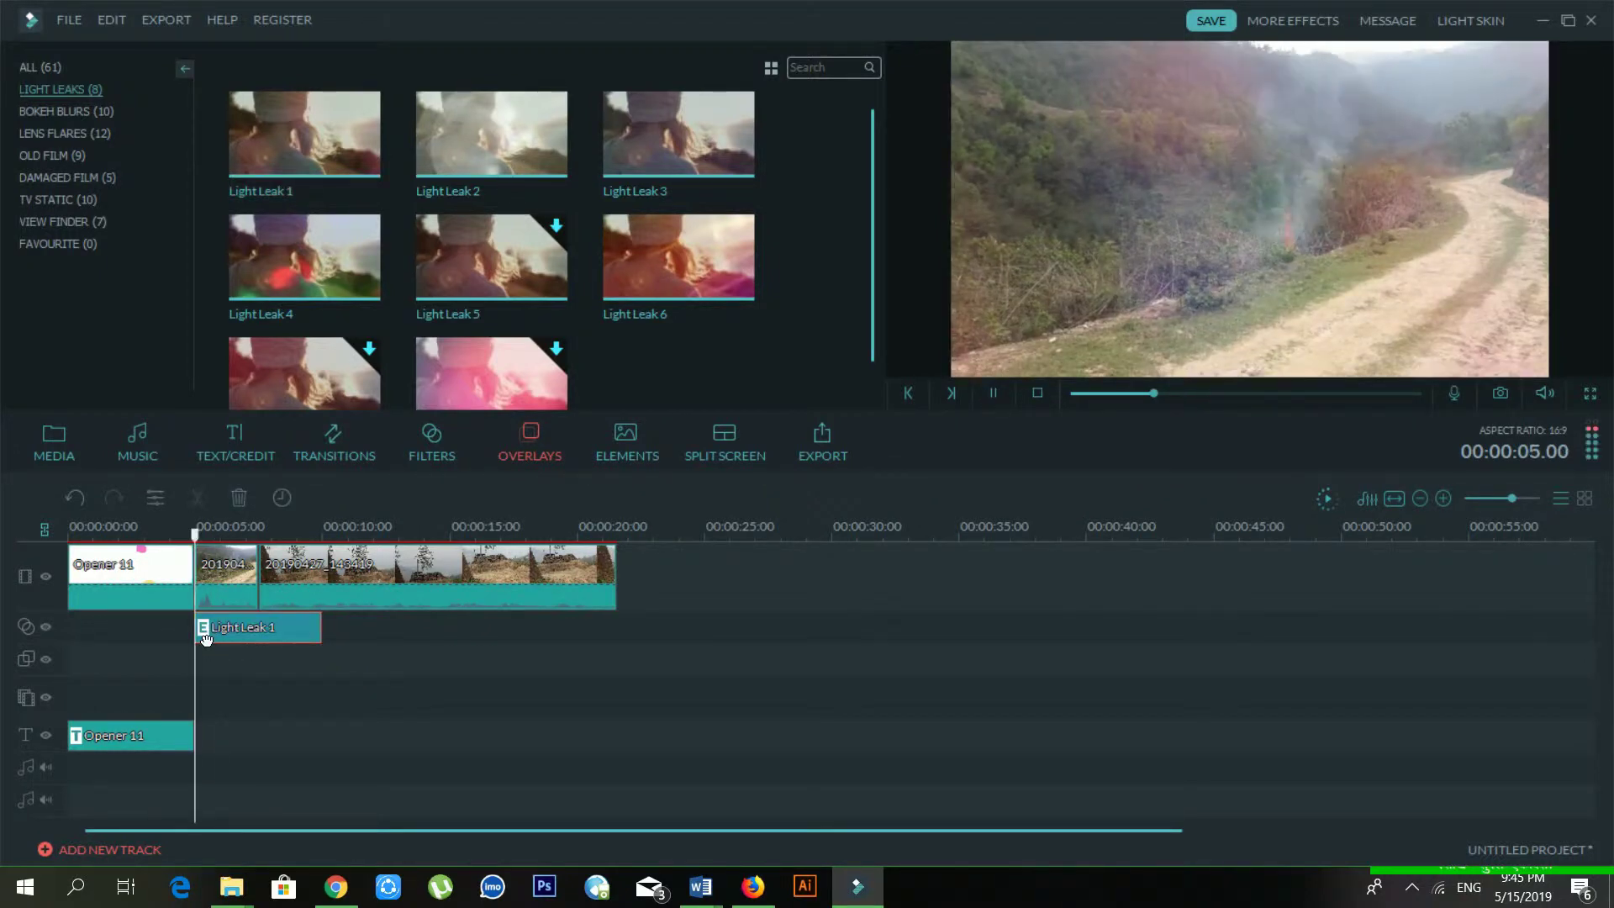
{"action": "key", "text": "space"}
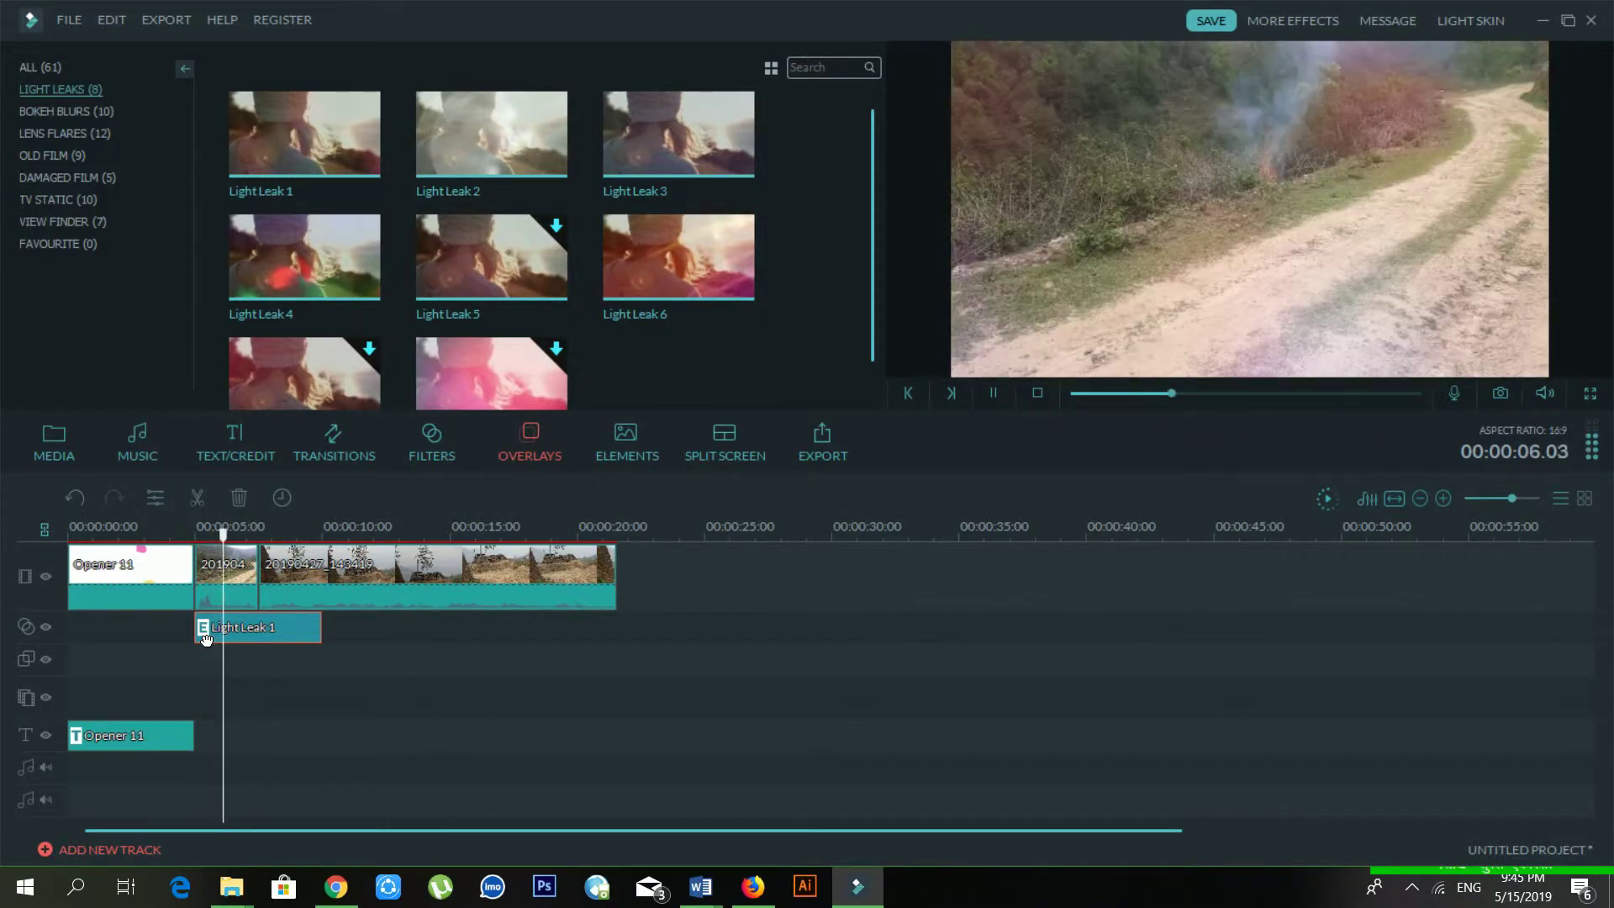
{"action": "key", "text": "space"}
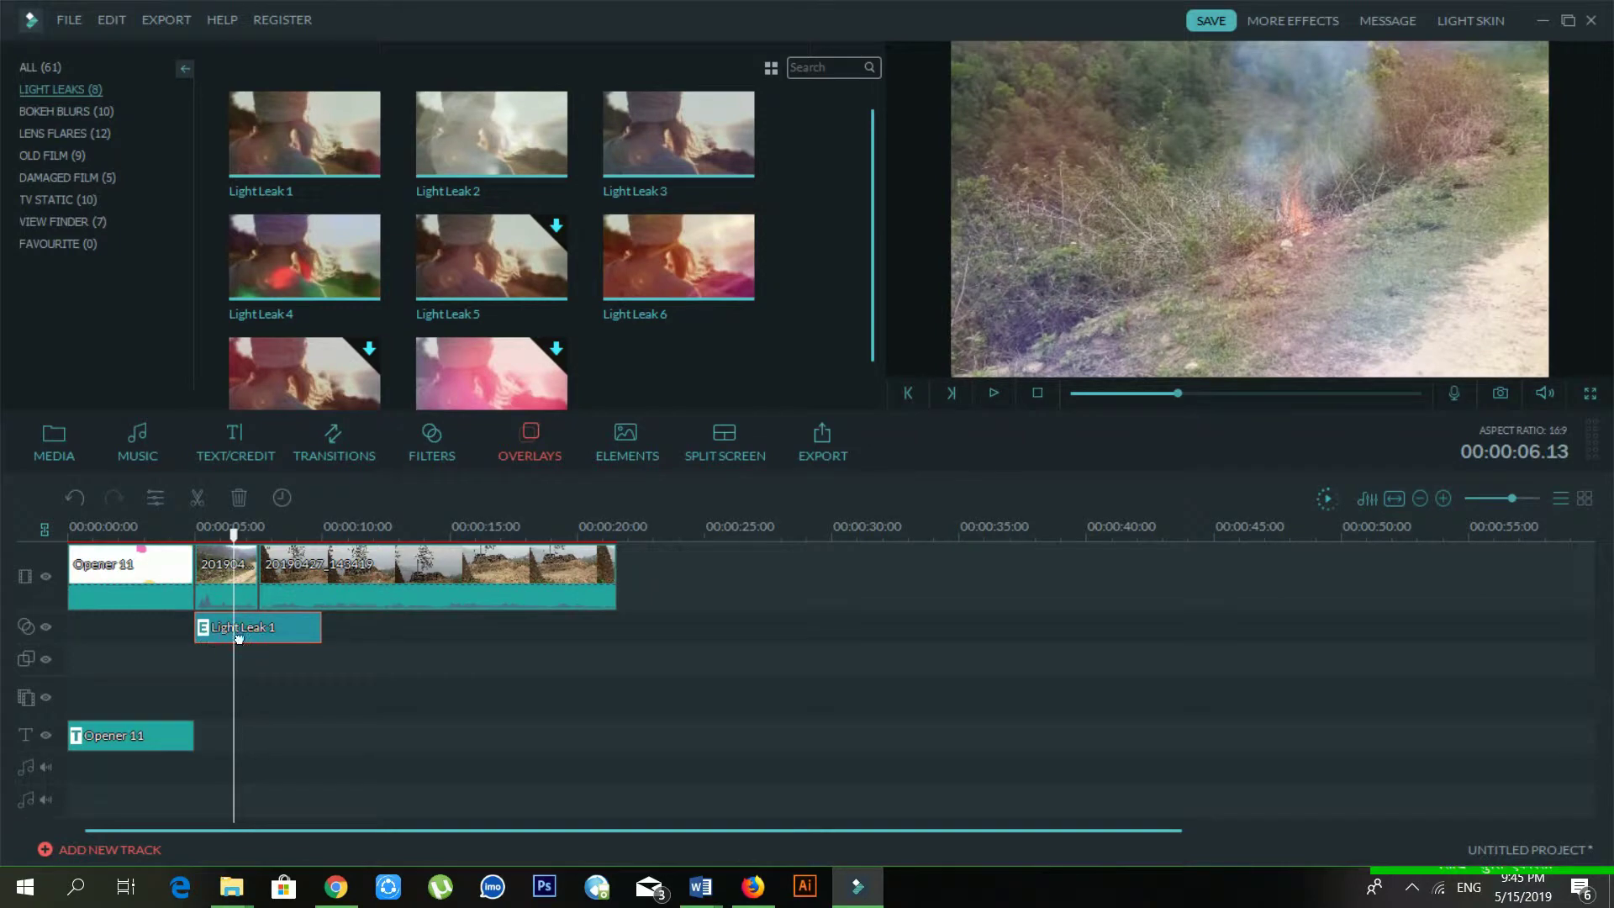
Step: Delete the Light Leak 1 overlay from the timeline and play the clip without it
{"action": "key", "text": "Delete"}
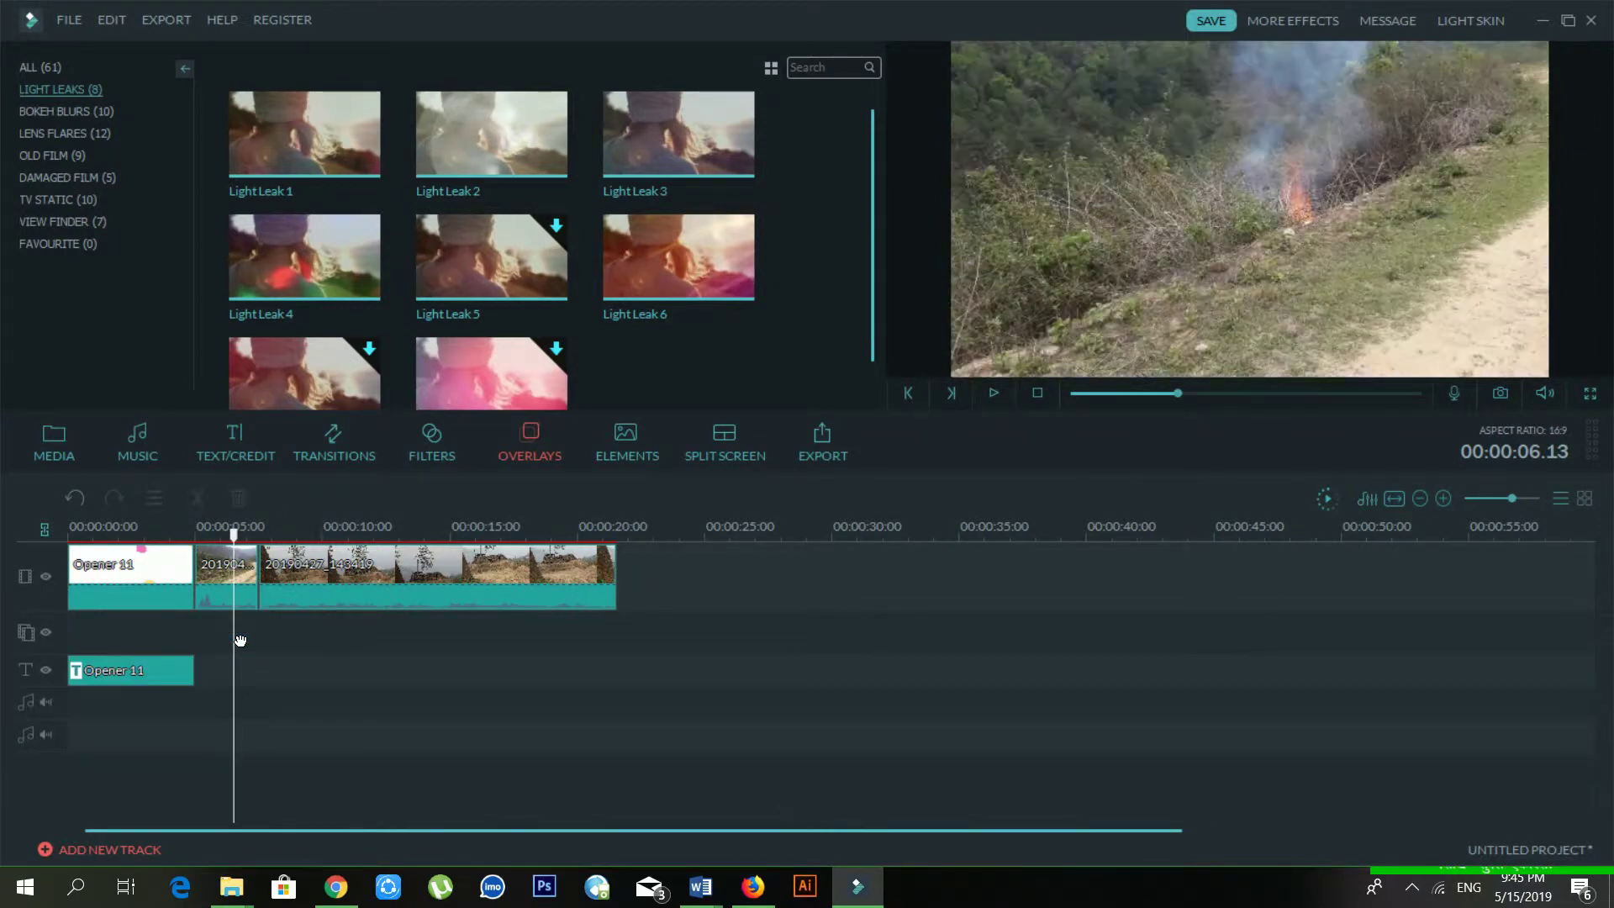
{"action": "key", "text": "space"}
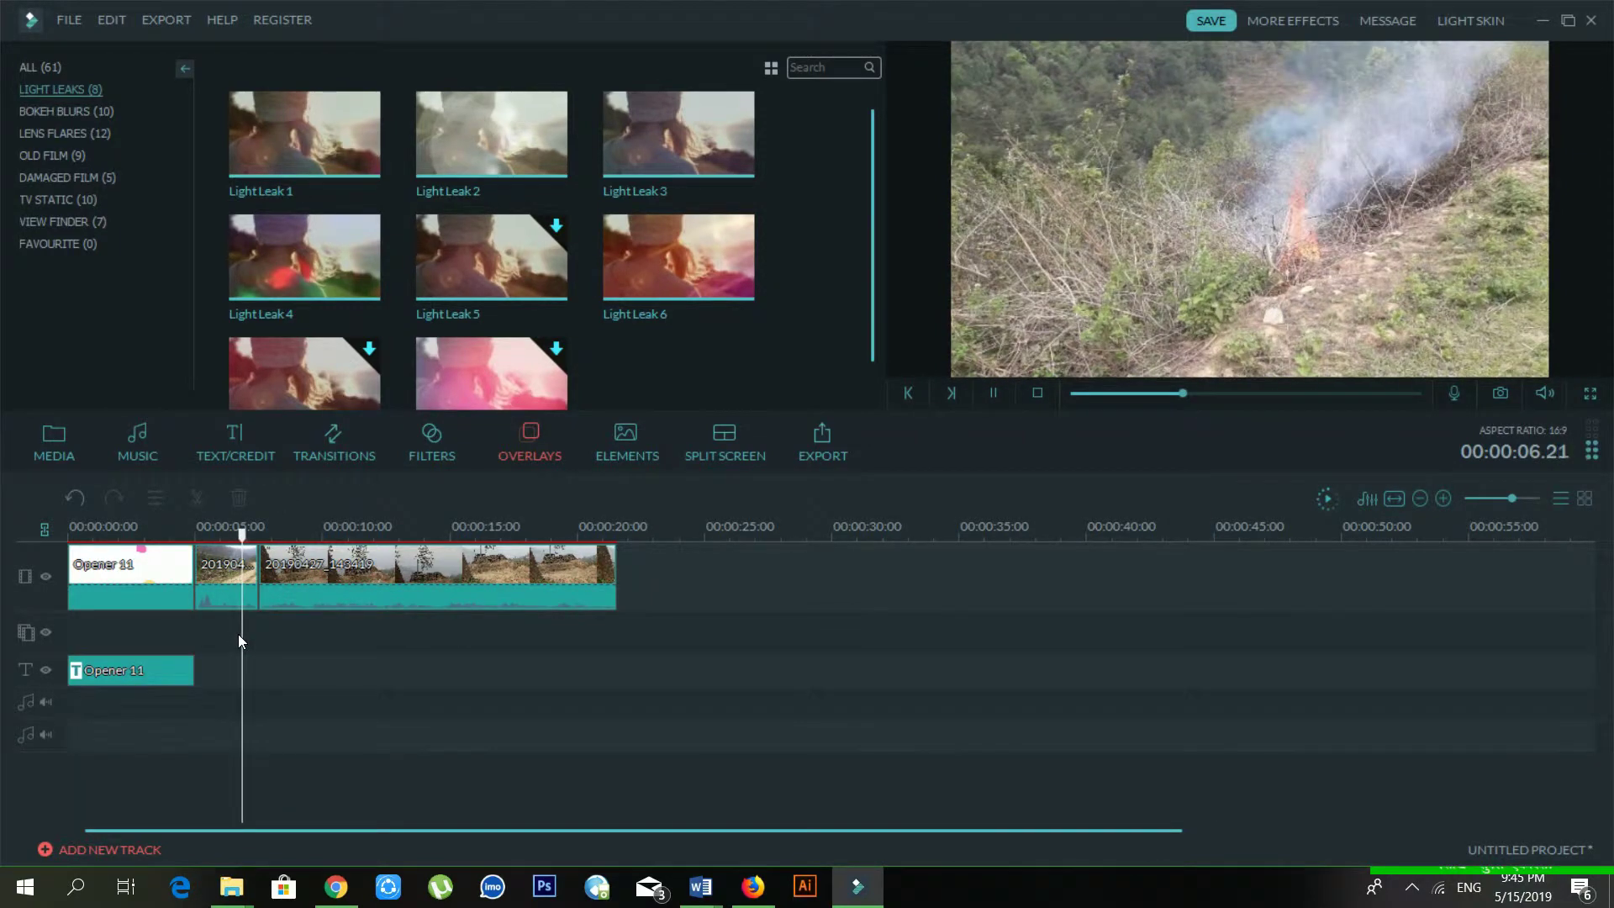
{"action": "key", "text": "space"}
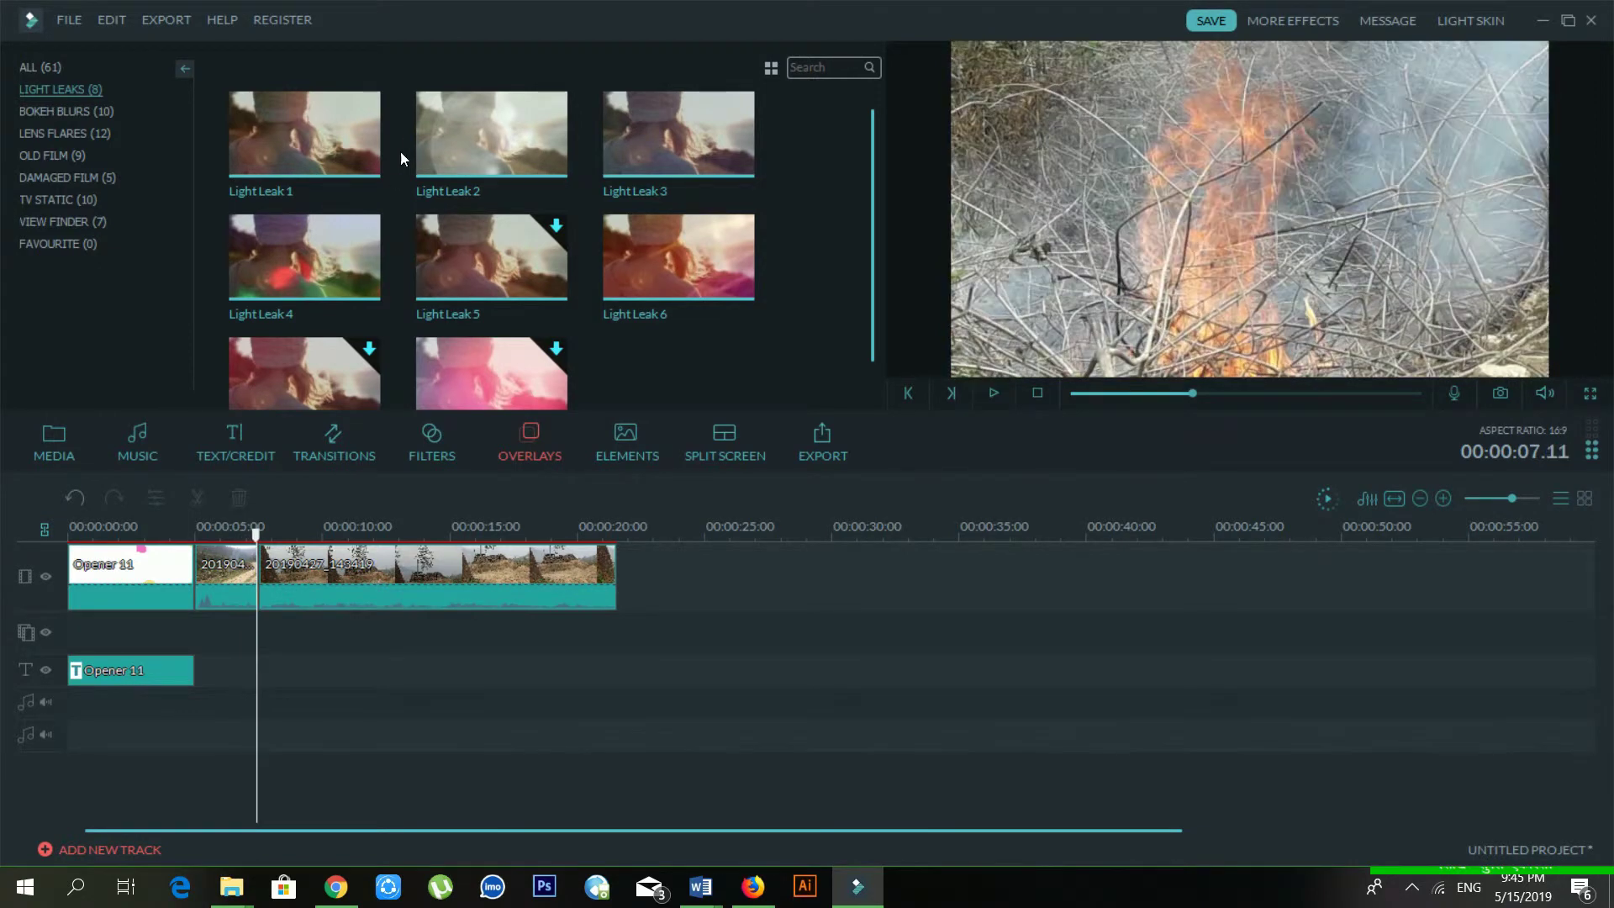
Step: Add the Light Leak 4 overlay at the 5-second mark, preview it, and stack Light Leak 1 on the track below
{"action": "left_click", "coordinate": [350, 274]}
{"action": "left_click_drag", "start_coordinate": [223, 629], "coordinate": [210, 623]}
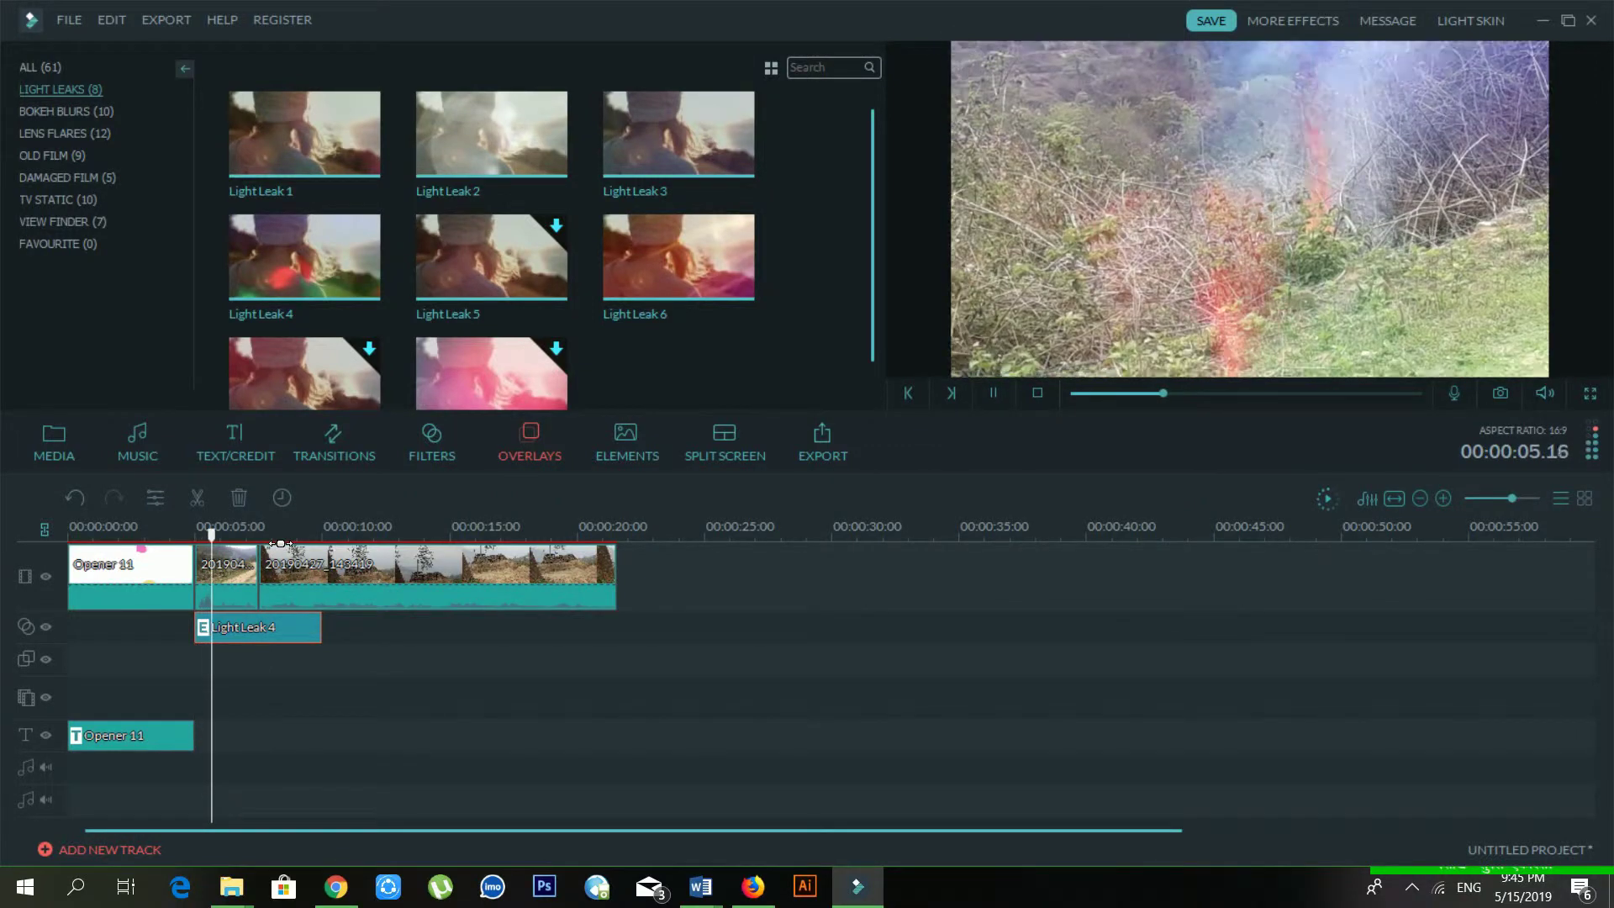
{"action": "key", "text": "space"}
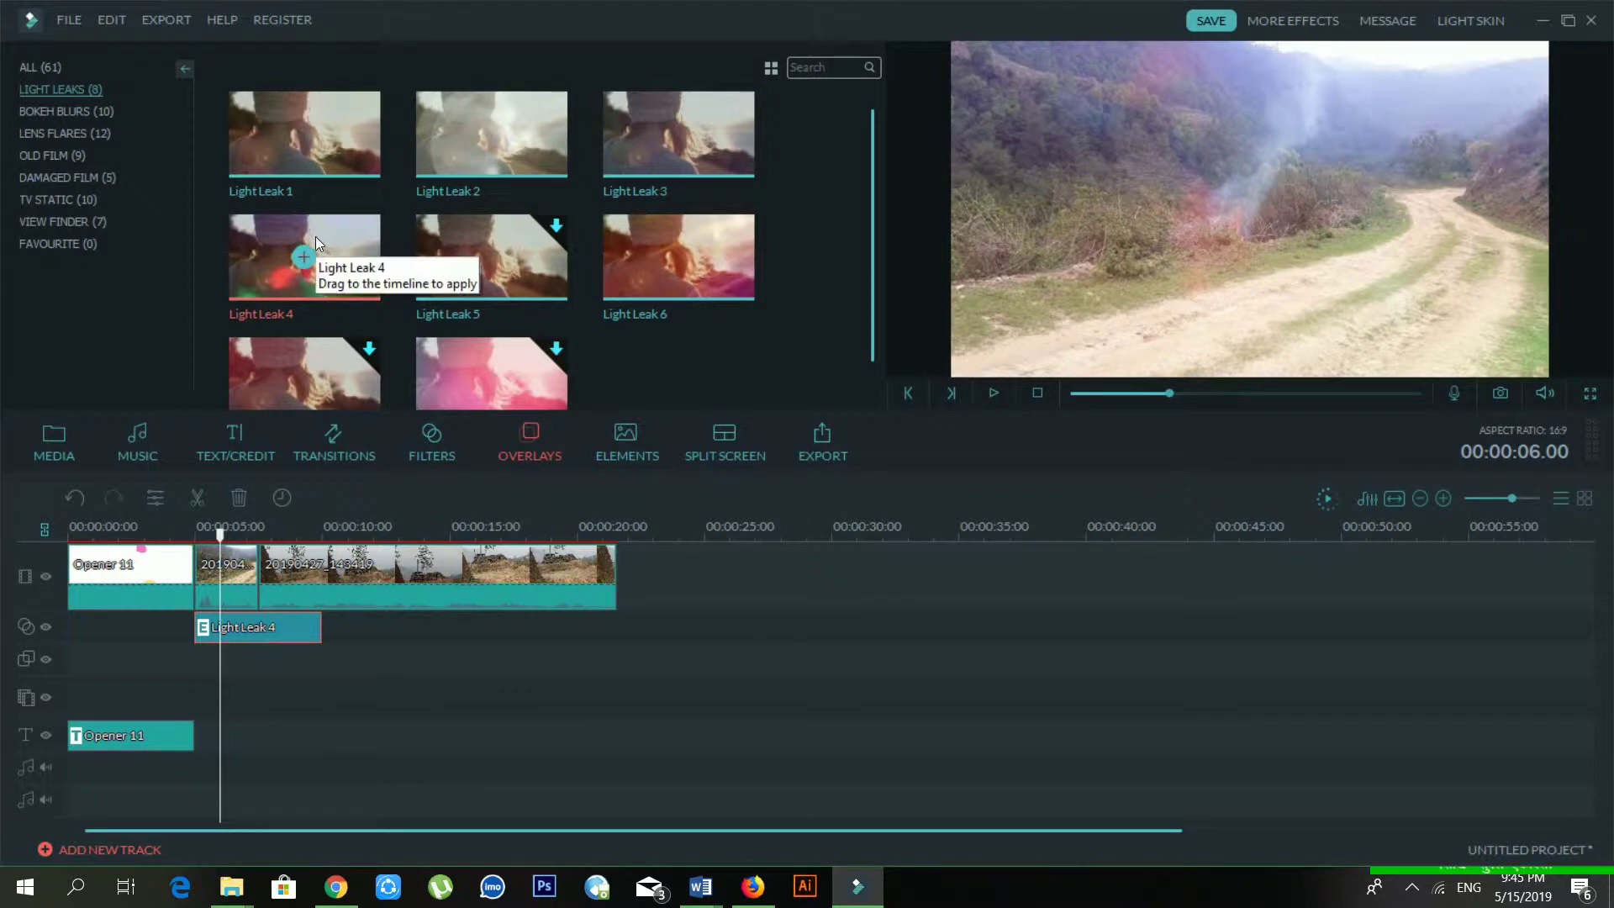
{"action": "mouse_move", "coordinate": [202, 635]}
{"action": "left_mouse_down"}
{"action": "mouse_move", "coordinate": [276, 640]}
{"action": "mouse_move", "coordinate": [198, 659]}
{"action": "left_mouse_up"}
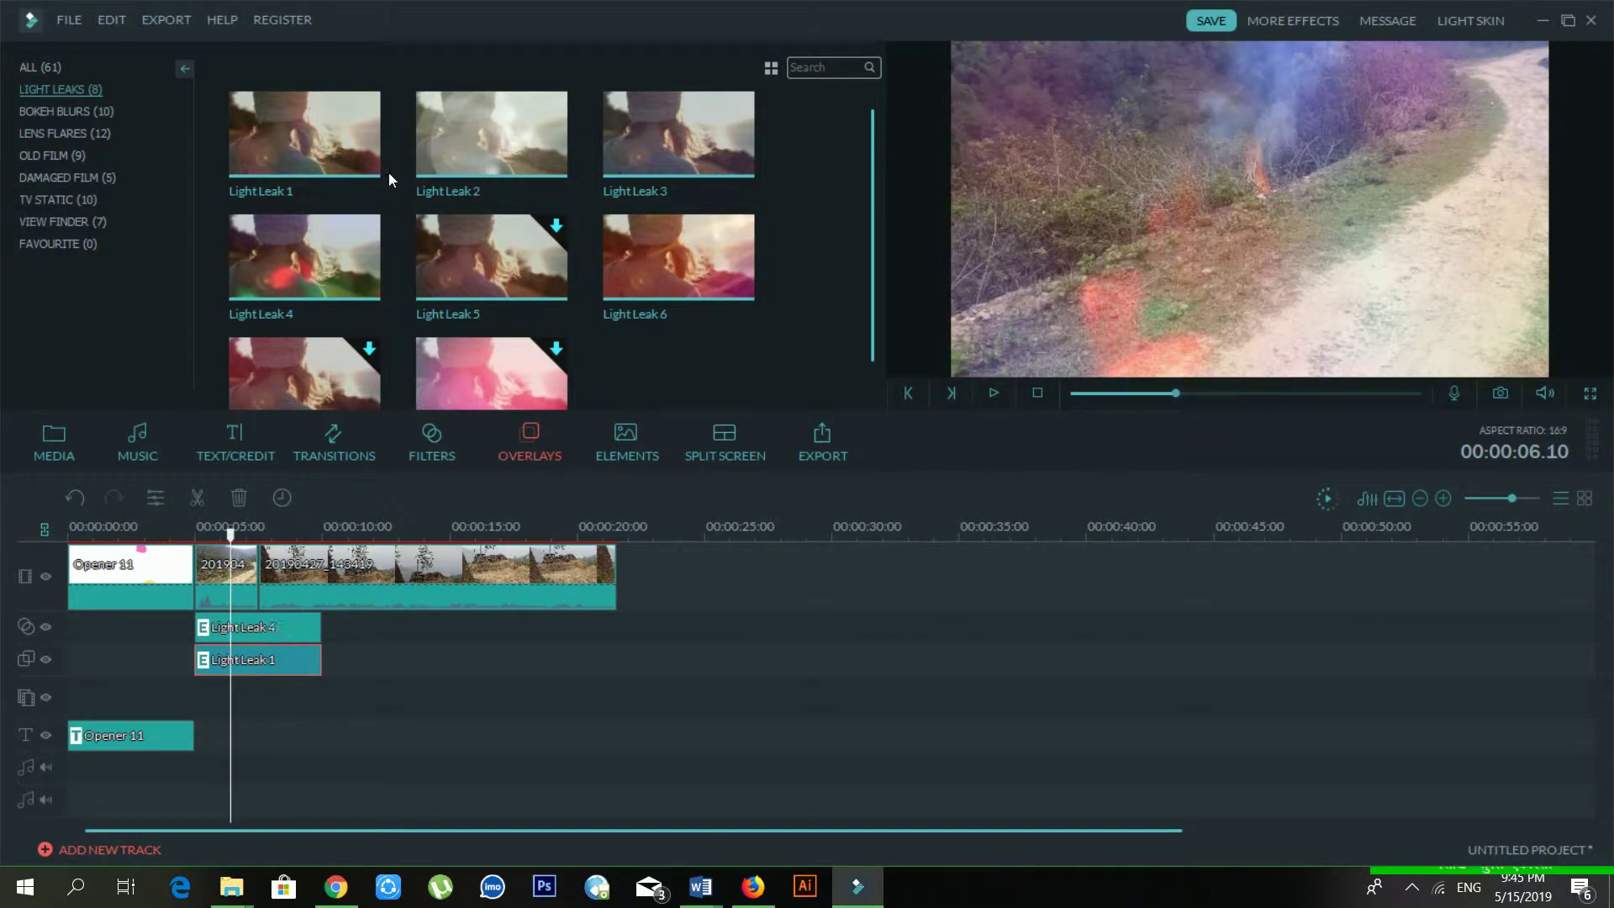
Step: Try the Light Leak 2 overlay directly after Light Leak 4 and remove it again
{"action": "left_click_drag", "start_coordinate": [365, 620], "coordinate": [329, 618]}
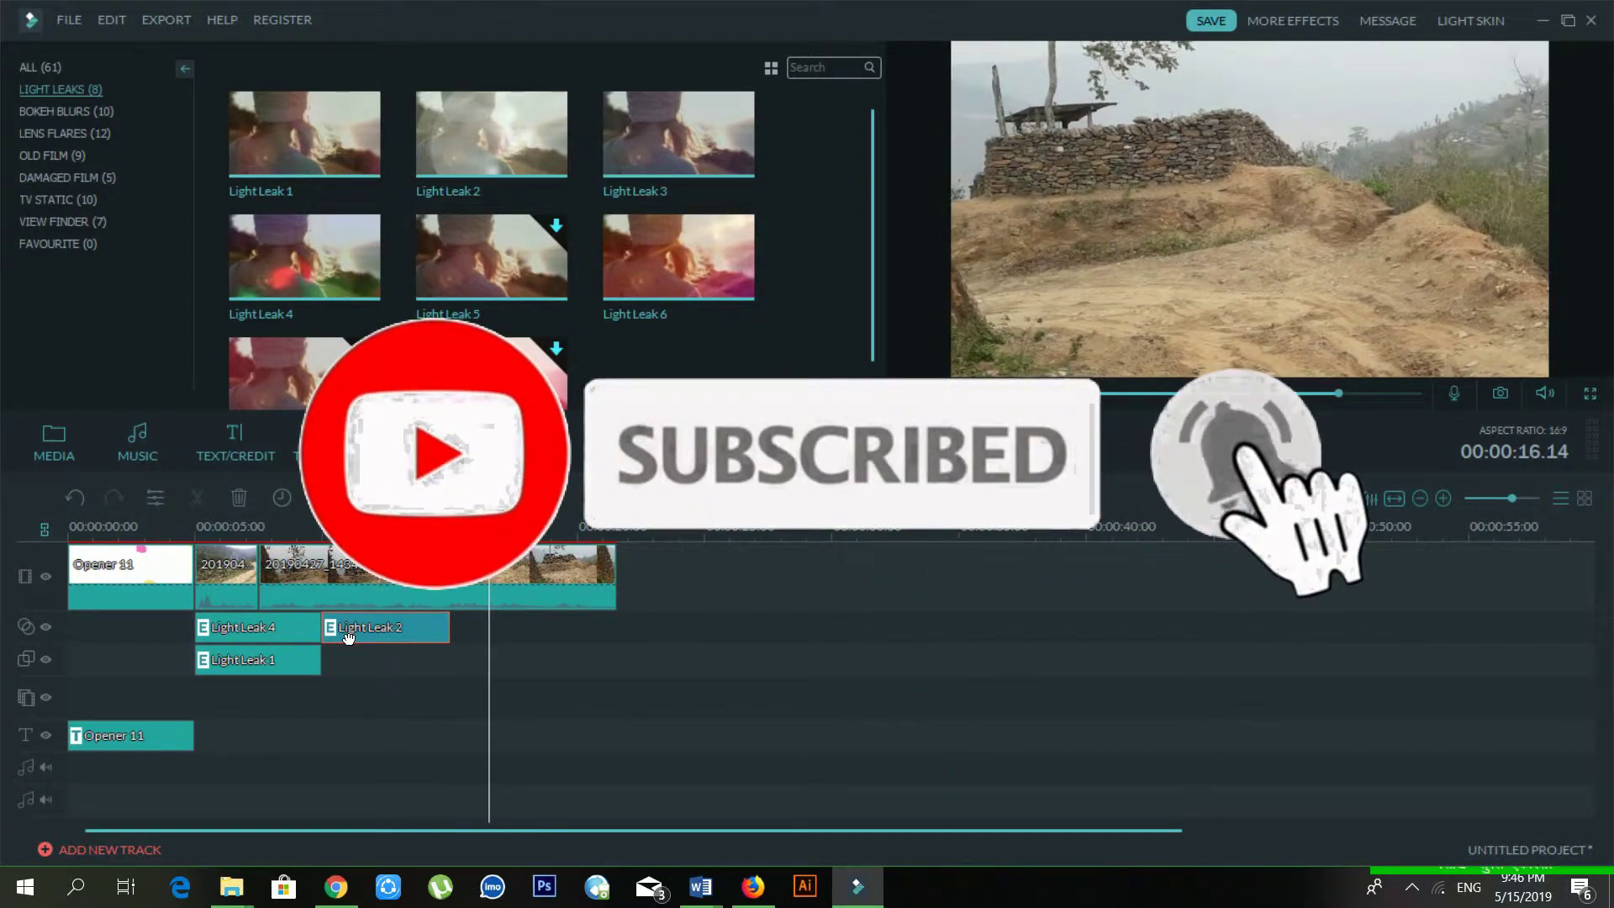
{"action": "key", "text": "Delete"}
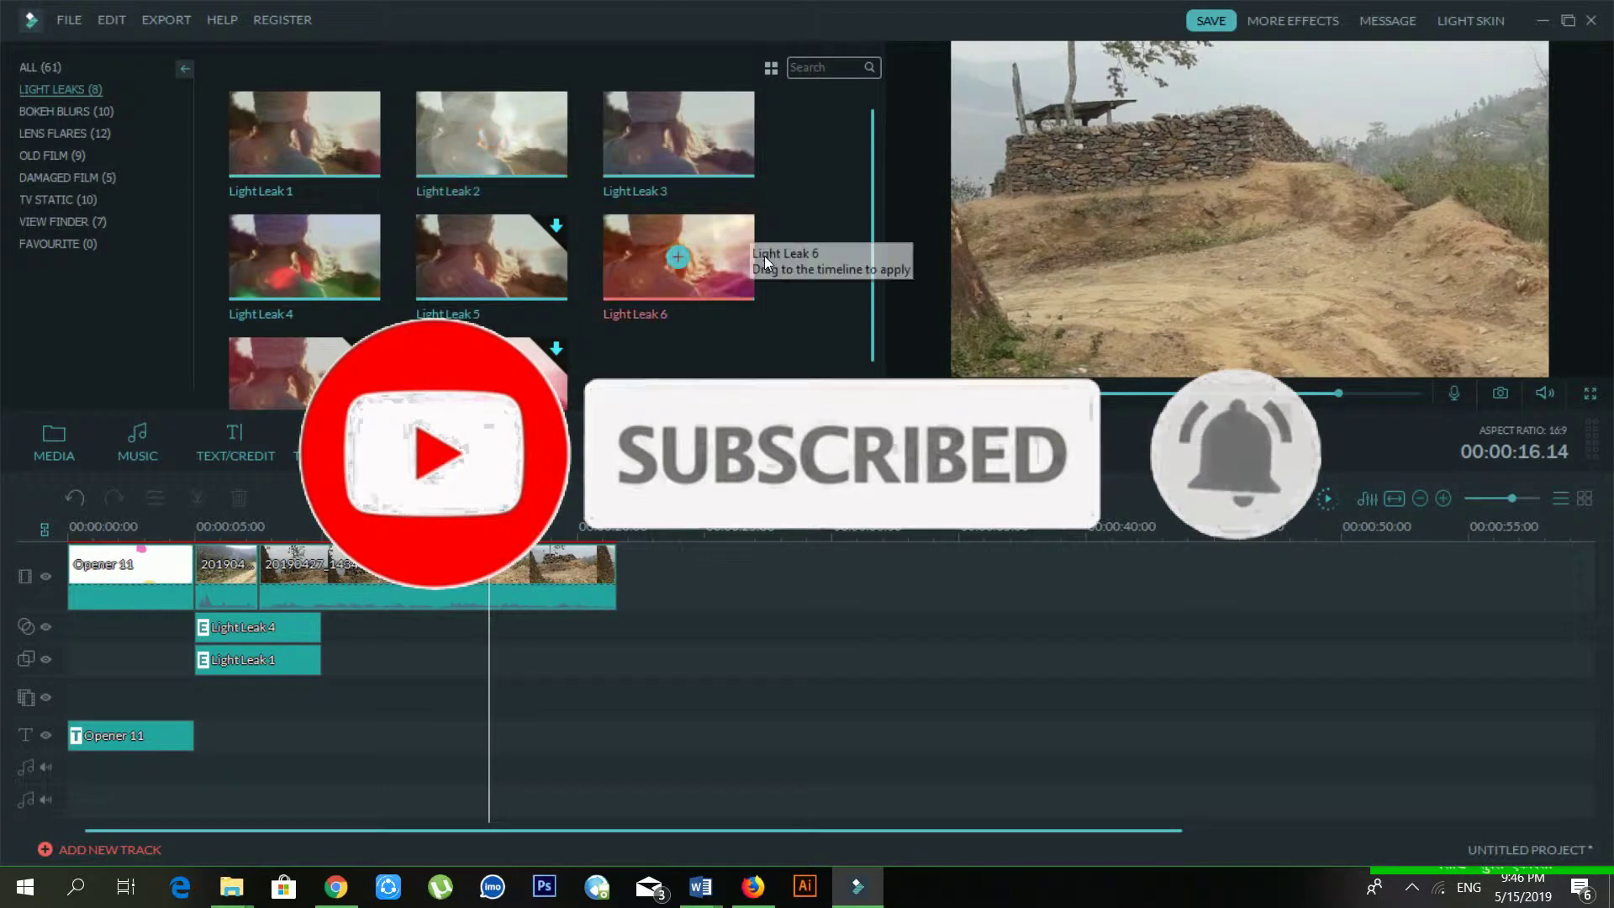
Step: Place the Light Leak 6 overlay directly after Light Leak 4 on the same track and preview it
{"action": "left_click_drag", "start_coordinate": [423, 747], "coordinate": [426, 643]}
{"action": "key", "text": "space"}
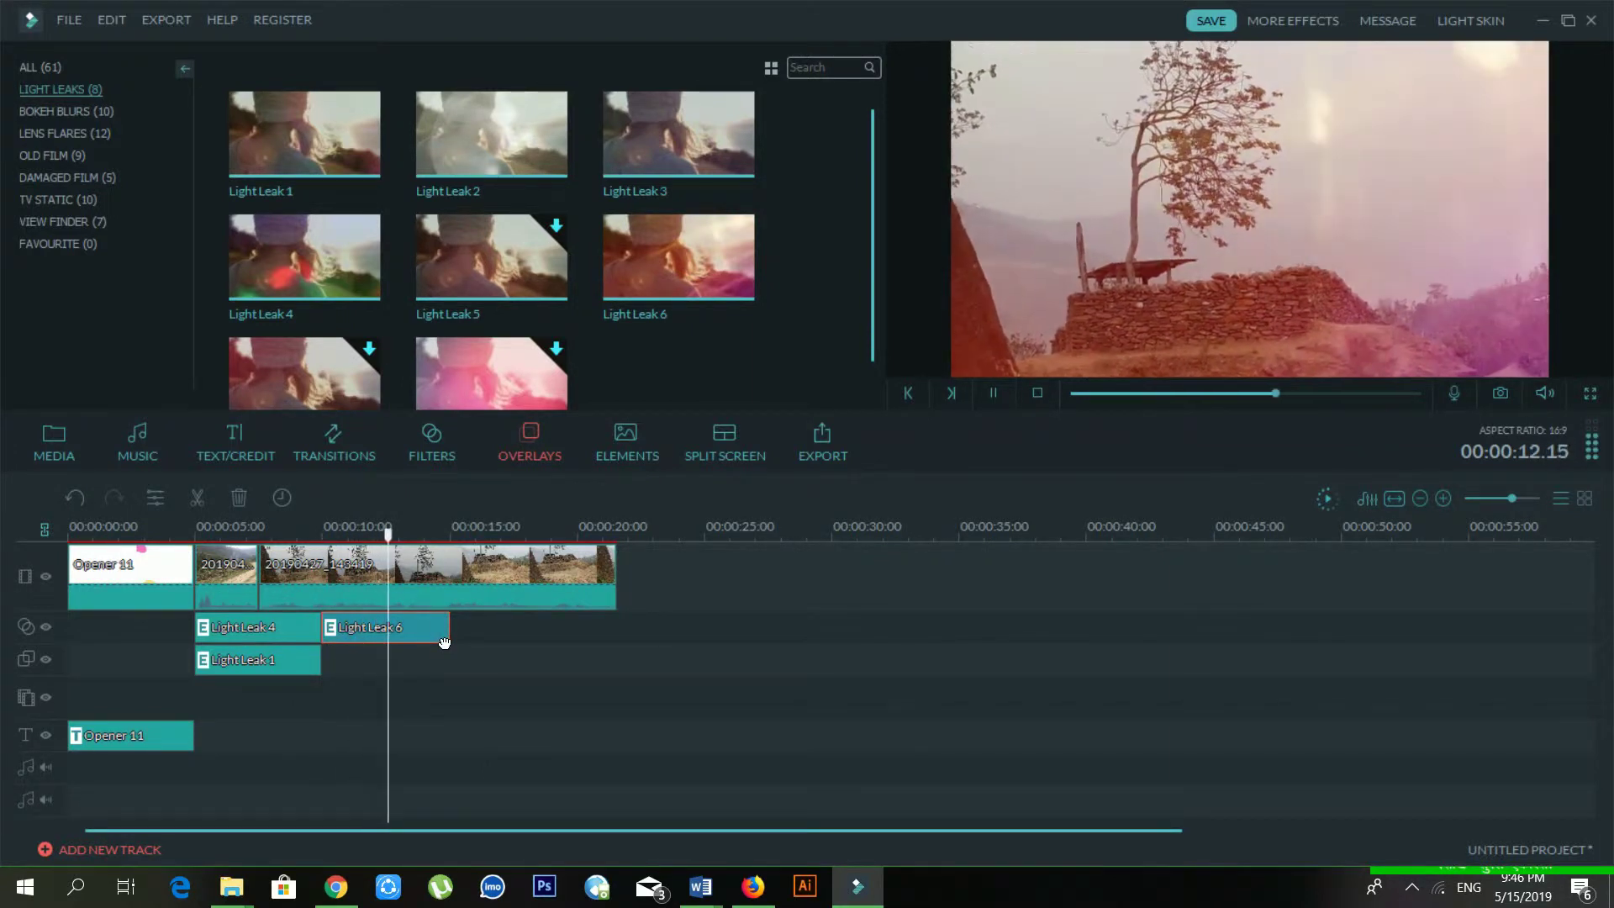
{"action": "key", "text": "space"}
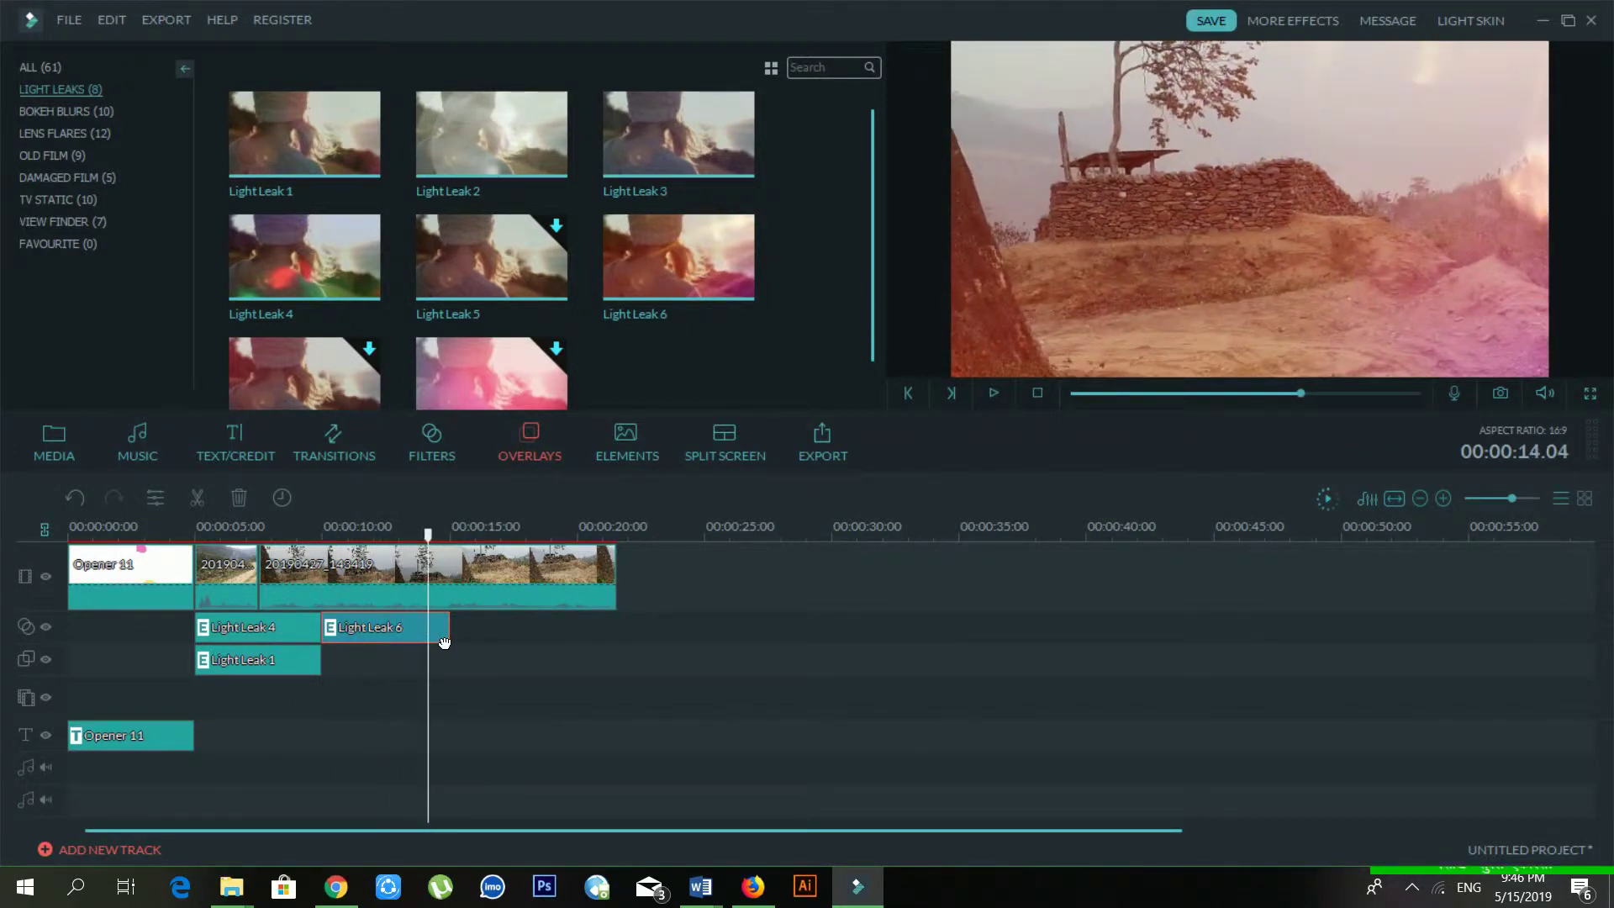
Step: Delete Light Leak 6, place it again directly after Light Leak 4 to compare in preview, then remove it and play the clip without it
{"action": "key", "text": "Delete"}
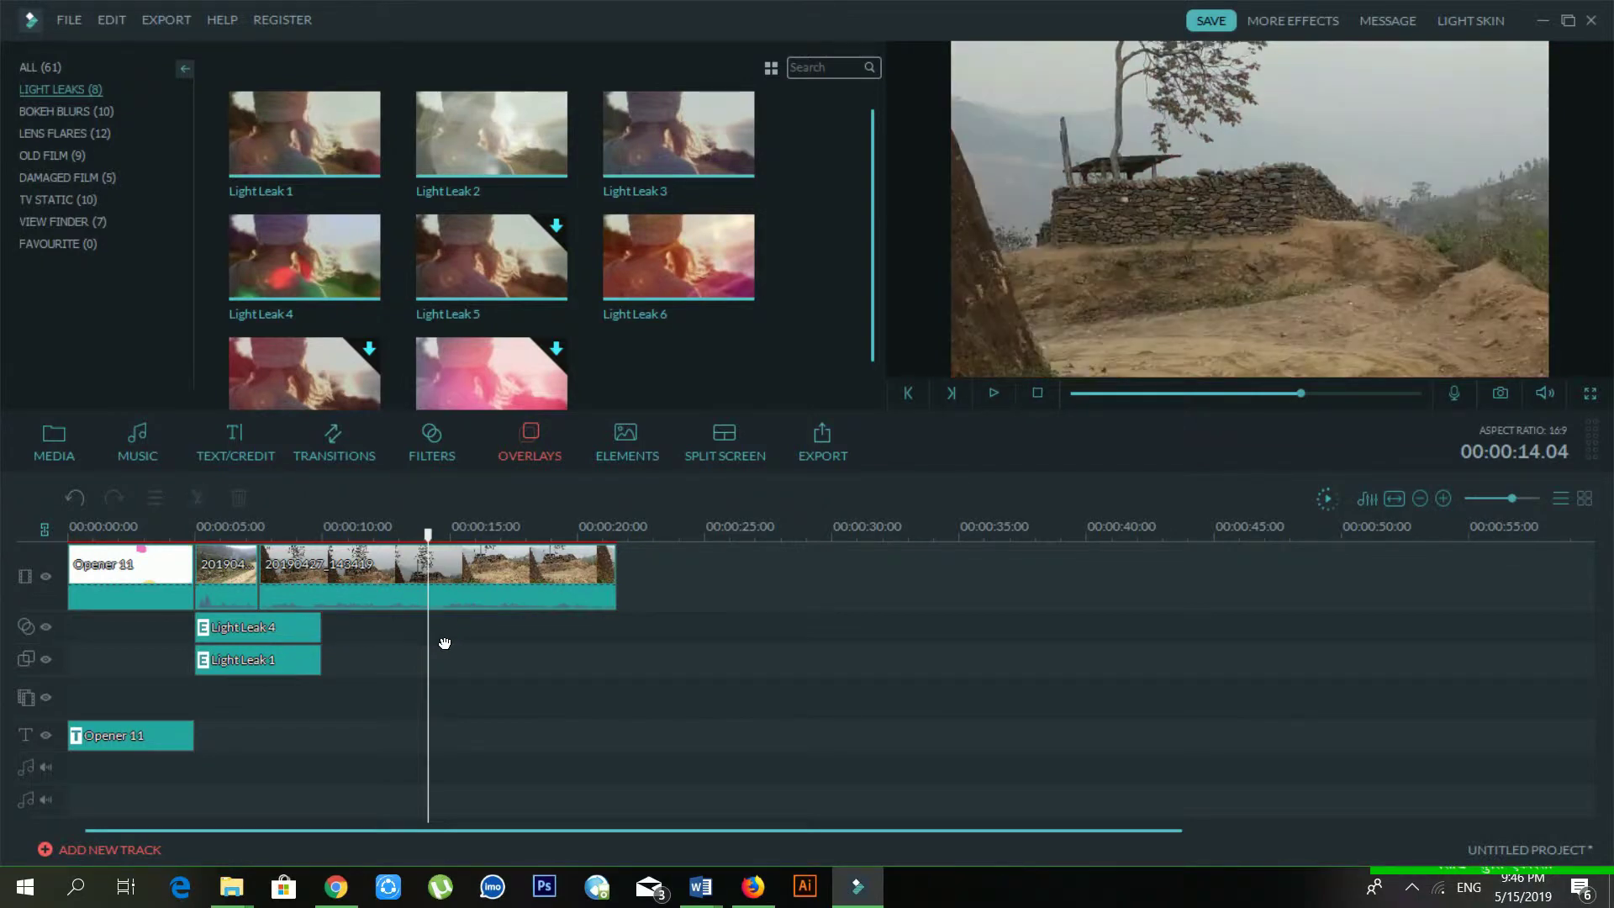
{"action": "left_click_drag", "start_coordinate": [628, 293], "coordinate": [324, 633]}
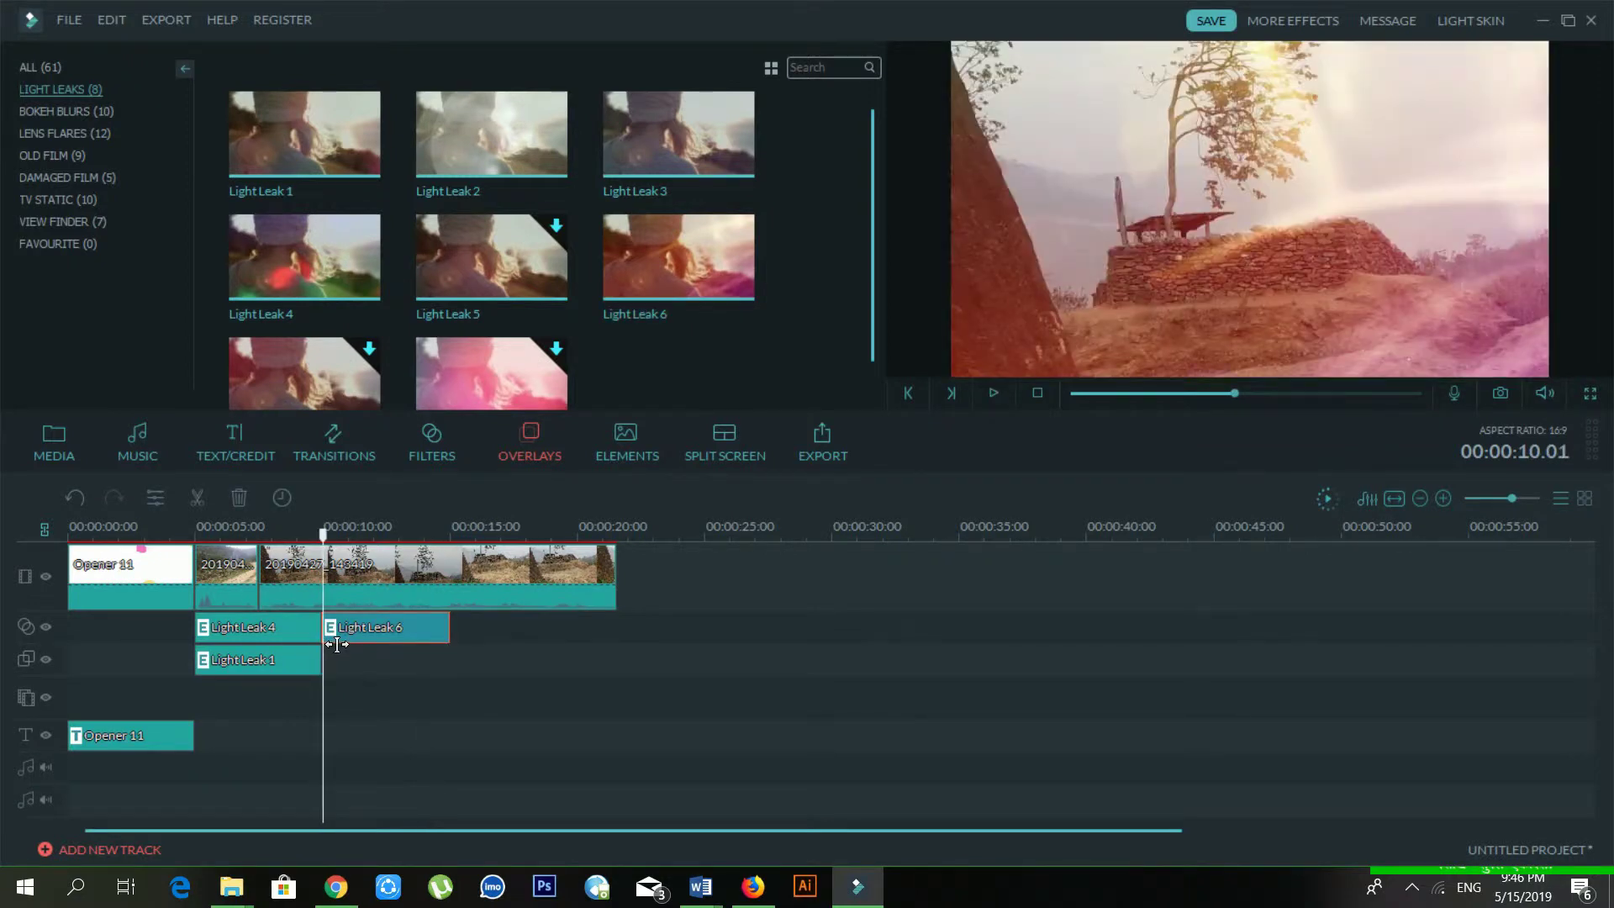
{"action": "key", "text": "space"}
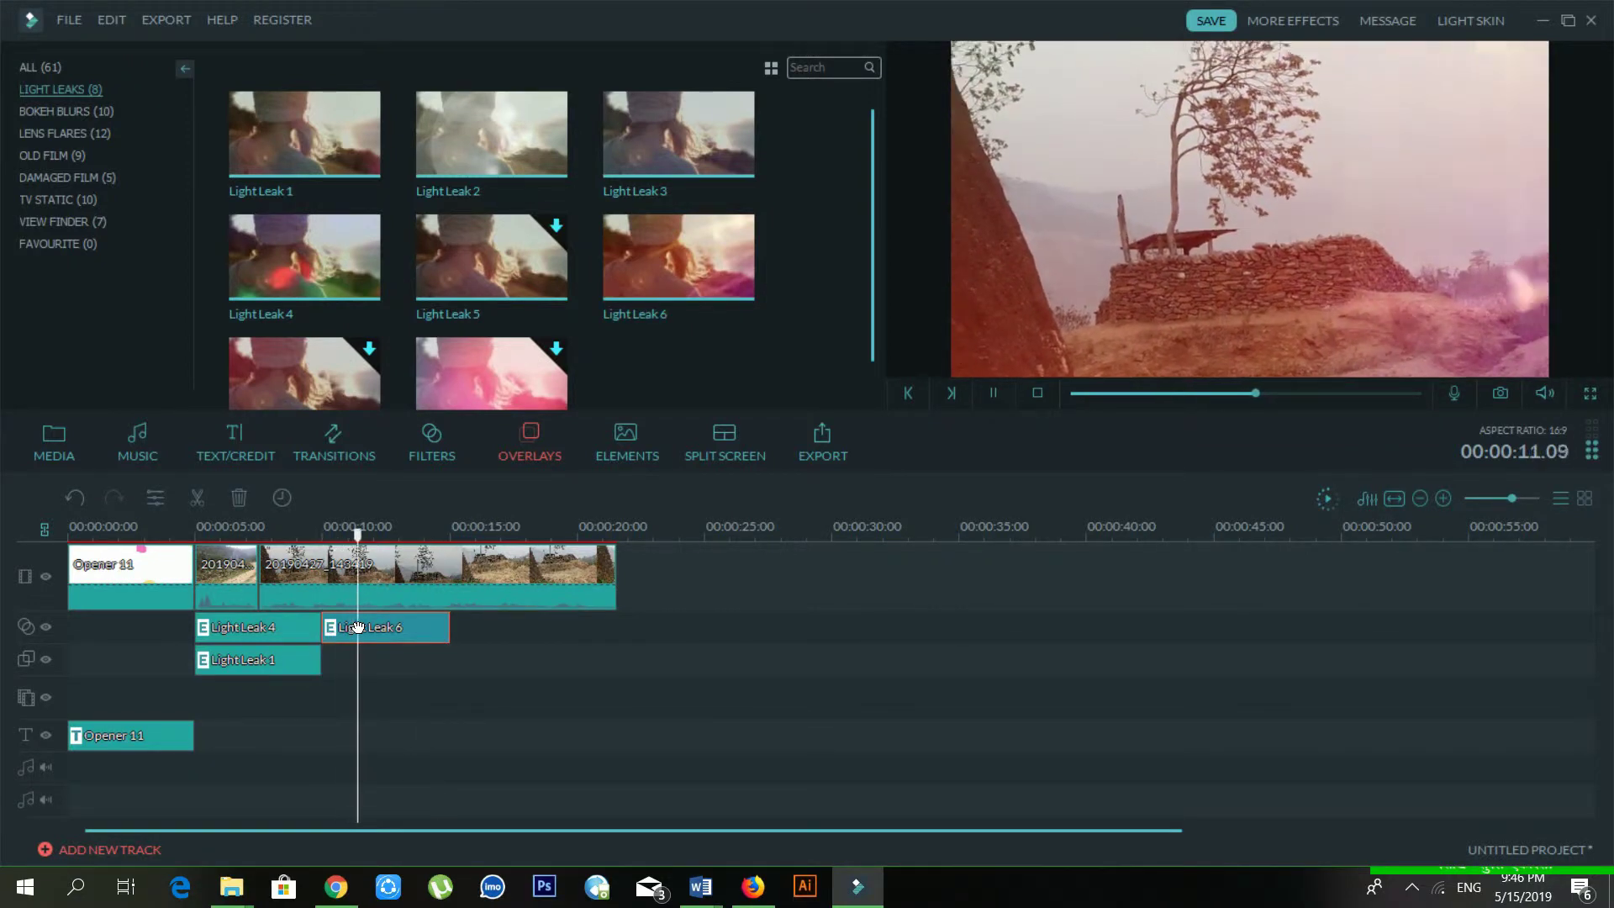
{"action": "key", "text": "space"}
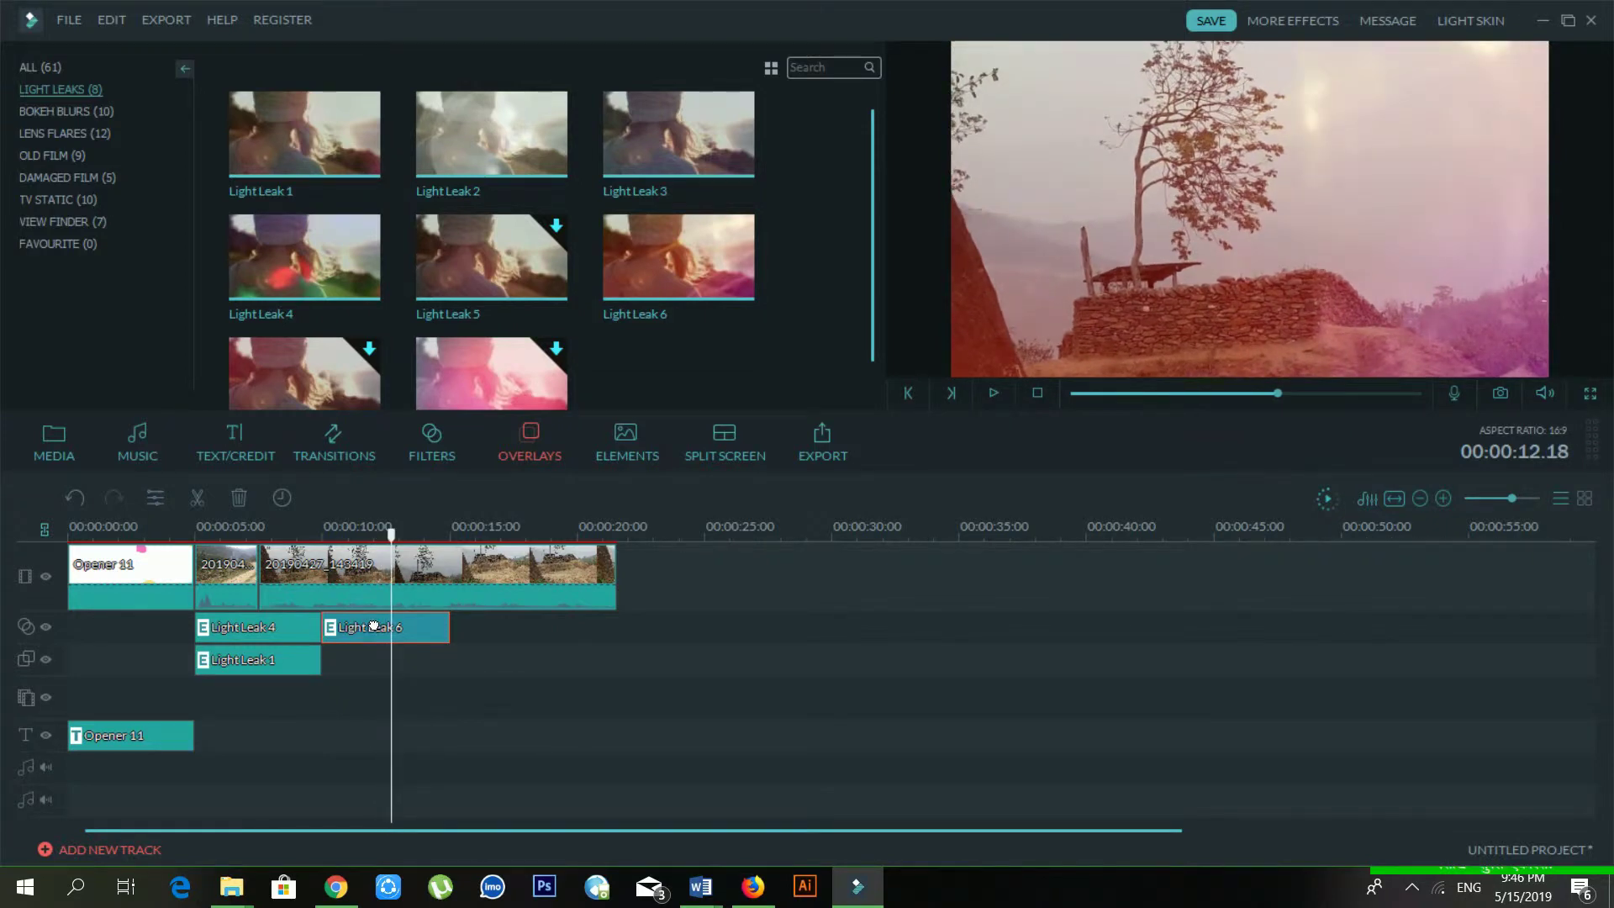
{"action": "key", "text": "Delete"}
{"action": "key", "text": "space"}
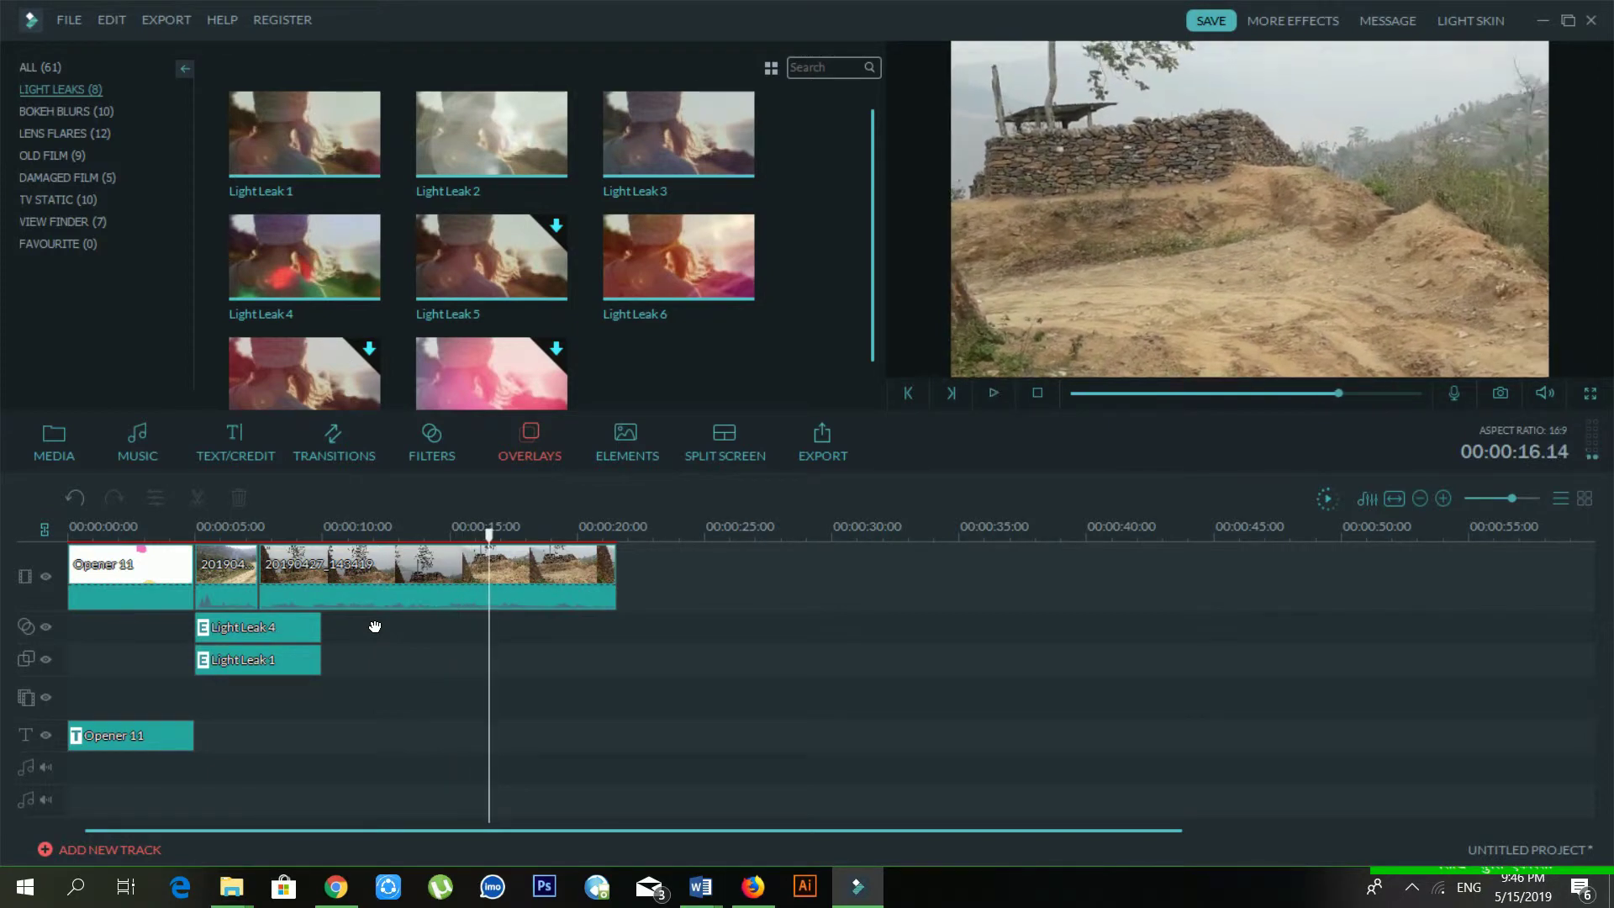
Step: Place the Light Leak 6 overlay at the 10-second mark beside Light Leak 4 again and play the clip with it
{"action": "left_click", "coordinate": [656, 284]}
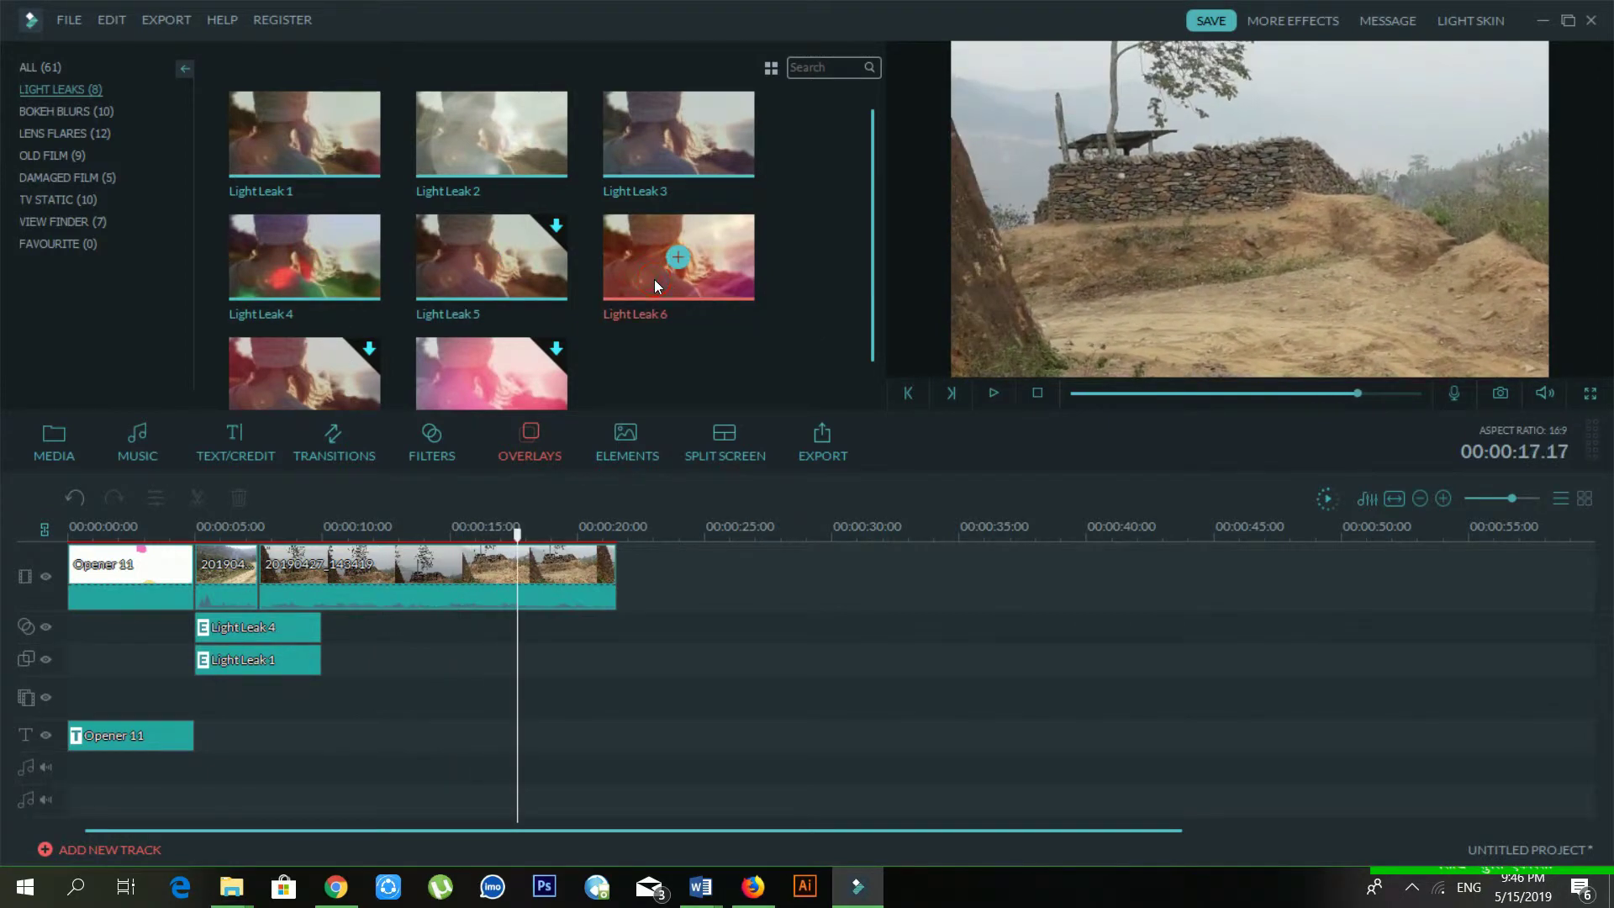
{"action": "left_click_drag", "start_coordinate": [488, 617], "coordinate": [388, 675]}
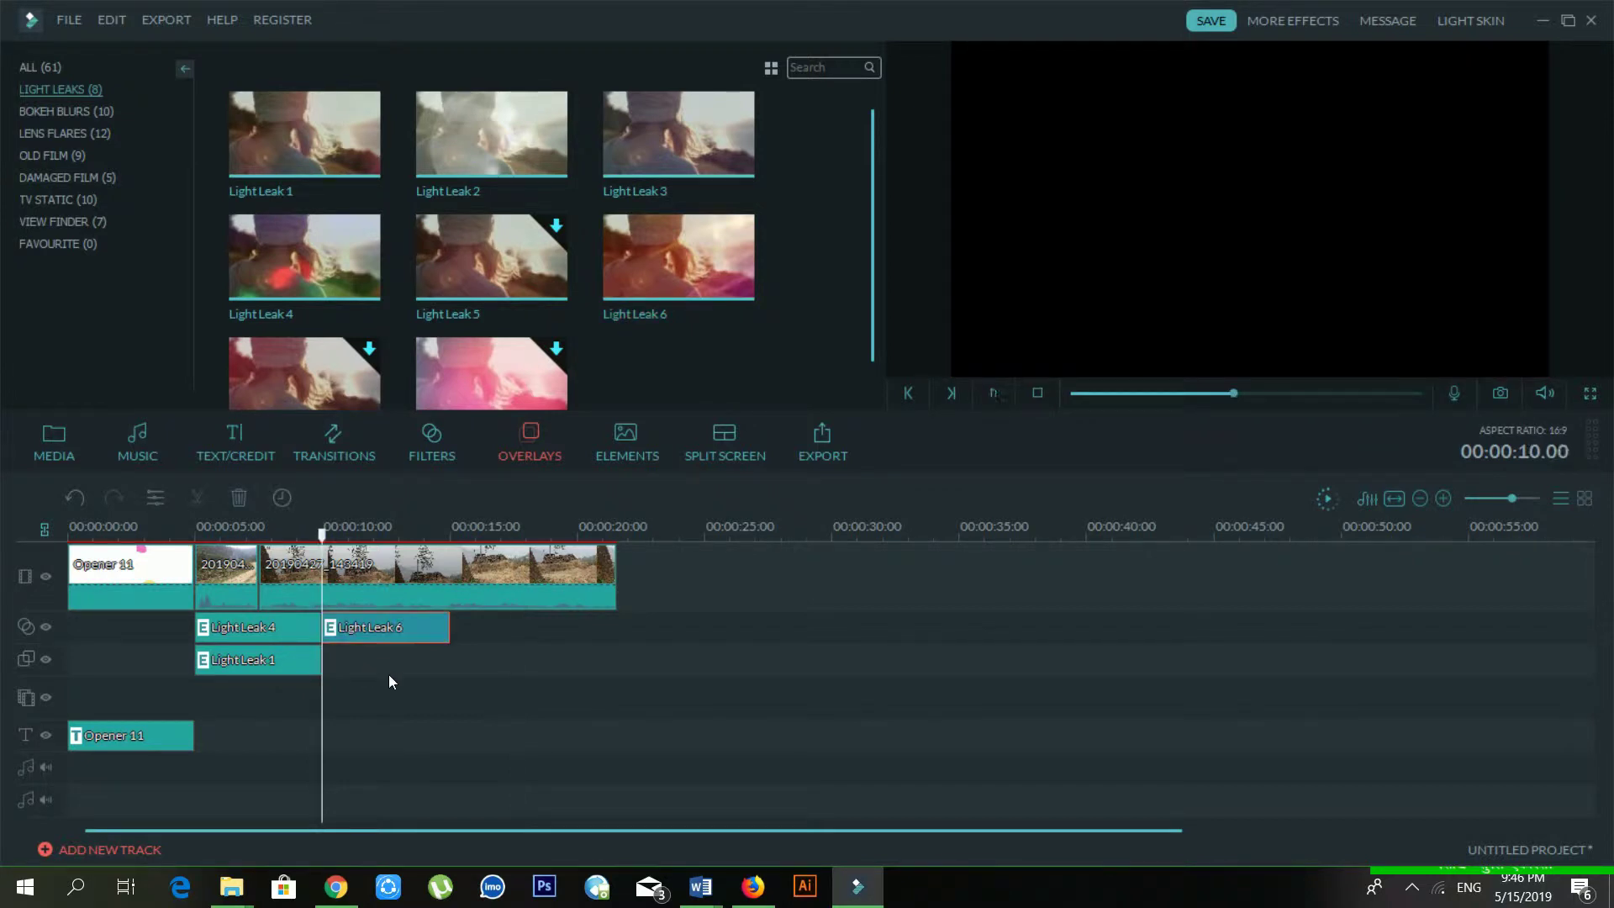
{"action": "key", "text": "space"}
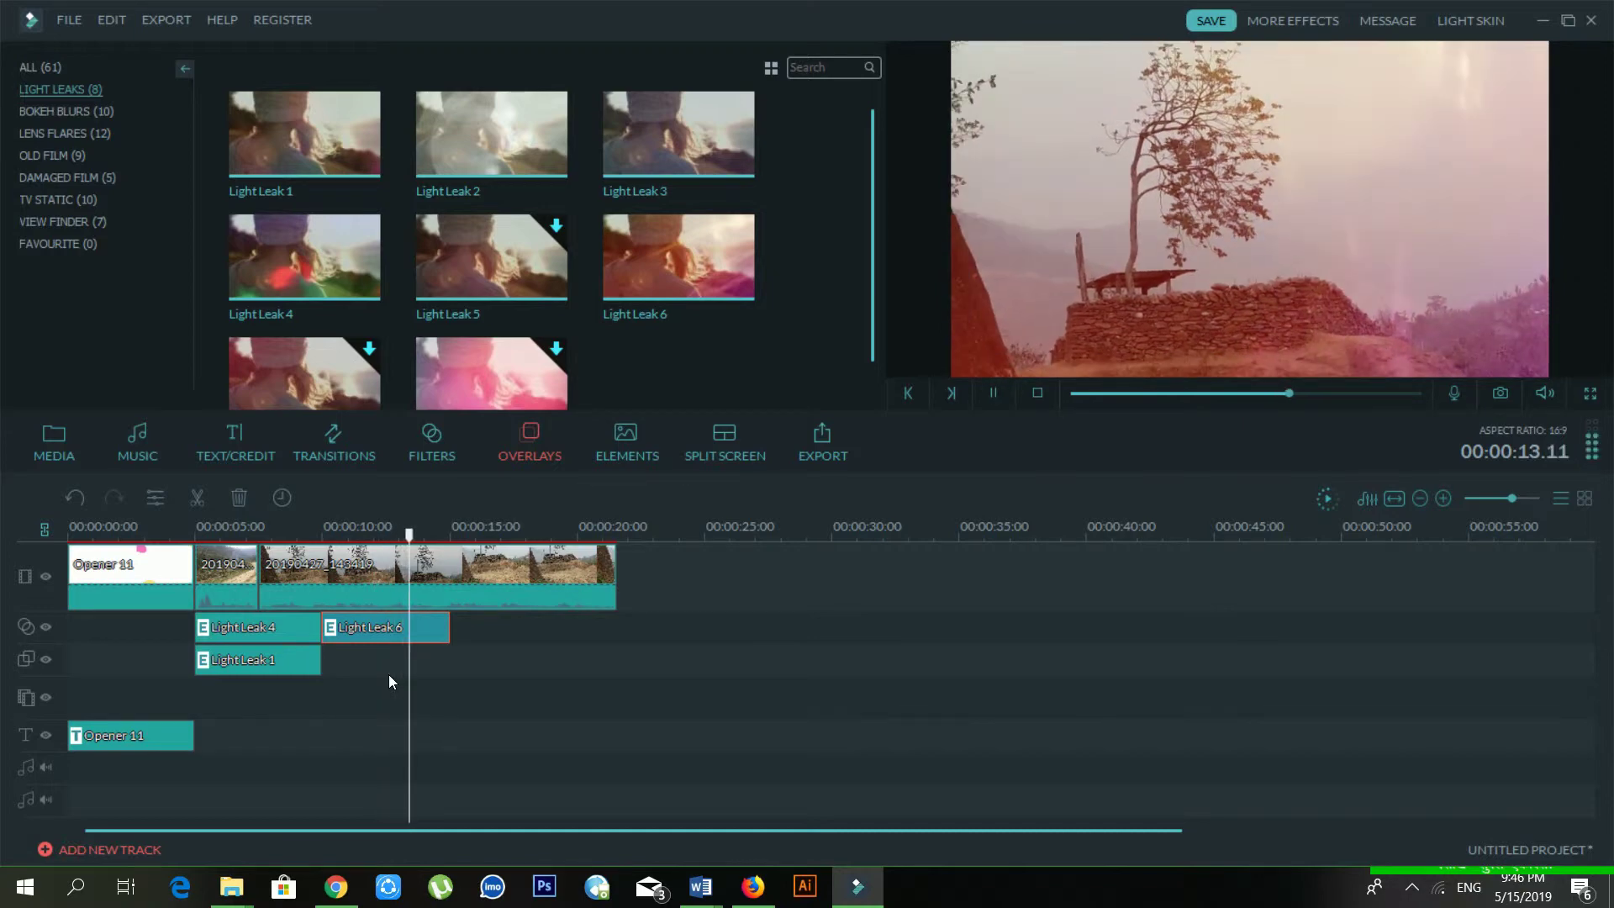
{"action": "key", "text": "space"}
{"action": "key", "text": "space"}
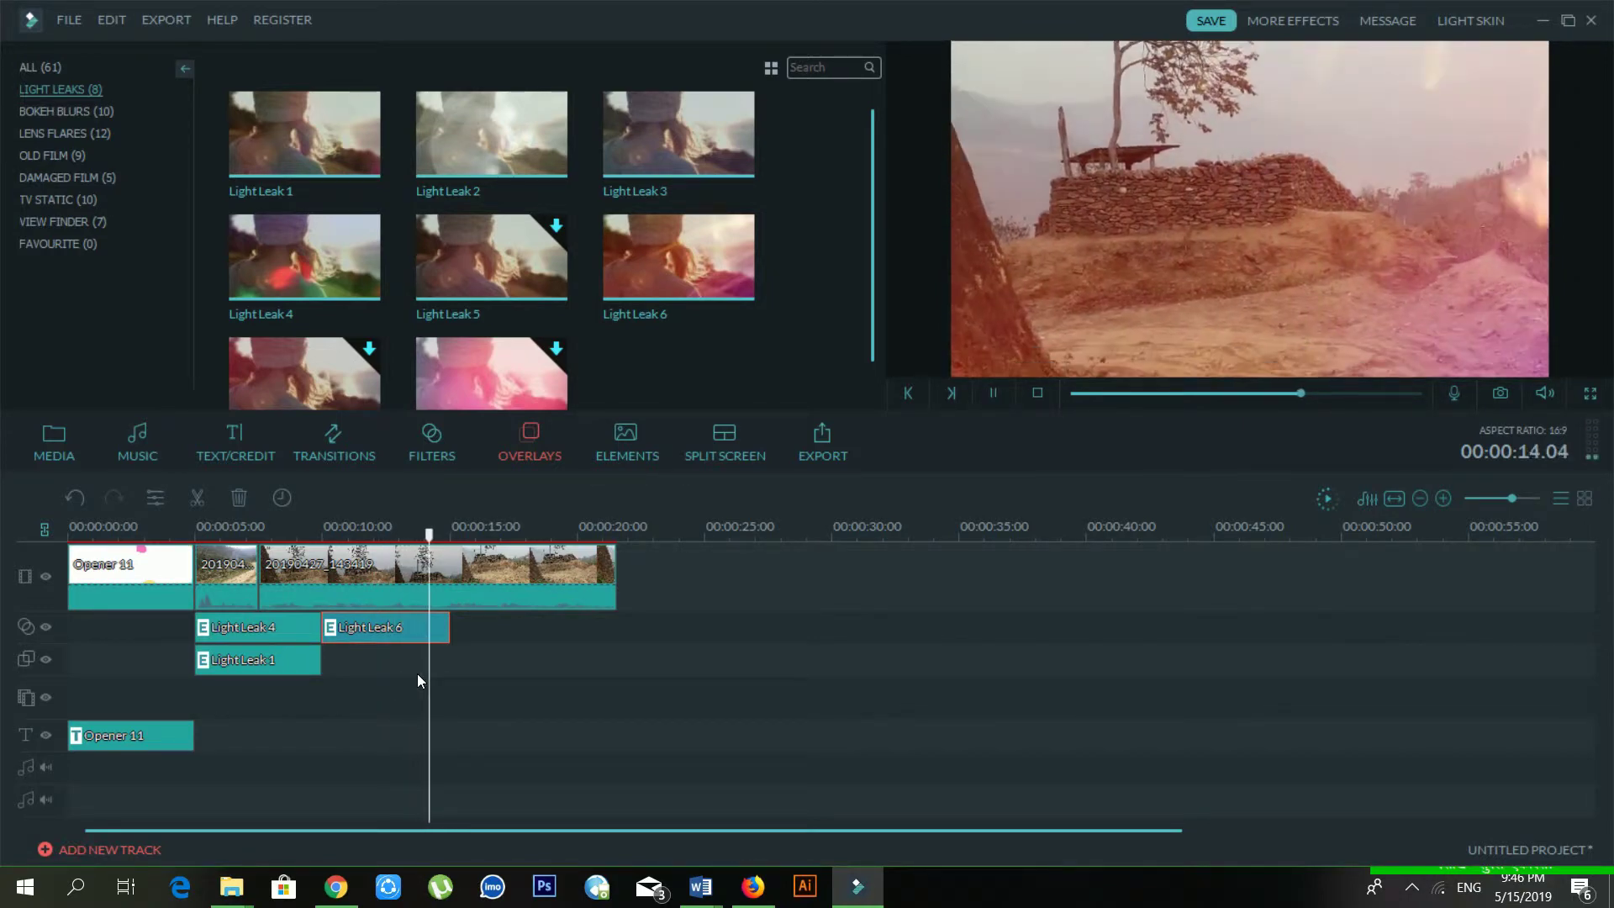
{"action": "key", "text": "space"}
Step: Delete the Light Leak 4, Light Leak 1 and Light Leak 6 overlays from the timeline
{"action": "left_click", "coordinate": [300, 636]}
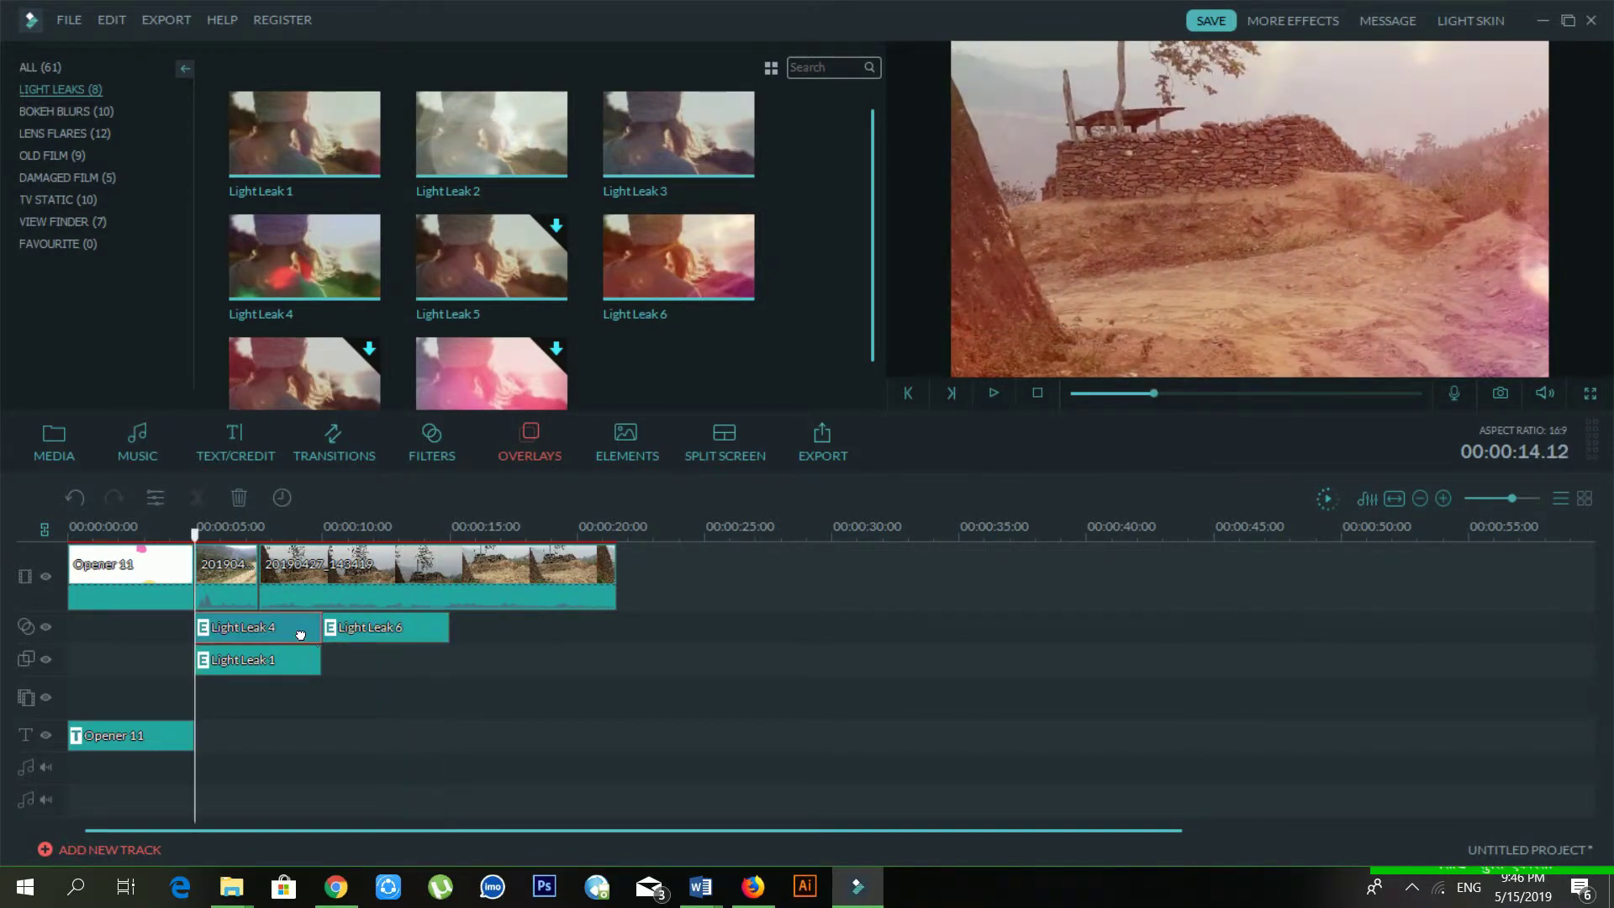
{"action": "key", "text": "Delete"}
{"action": "left_click", "coordinate": [296, 659]}
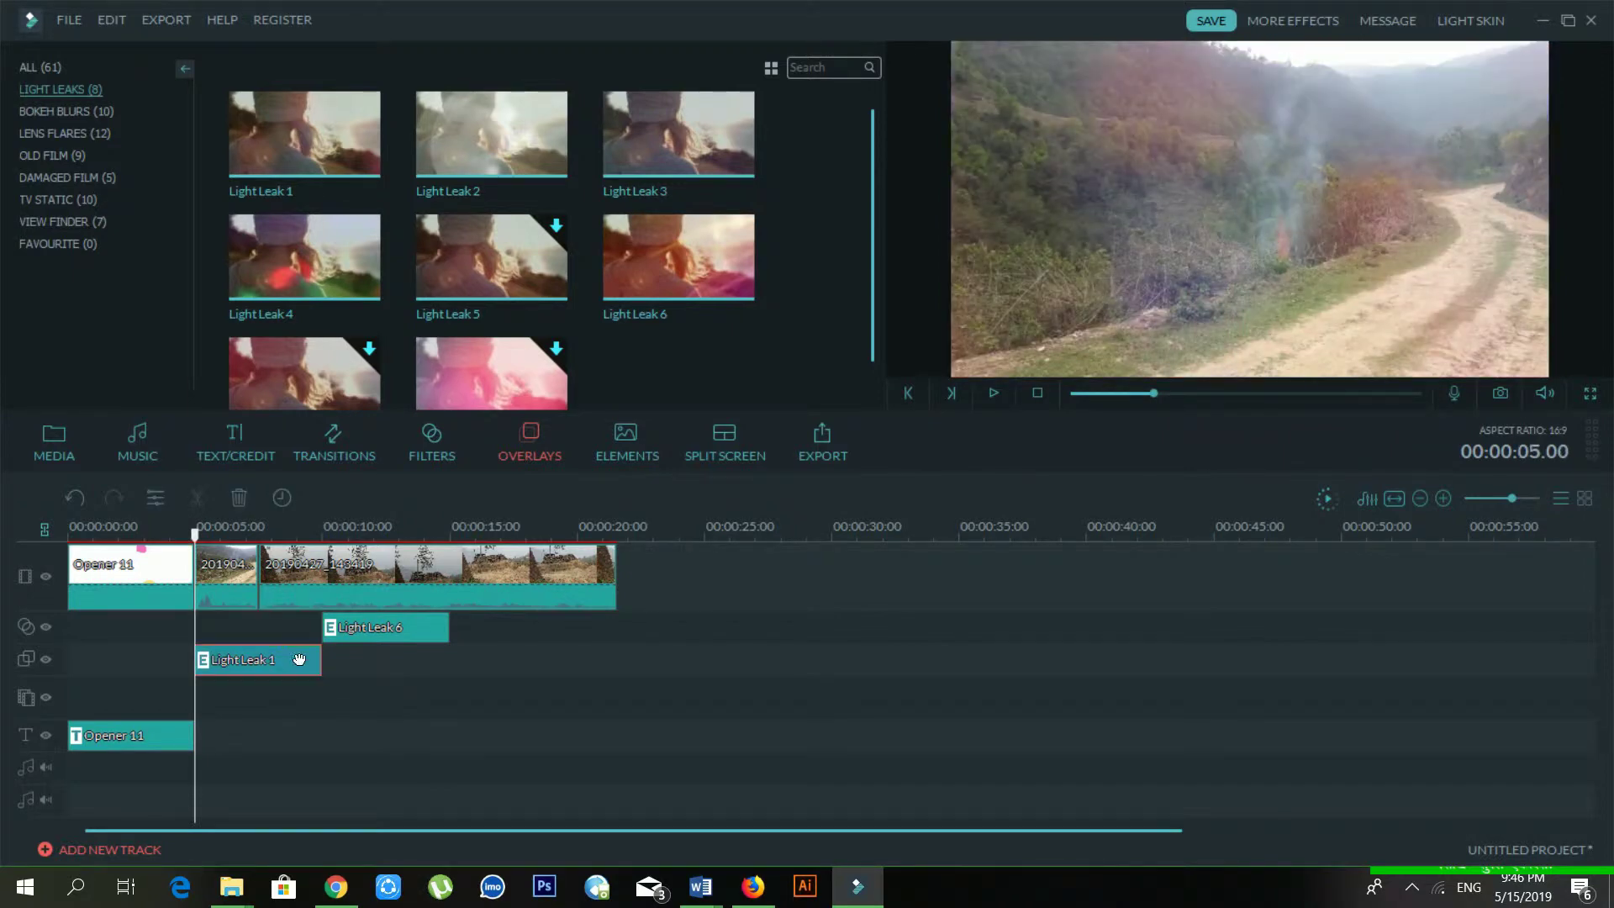
{"action": "key", "text": "Delete"}
{"action": "left_click", "coordinate": [360, 637]}
{"action": "key", "text": "Delete"}
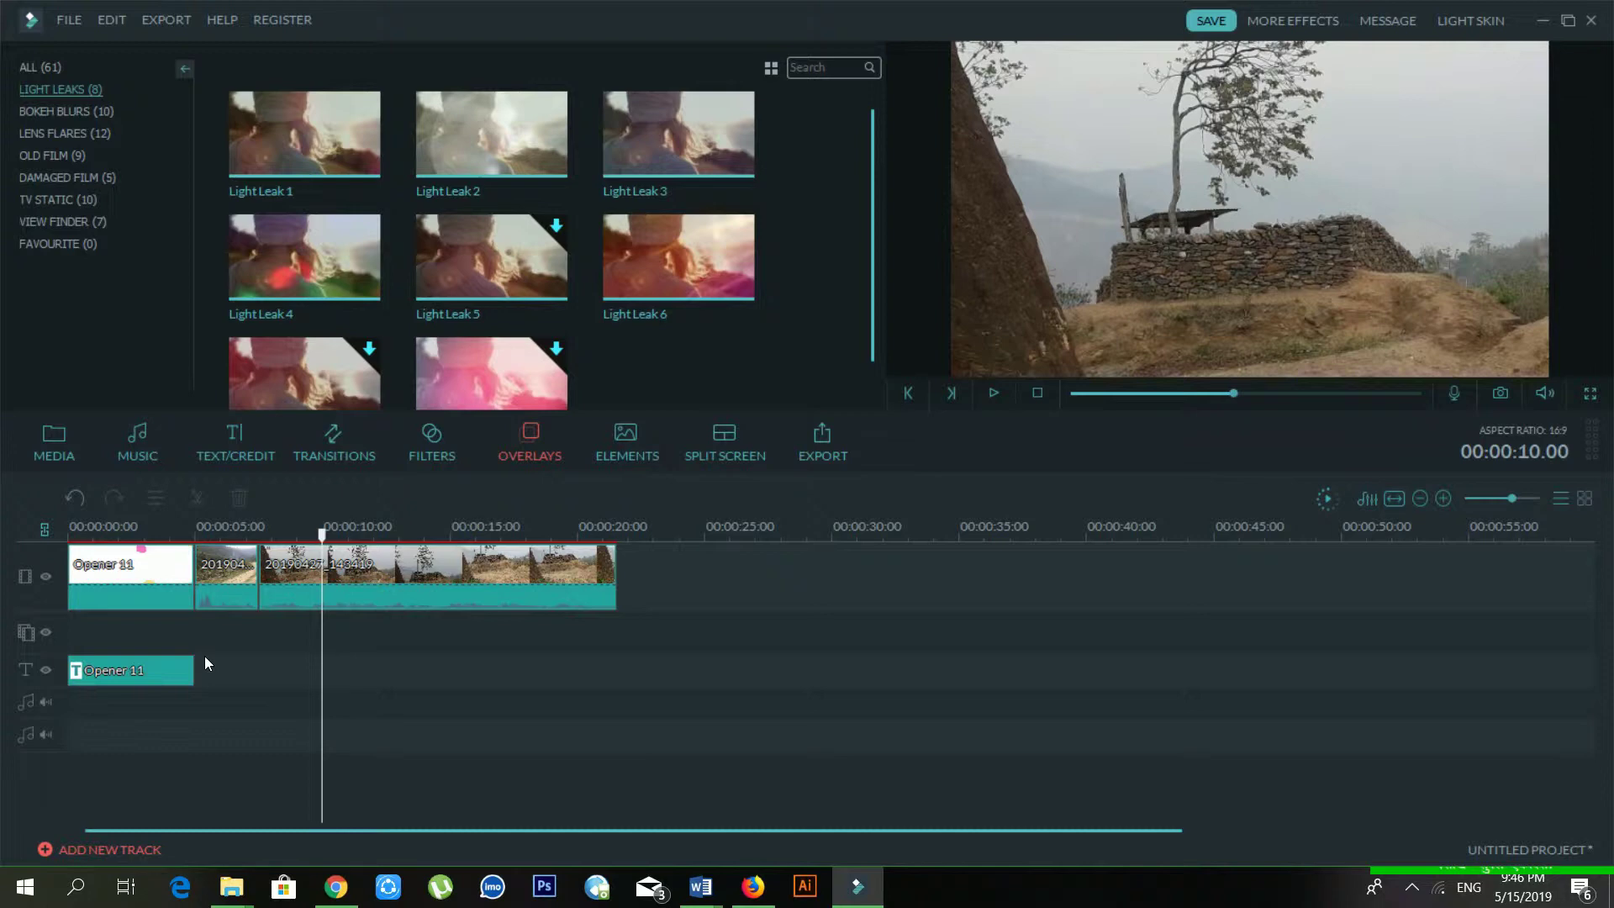
Step: Open the Elements library and look through the badge elements in the full list
{"action": "left_click", "coordinate": [627, 442]}
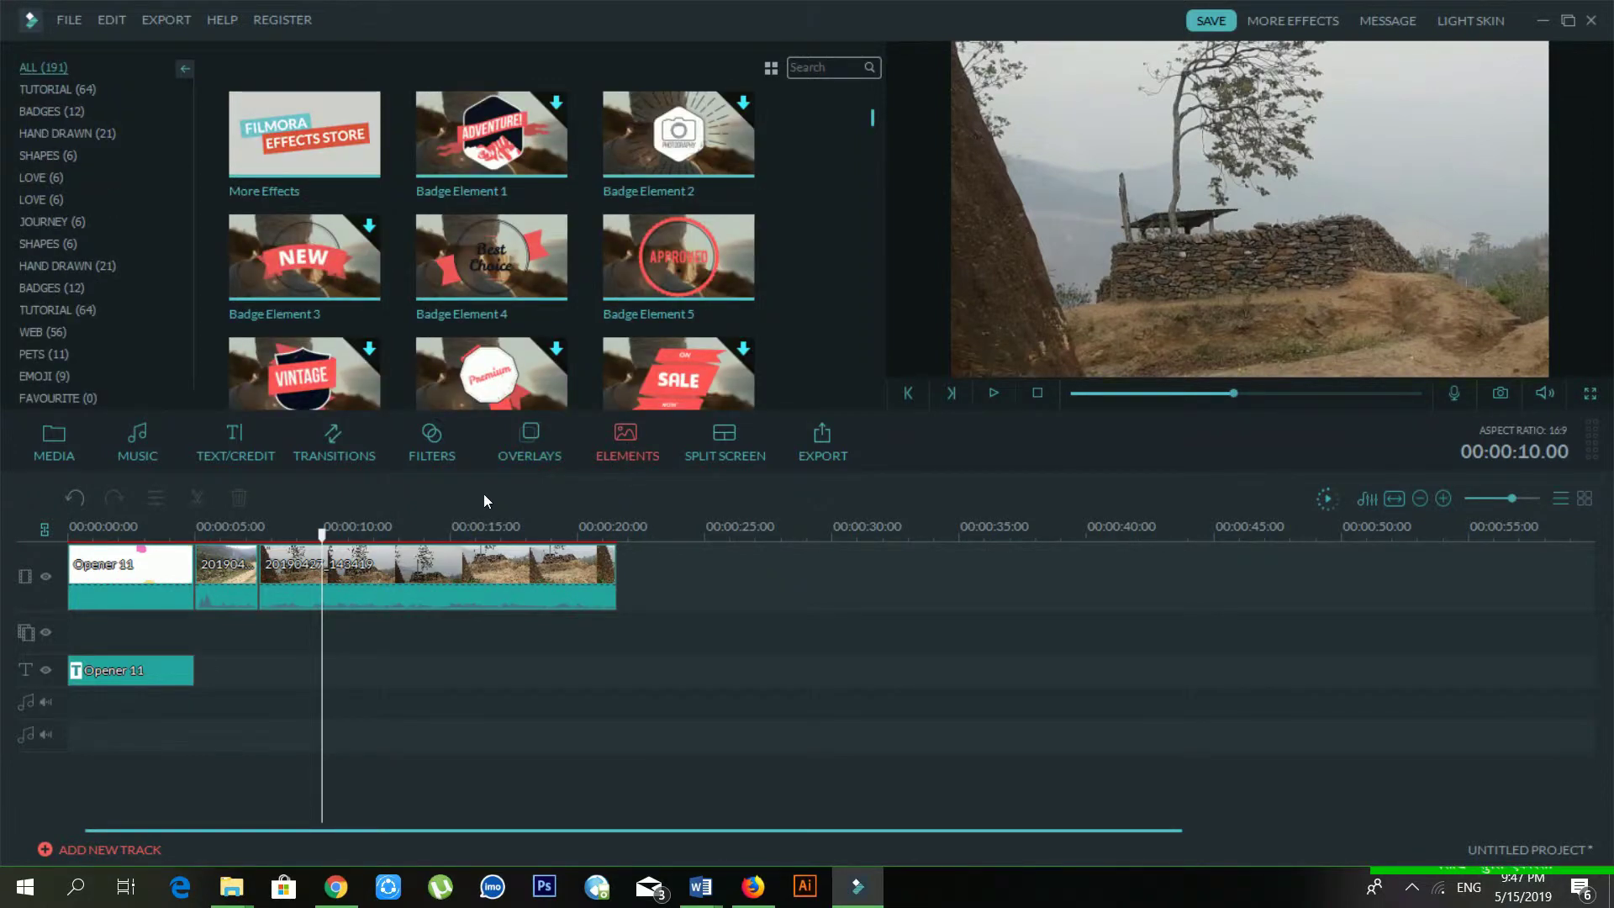
{"action": "left_click", "coordinate": [516, 441]}
{"action": "left_click", "coordinate": [604, 442]}
{"action": "scroll", "coordinate": [872, 117], "scroll_direction": "down", "scroll_amount": 3}
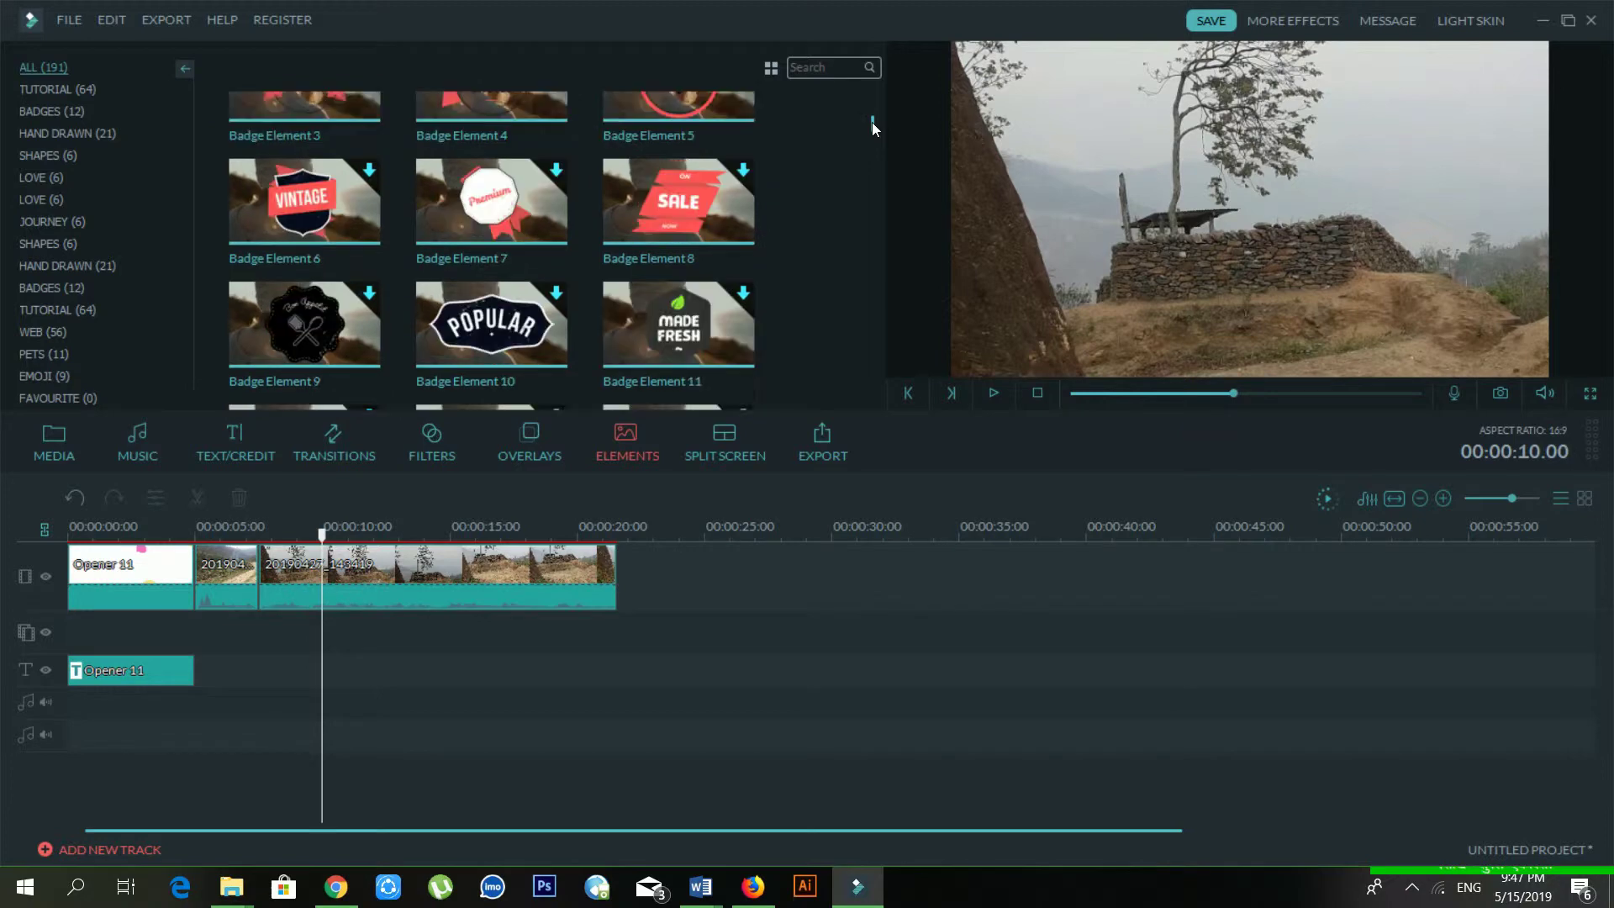
{"action": "left_click_drag", "start_coordinate": [872, 115], "coordinate": [869, 67]}
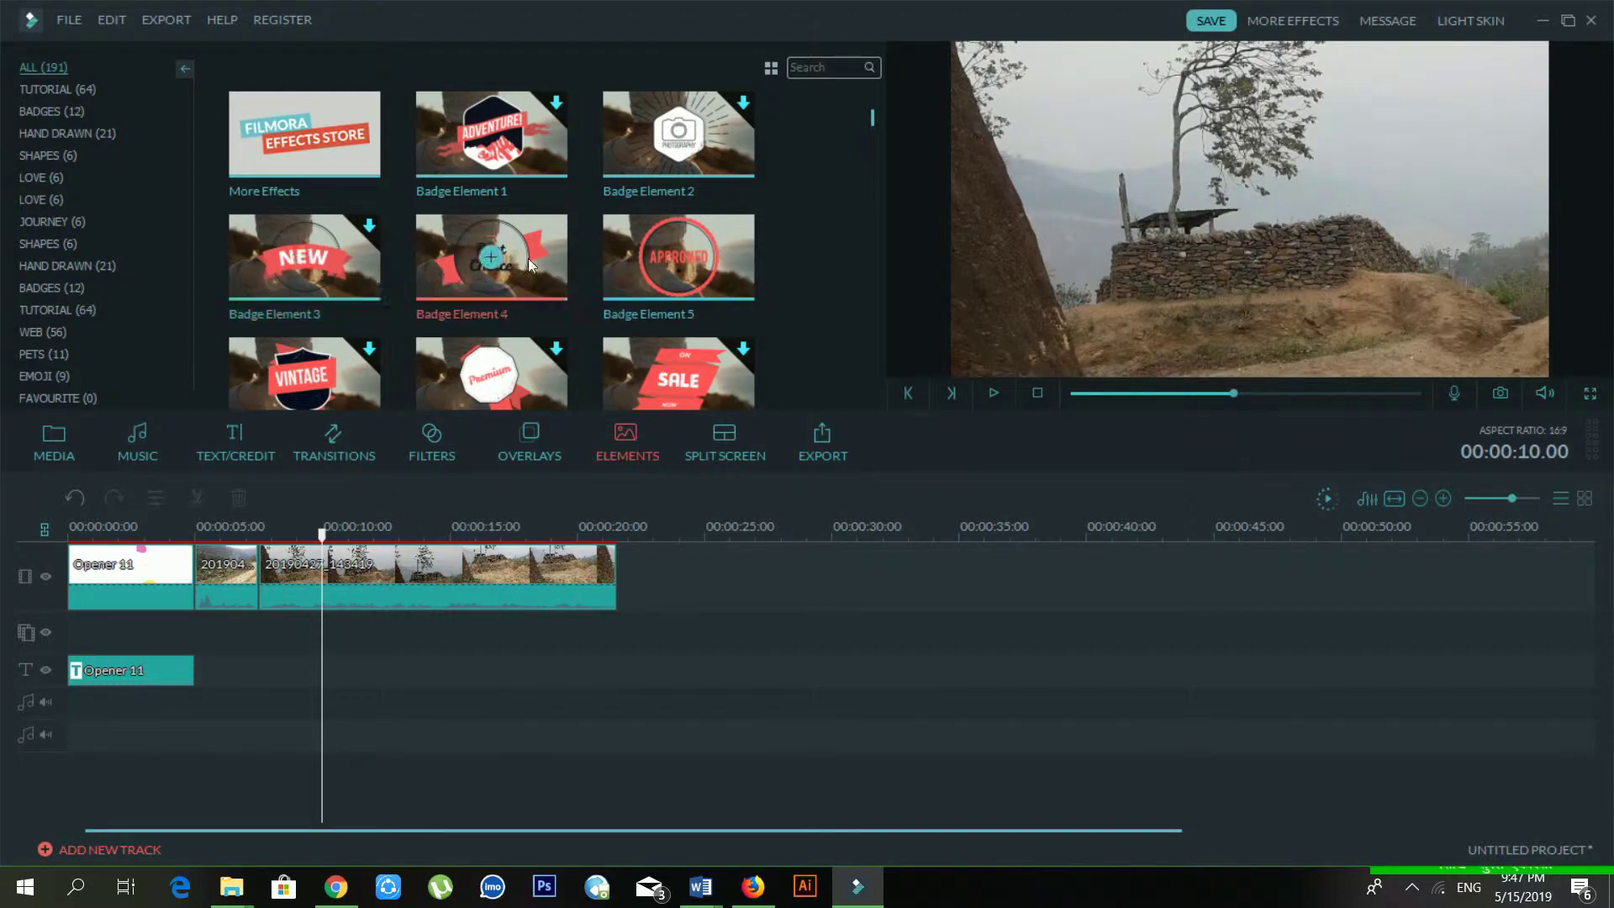
Step: Delete the Opener 11 title from the text track and undo the deletion
{"action": "left_click", "coordinate": [178, 676]}
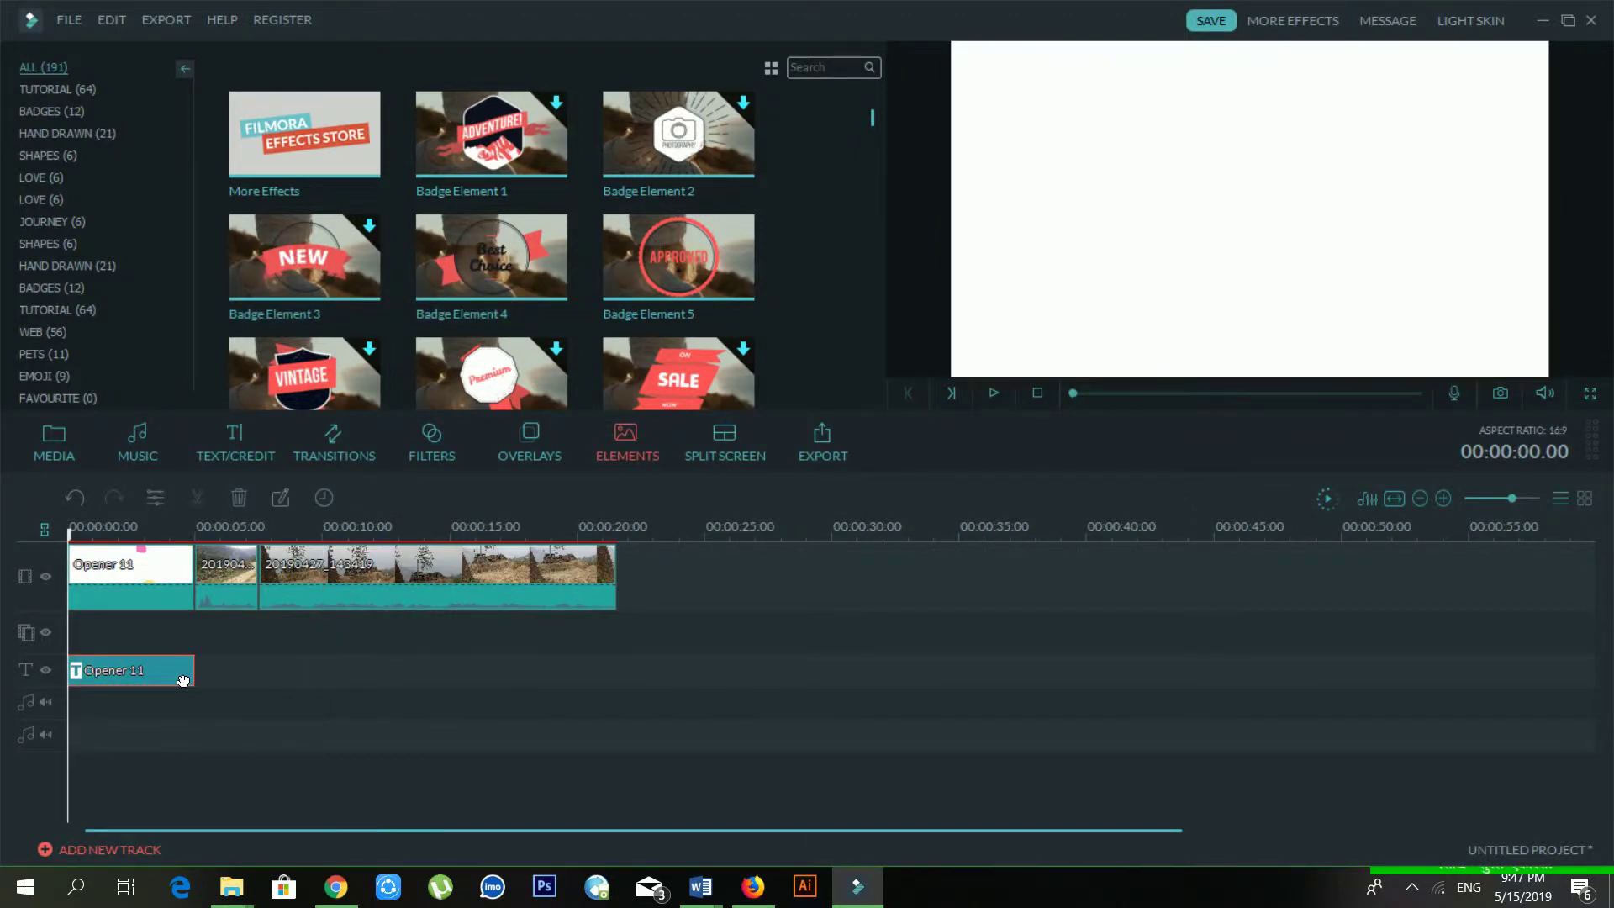
{"action": "key", "text": "Delete"}
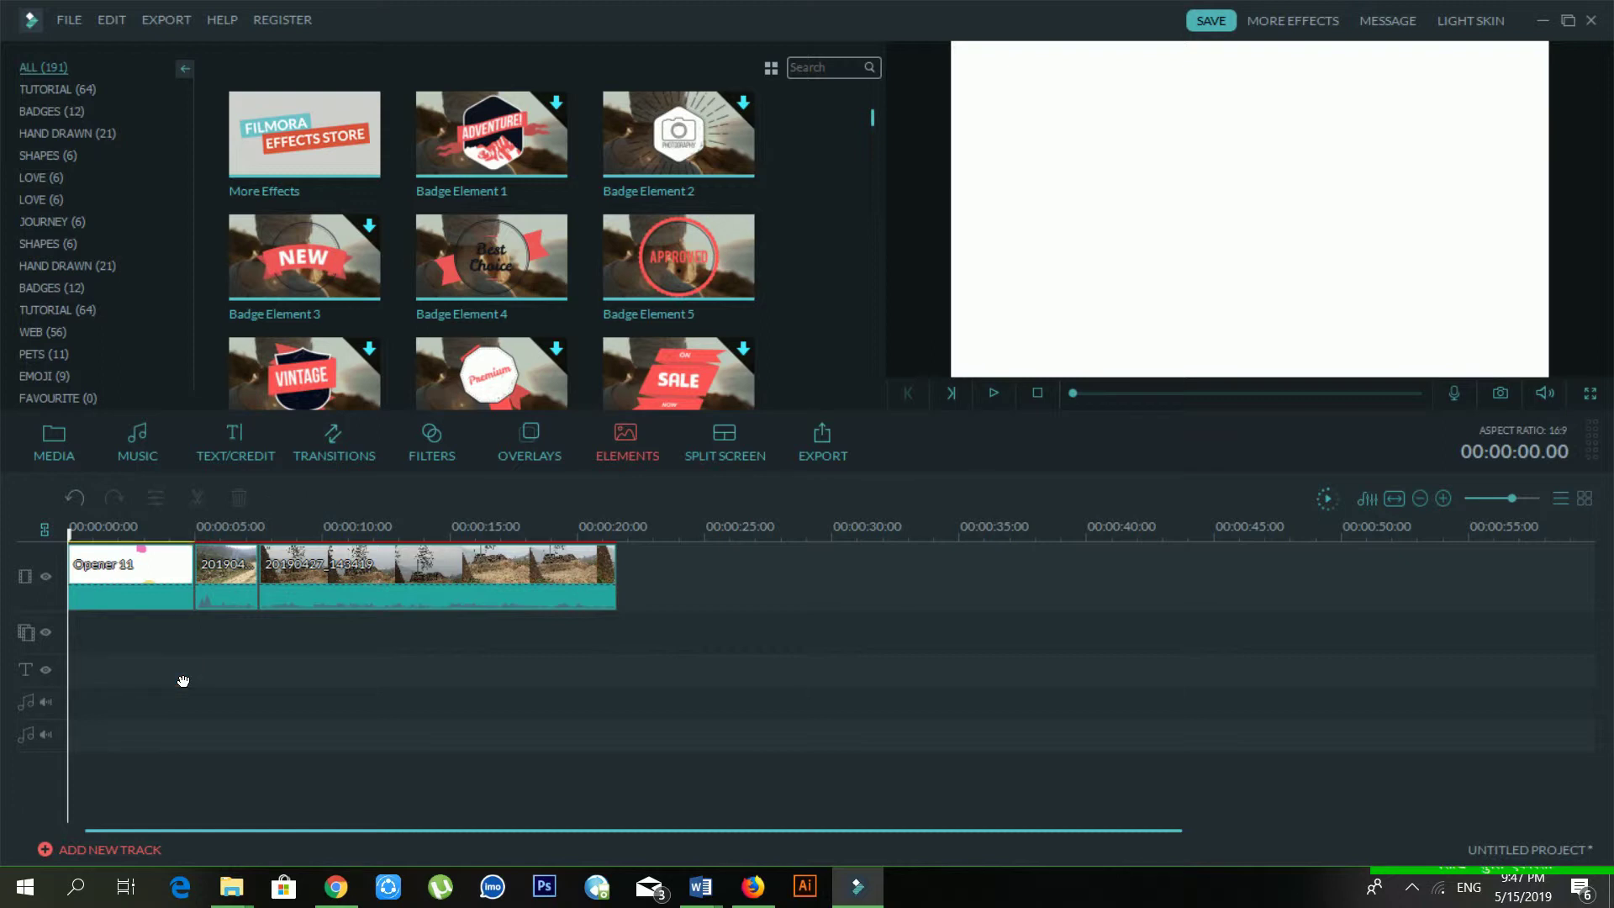
{"action": "key", "text": "ctrl+z"}
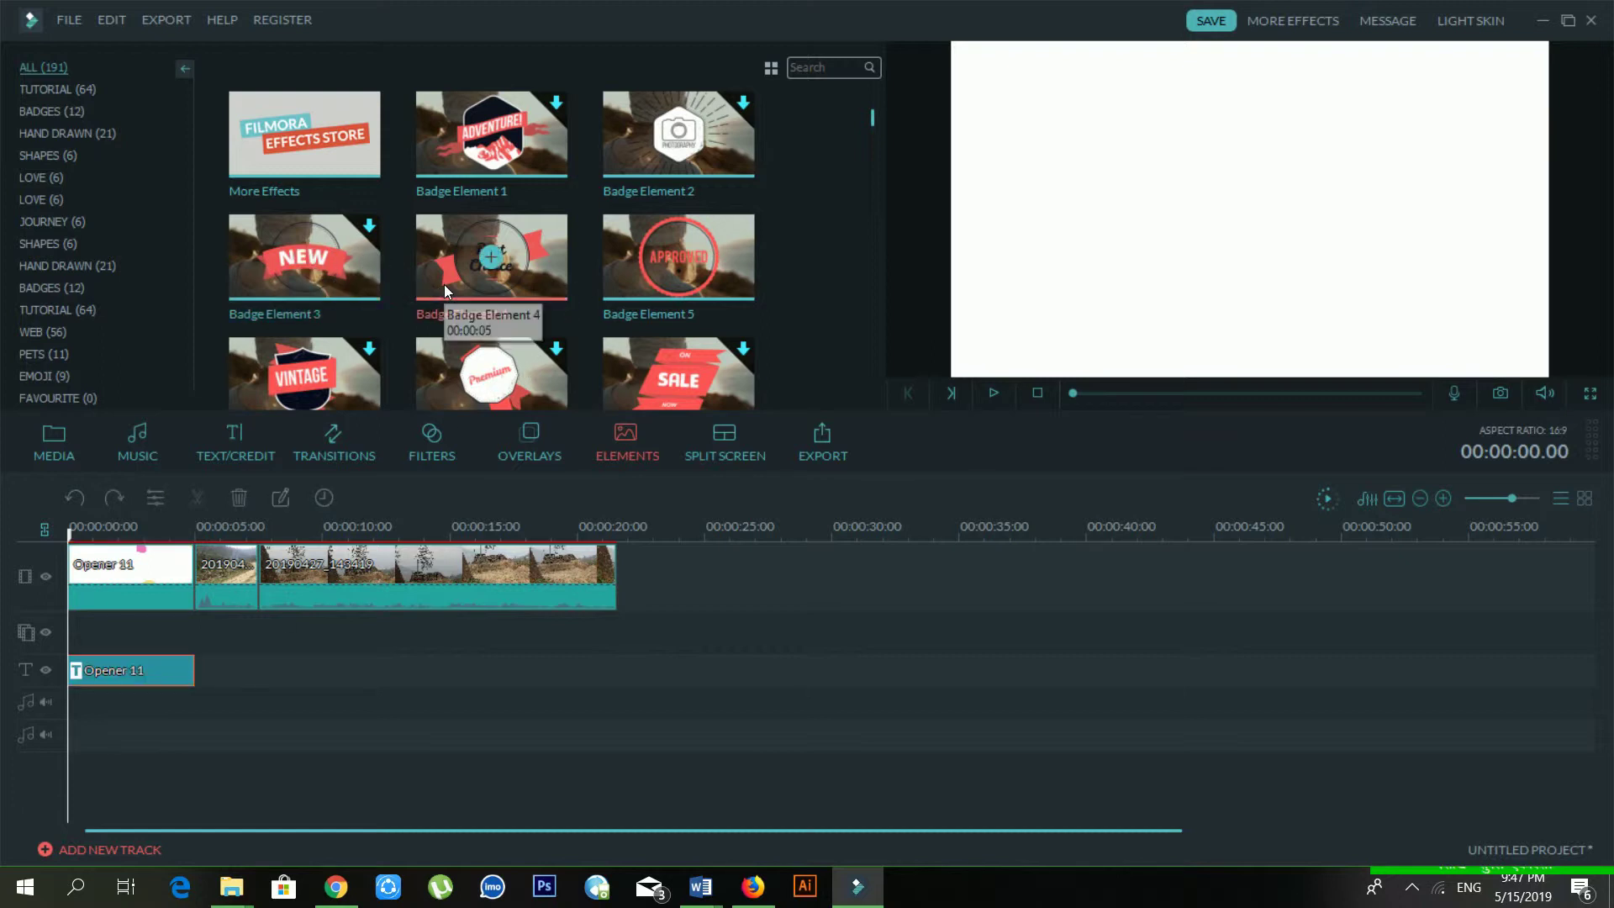
Step: Try Badge Element 4 at the 5-second mark on the picture-in-picture track, preview it, and remove it
{"action": "left_click_drag", "start_coordinate": [491, 305], "coordinate": [193, 648]}
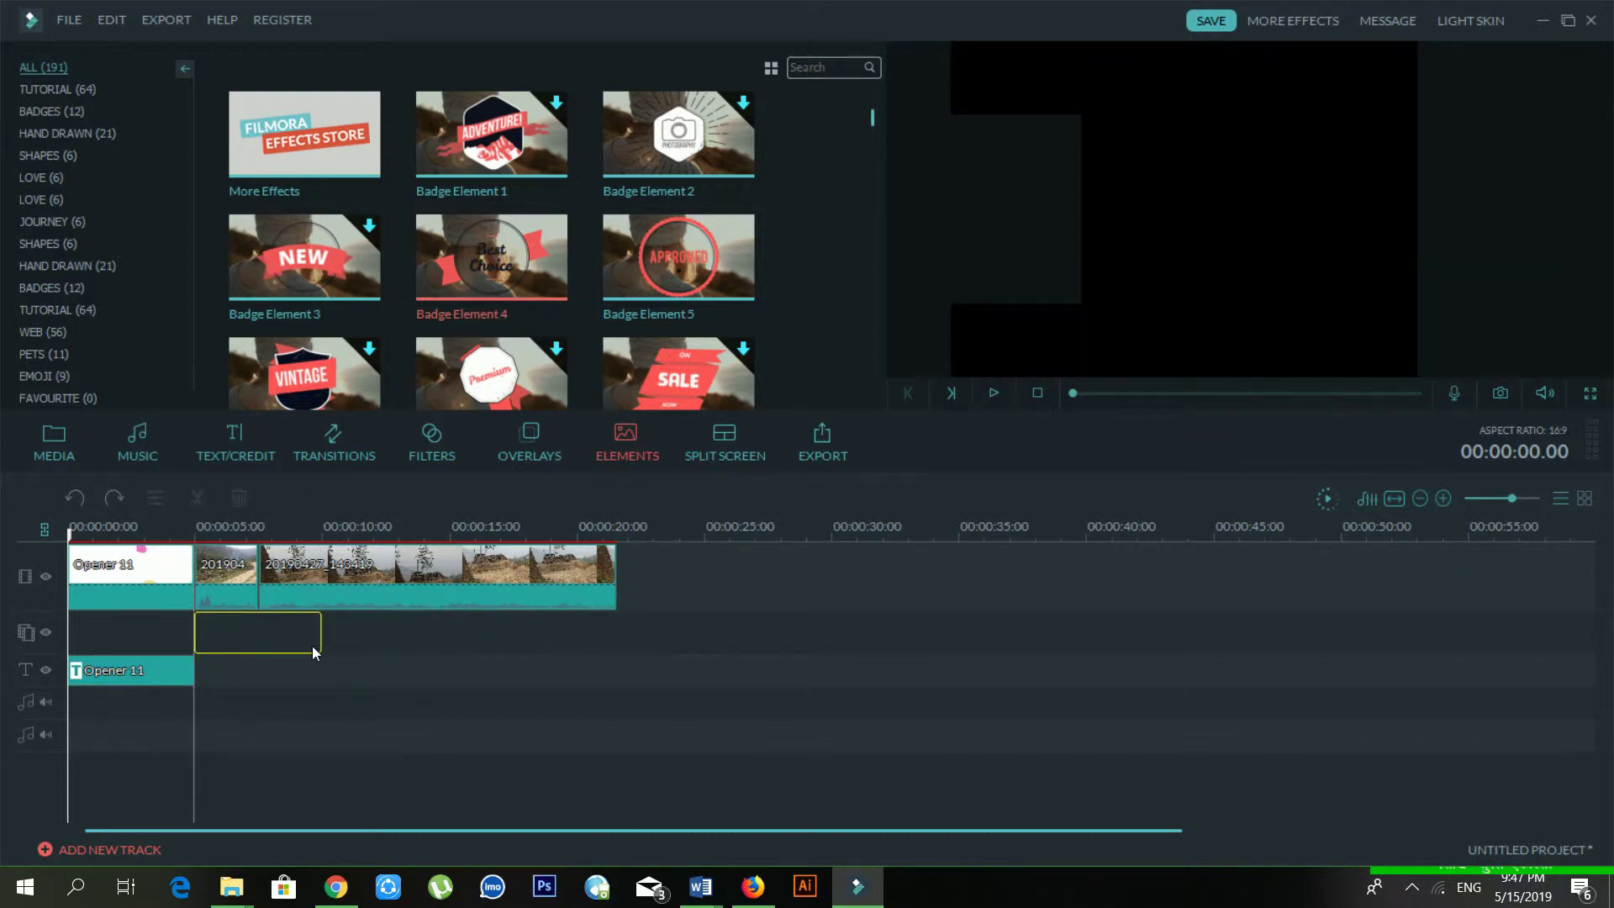
{"action": "left_click_drag", "start_coordinate": [312, 653], "coordinate": [319, 650]}
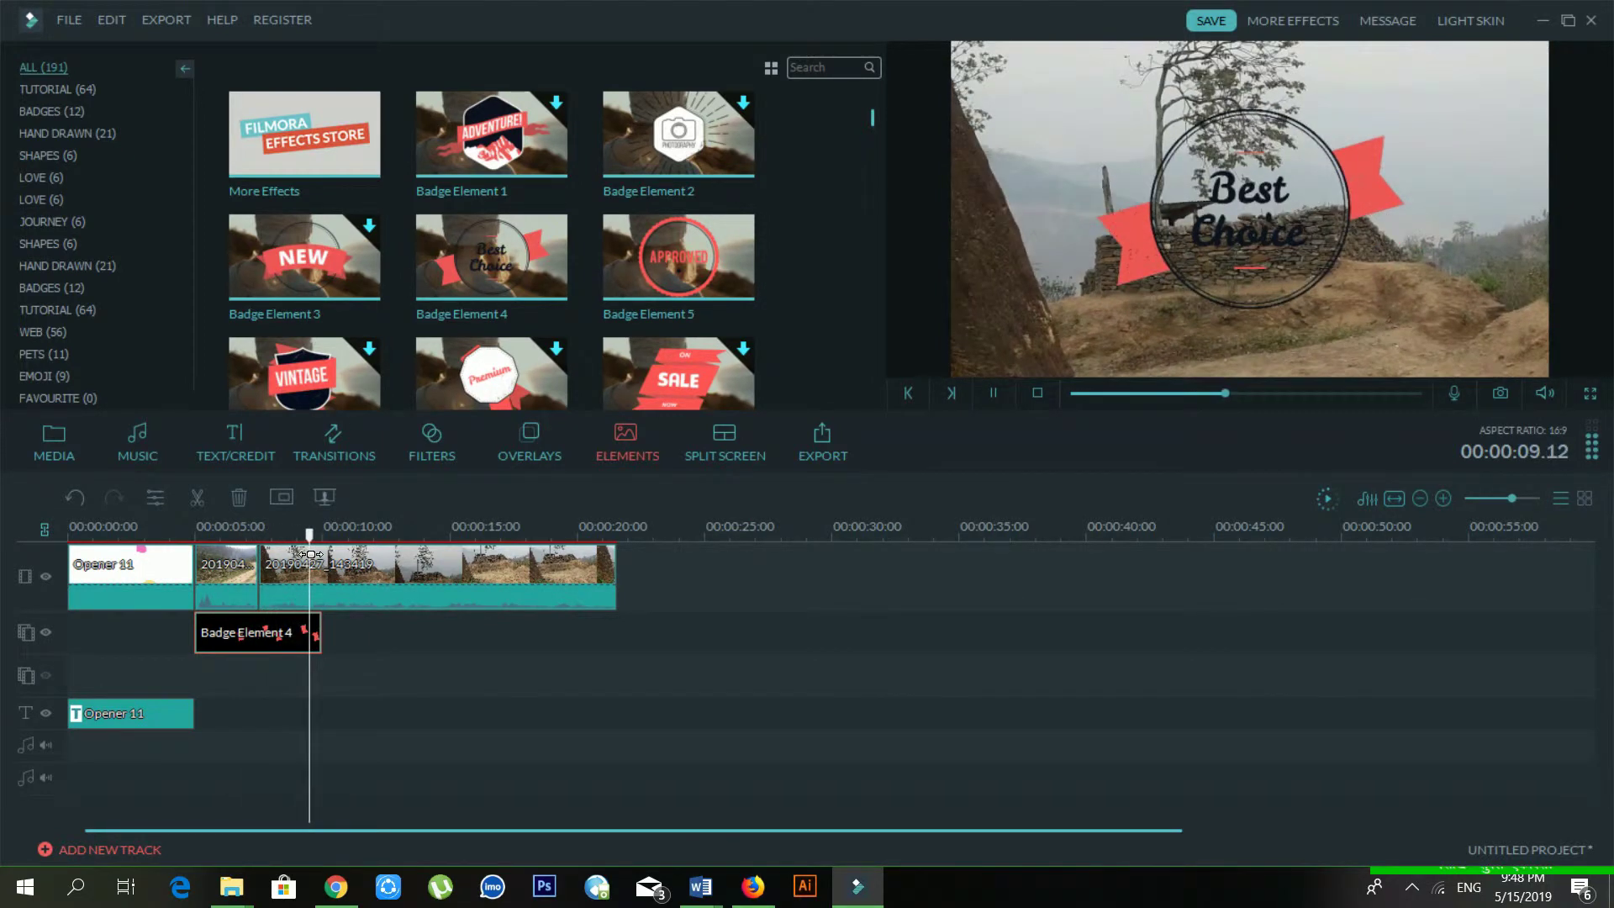
{"action": "key", "text": "space"}
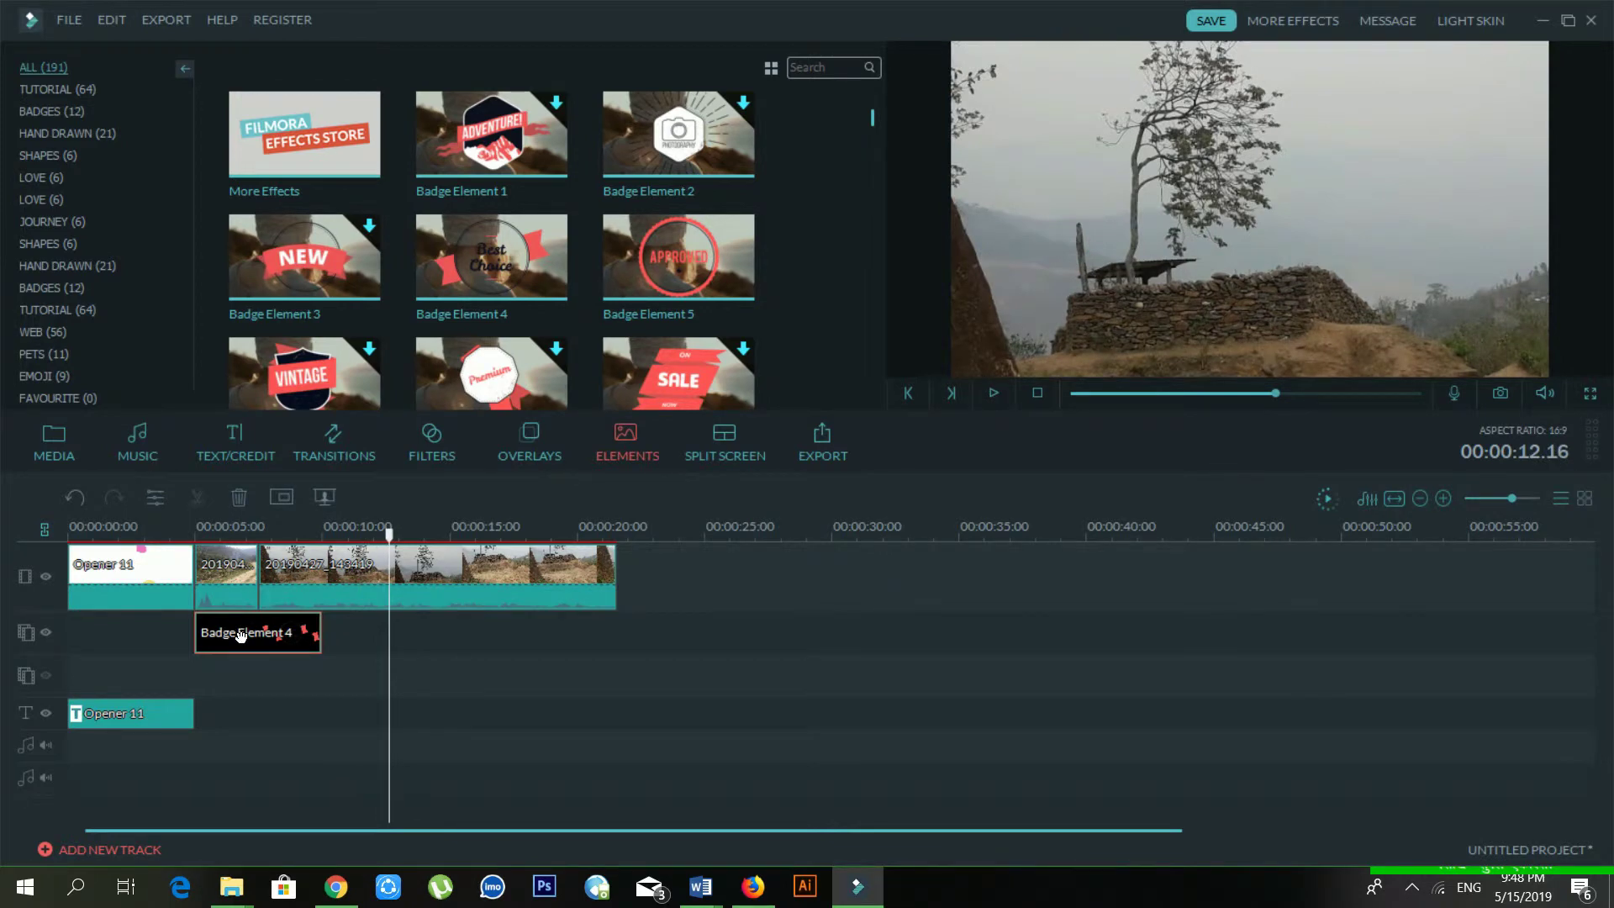
{"action": "key", "text": "Delete"}
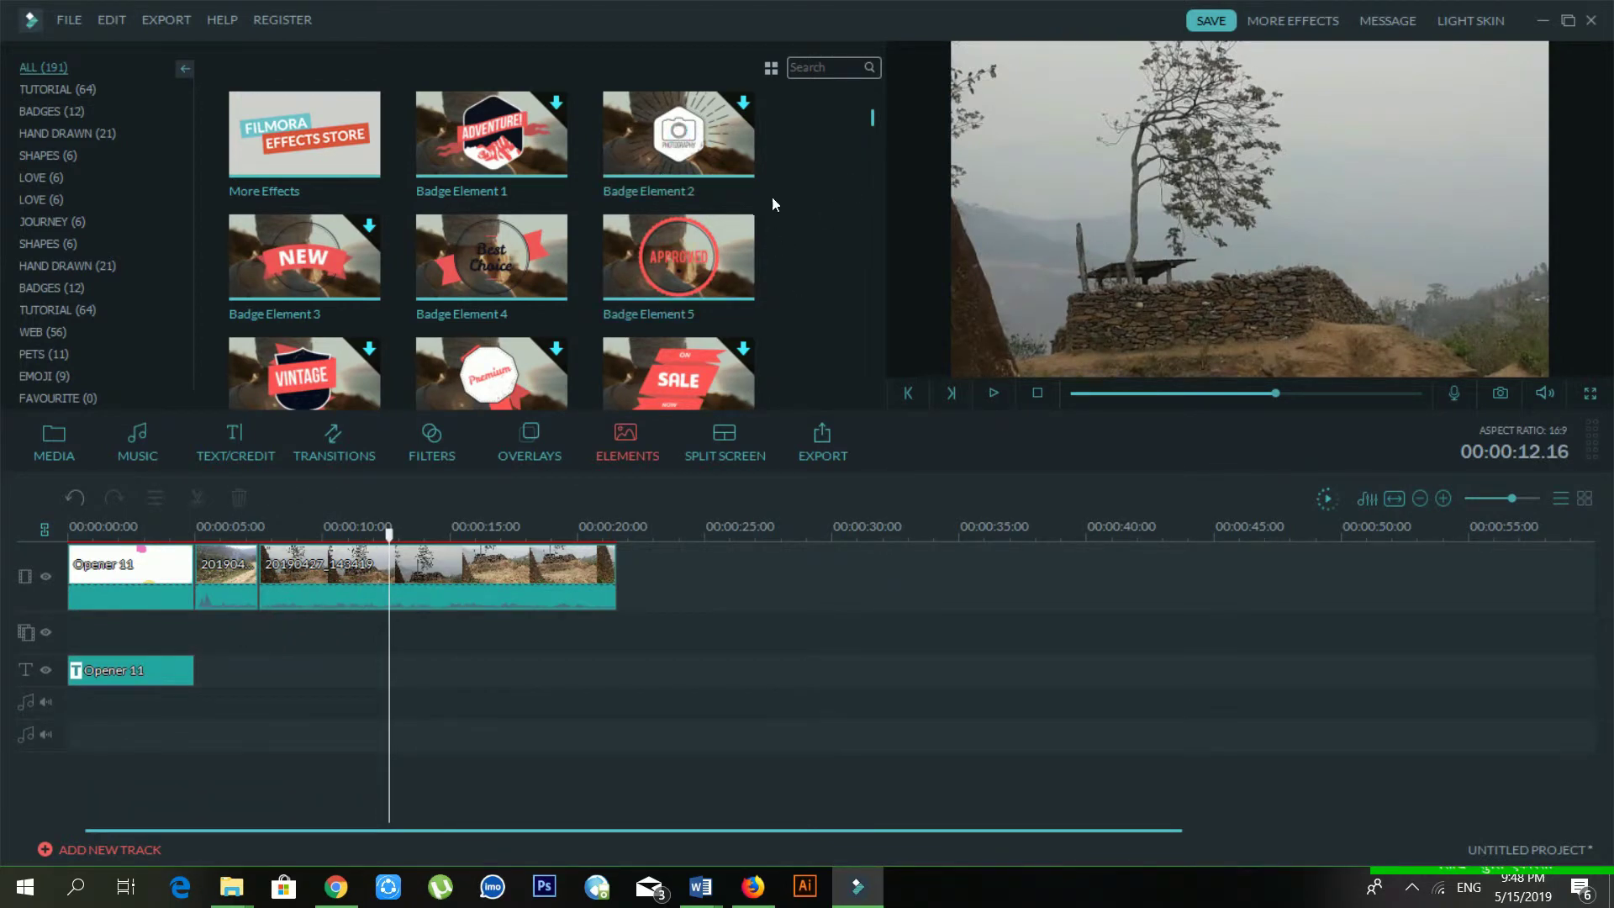
Step: Try Badge Element 5 at the 5-second mark on the picture-in-picture track, preview it, and remove it
{"action": "left_click_drag", "start_coordinate": [720, 254], "coordinate": [188, 639]}
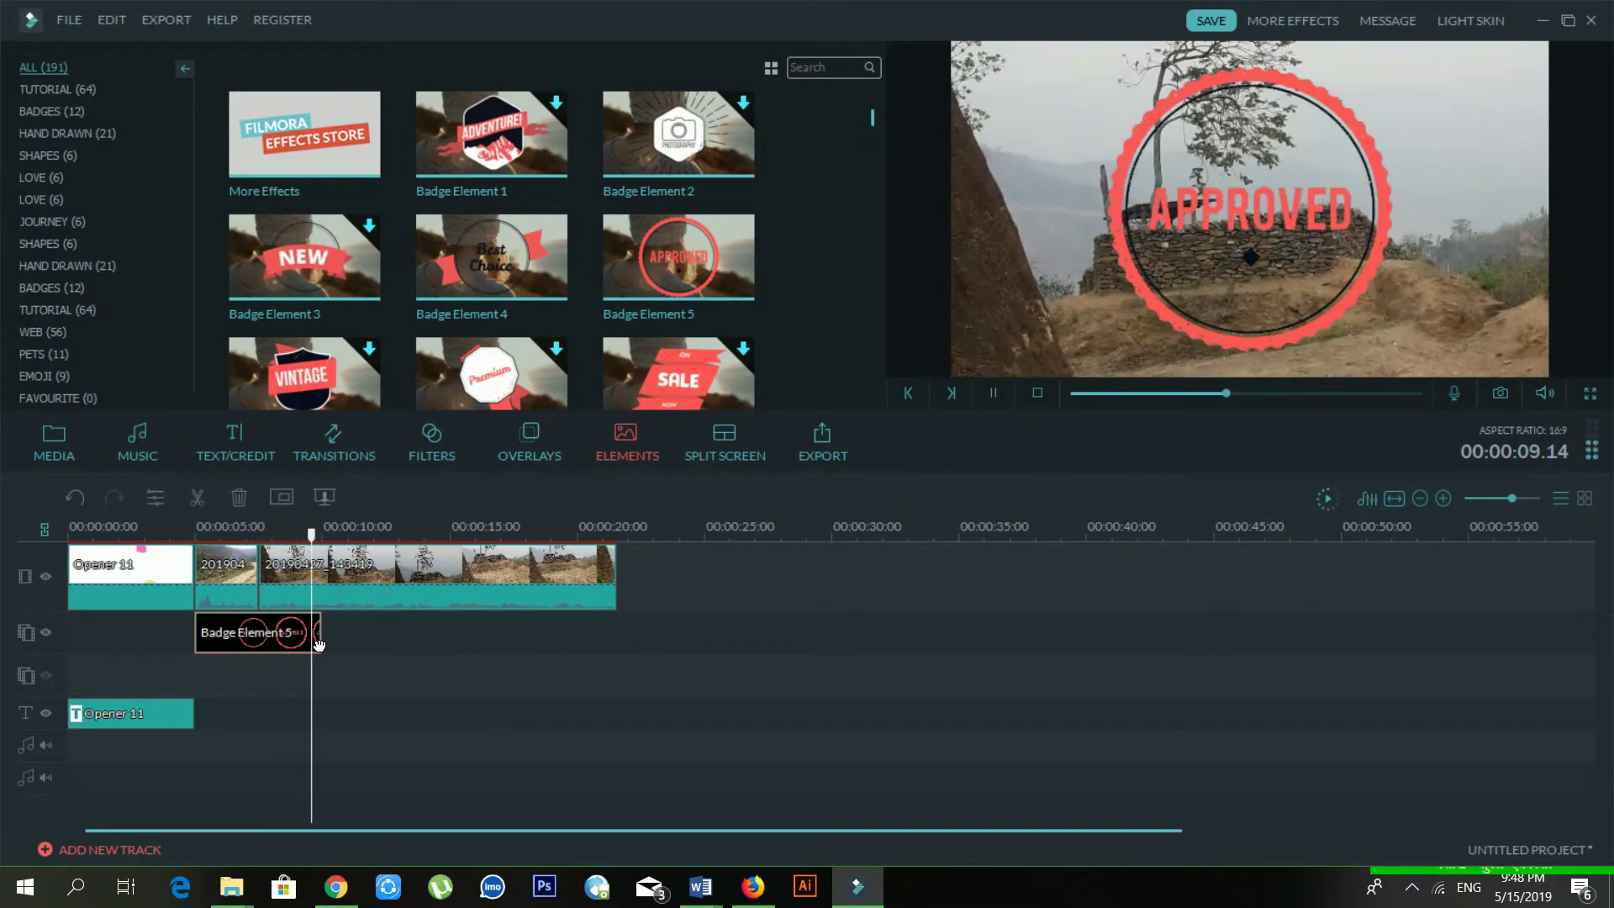
{"action": "key", "text": "space"}
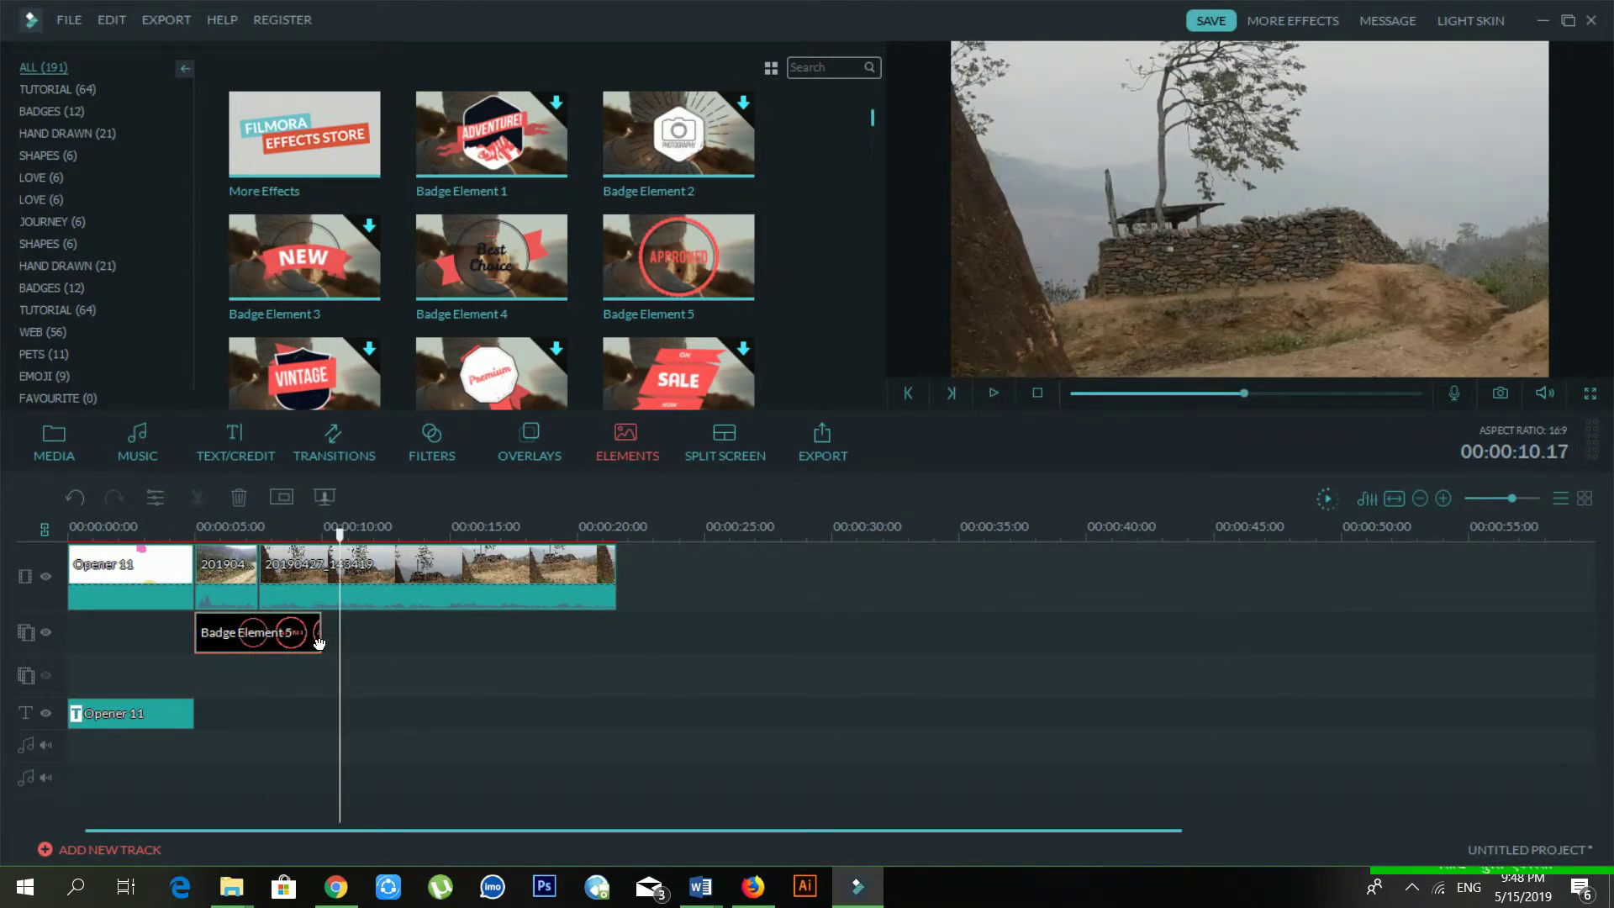
{"action": "key", "text": "Delete"}
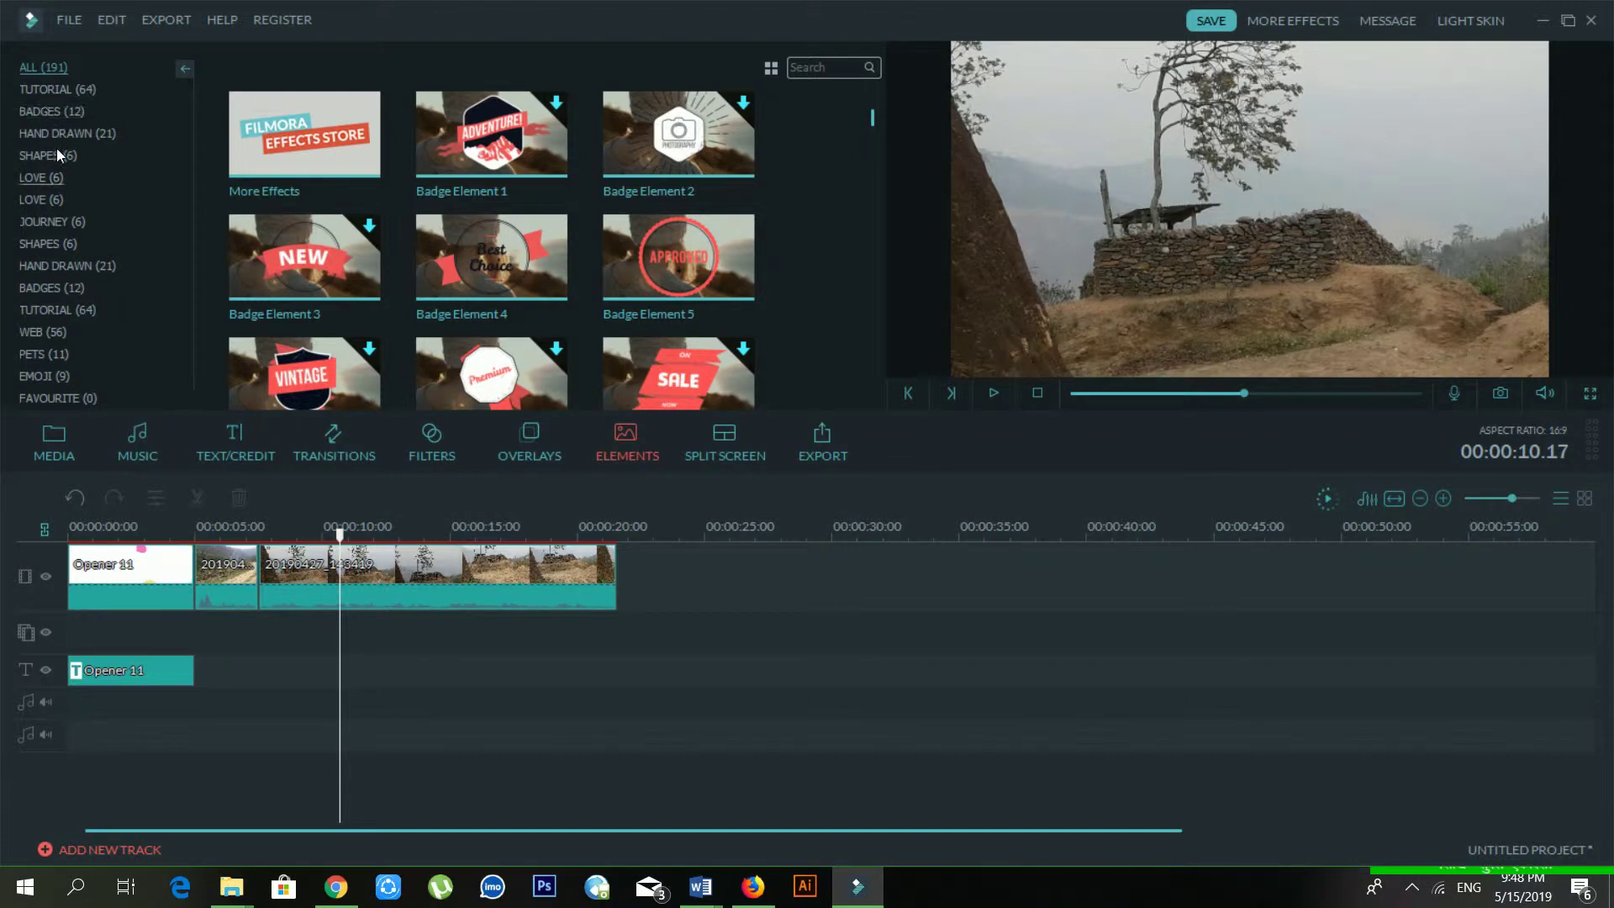
Step: Look through the Tutorial, Badges and Hand Drawn element categories
{"action": "left_click", "coordinate": [54, 92]}
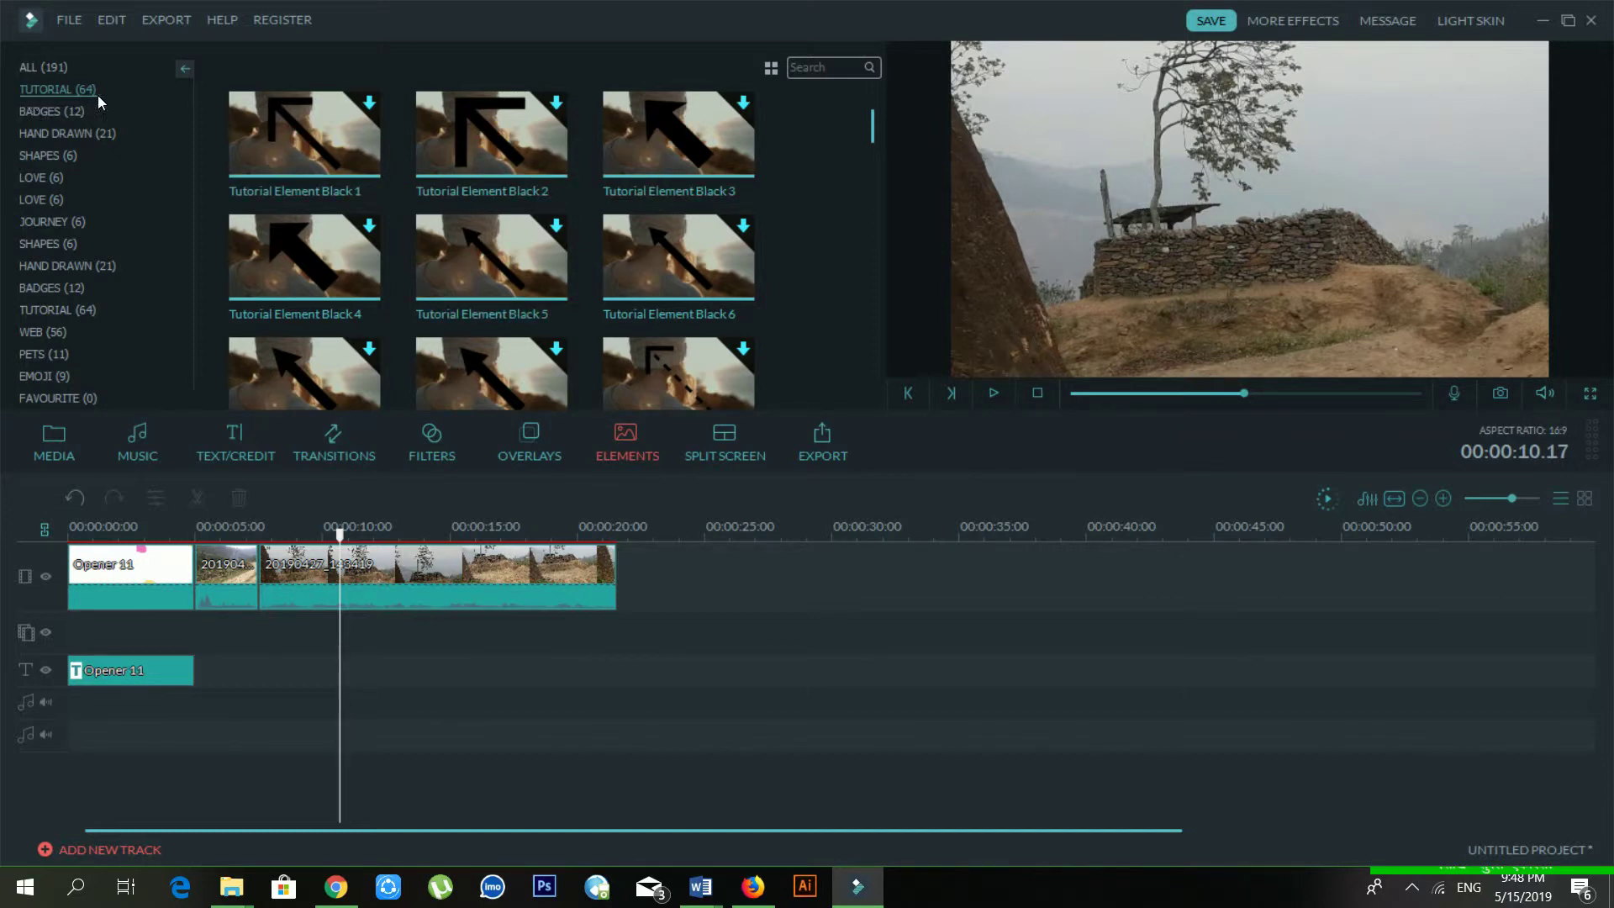
{"action": "left_click", "coordinate": [48, 112]}
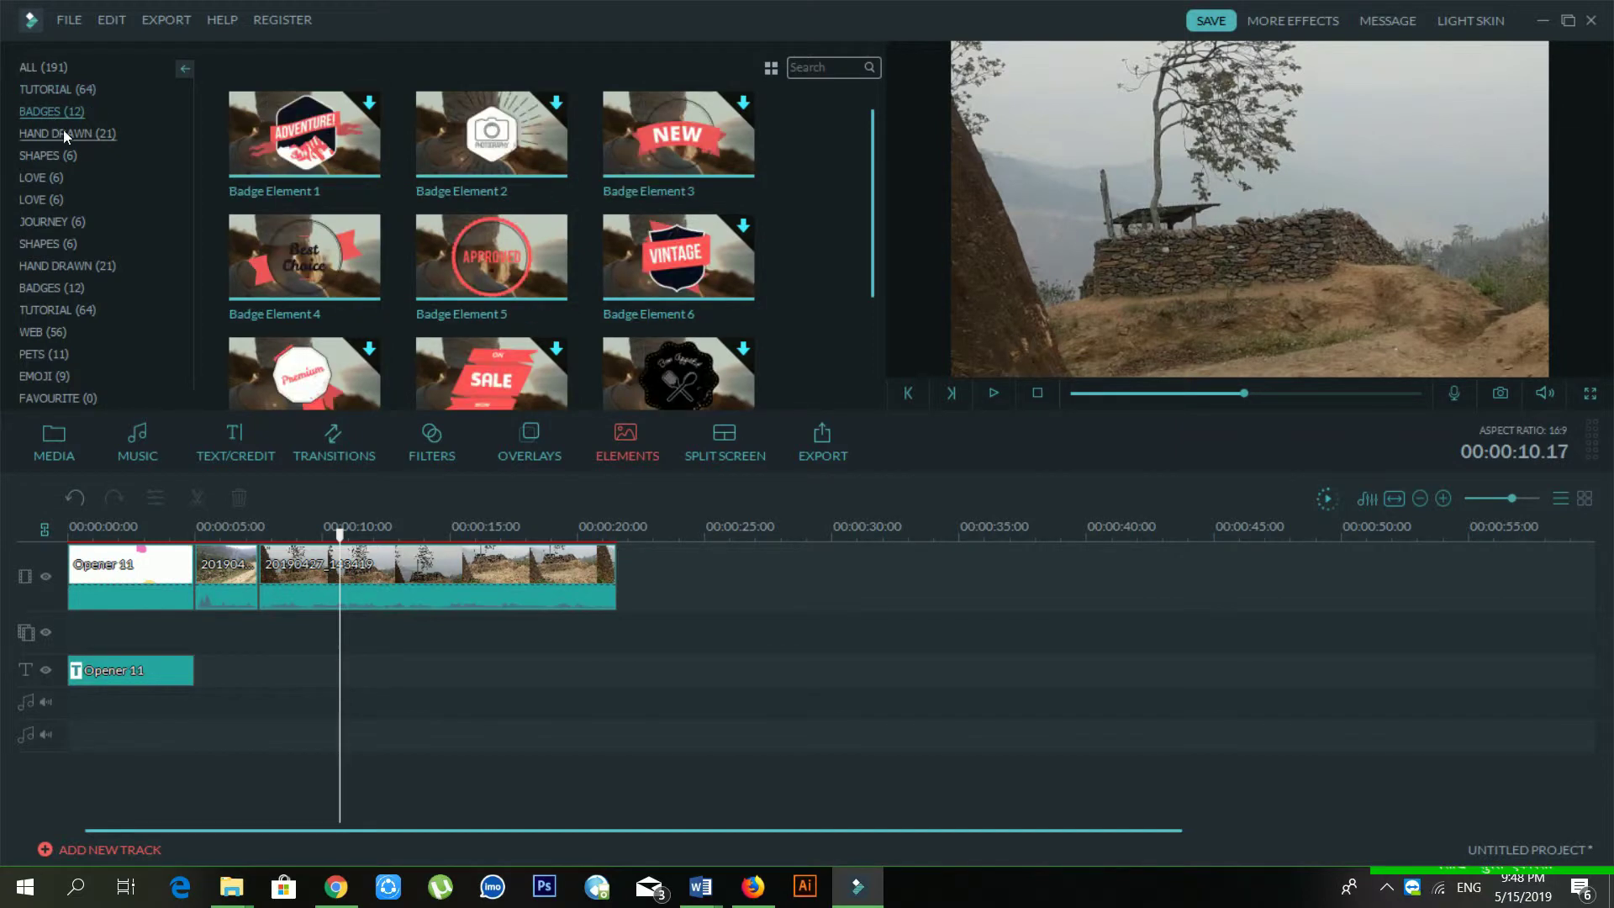
{"action": "left_click", "coordinate": [55, 135]}
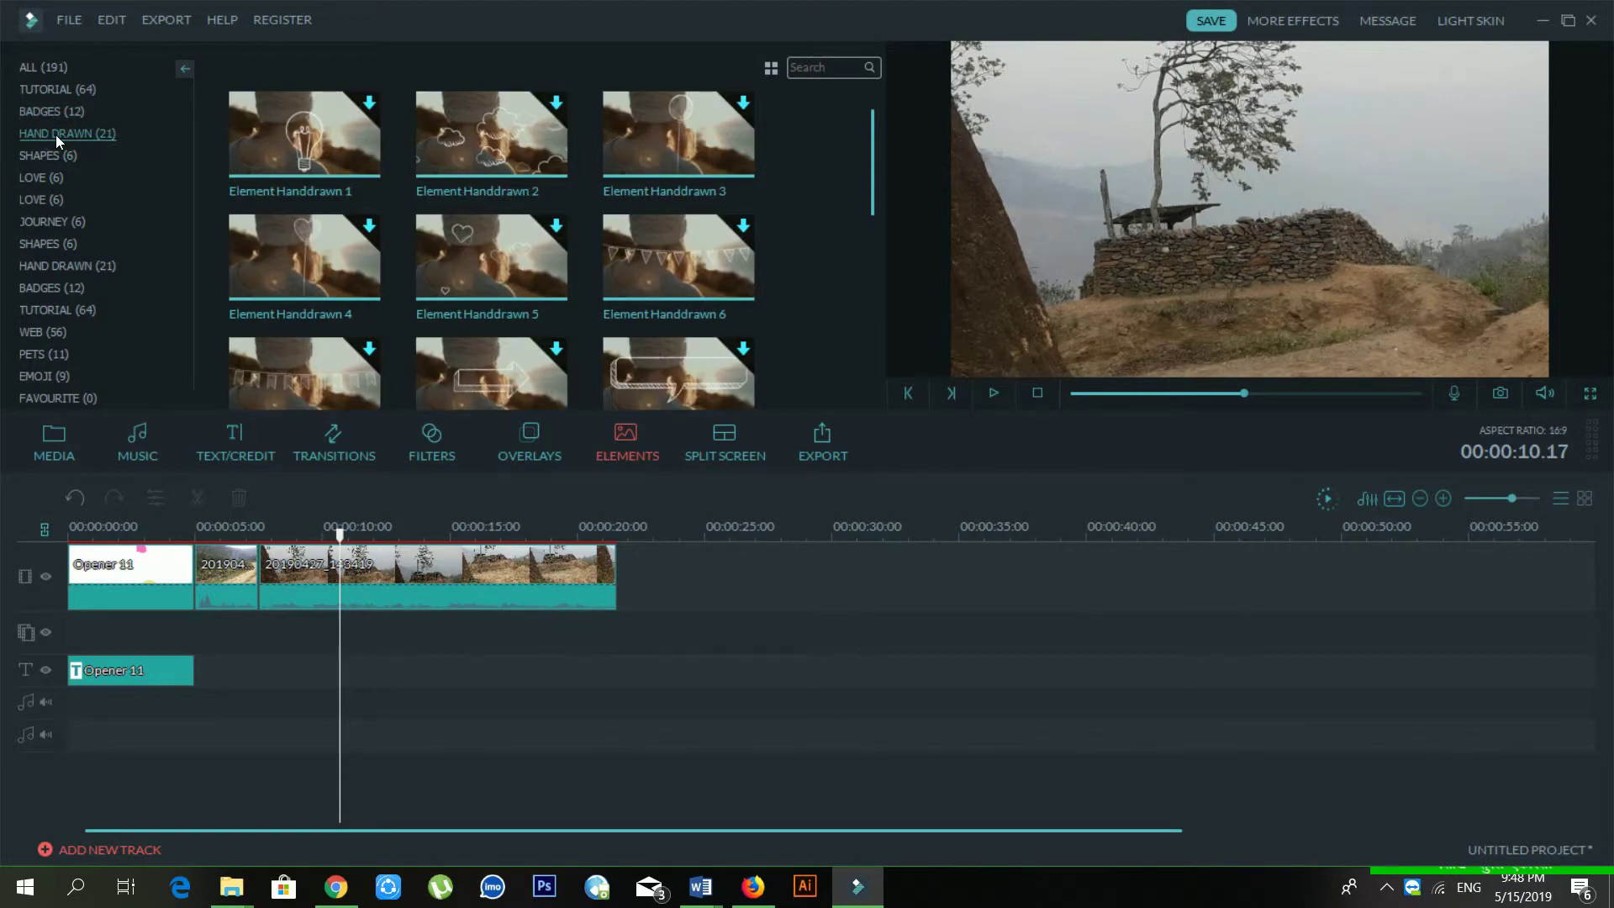
Step: Place Element Love 3 from the Love category at the 5-second mark under the first video clip and preview it
{"action": "left_click", "coordinate": [54, 167]}
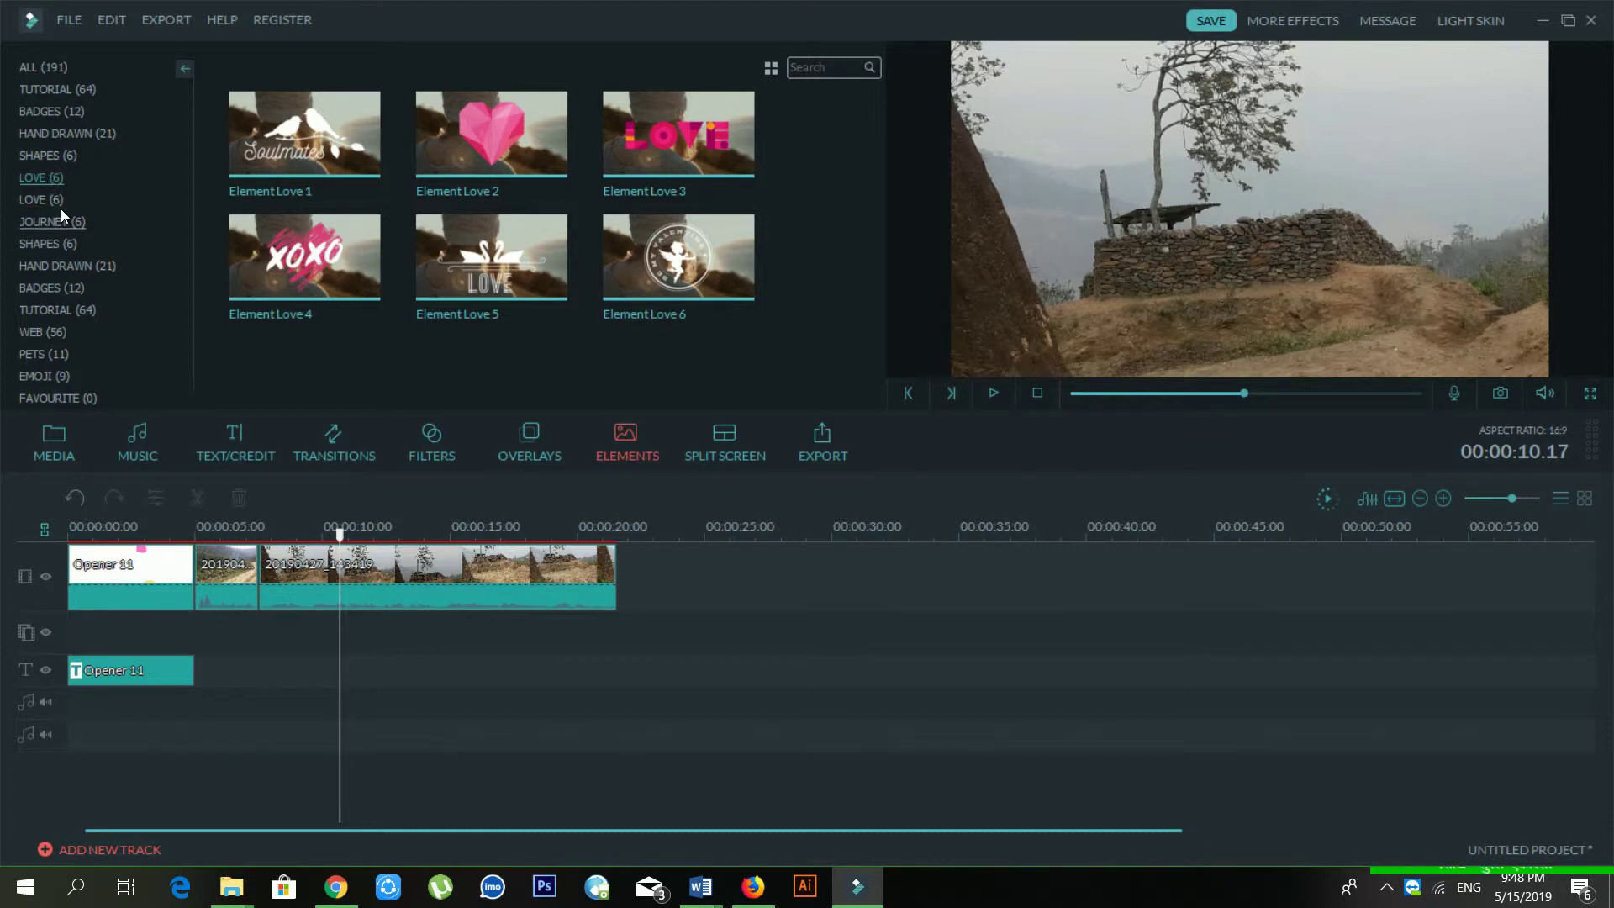
{"action": "left_click", "coordinate": [624, 158]}
{"action": "left_click_drag", "start_coordinate": [624, 156], "coordinate": [198, 638]}
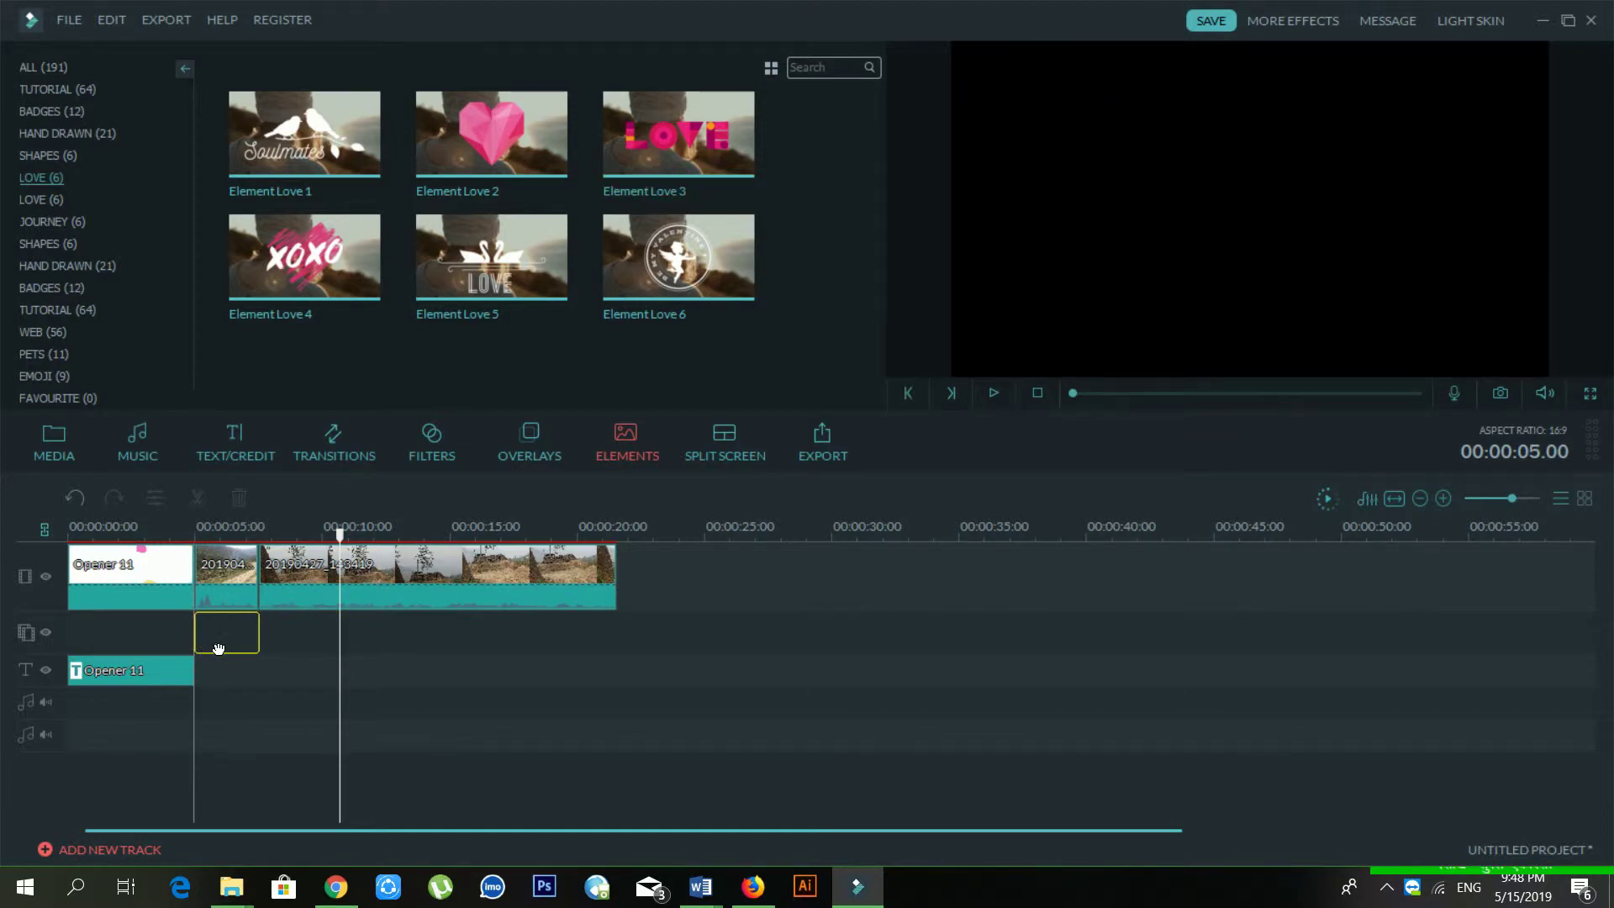
{"action": "key", "text": "space"}
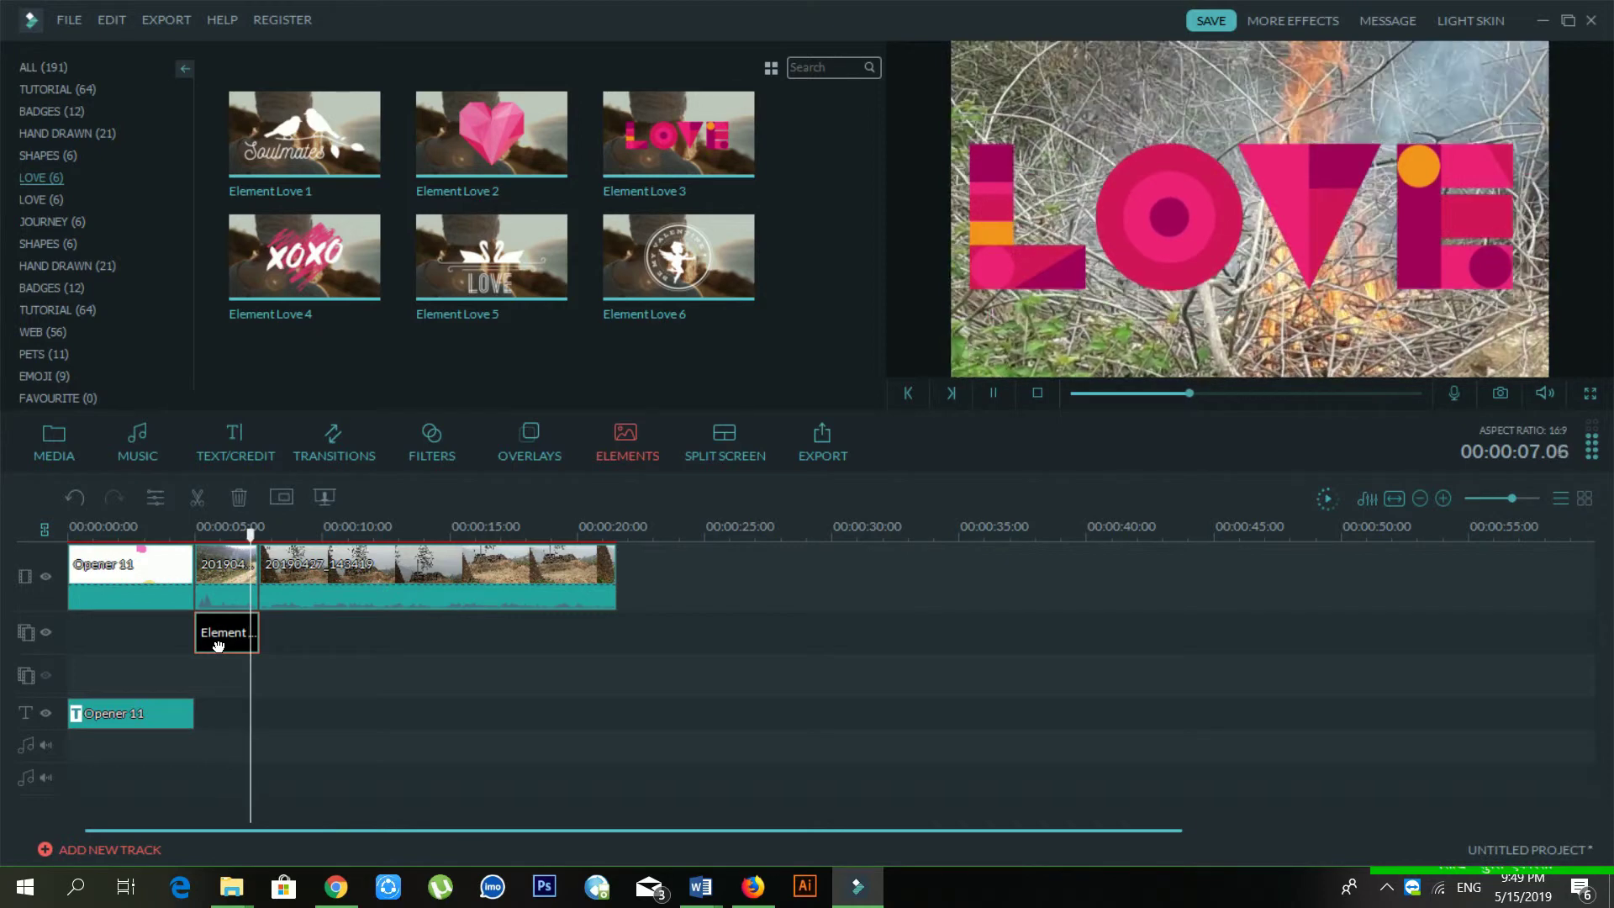
{"action": "key", "text": "space"}
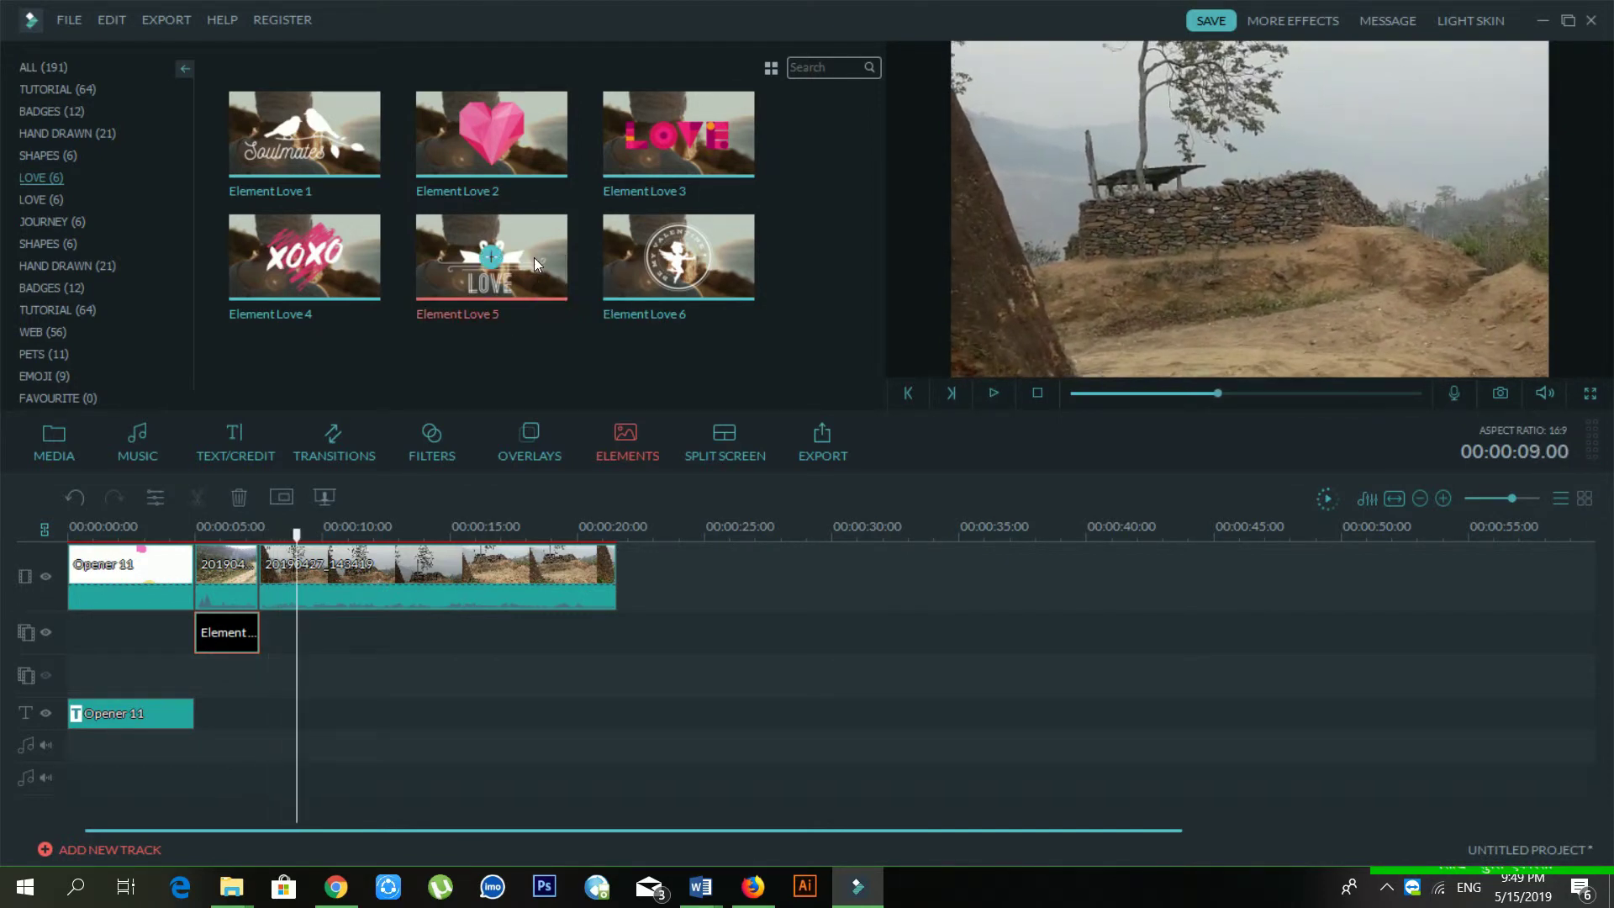
Step: Try Element Love 5 shortly after the 10-second mark on the same track as Element Love 3, preview it, and remove it
{"action": "left_click_drag", "start_coordinate": [533, 257], "coordinate": [341, 638]}
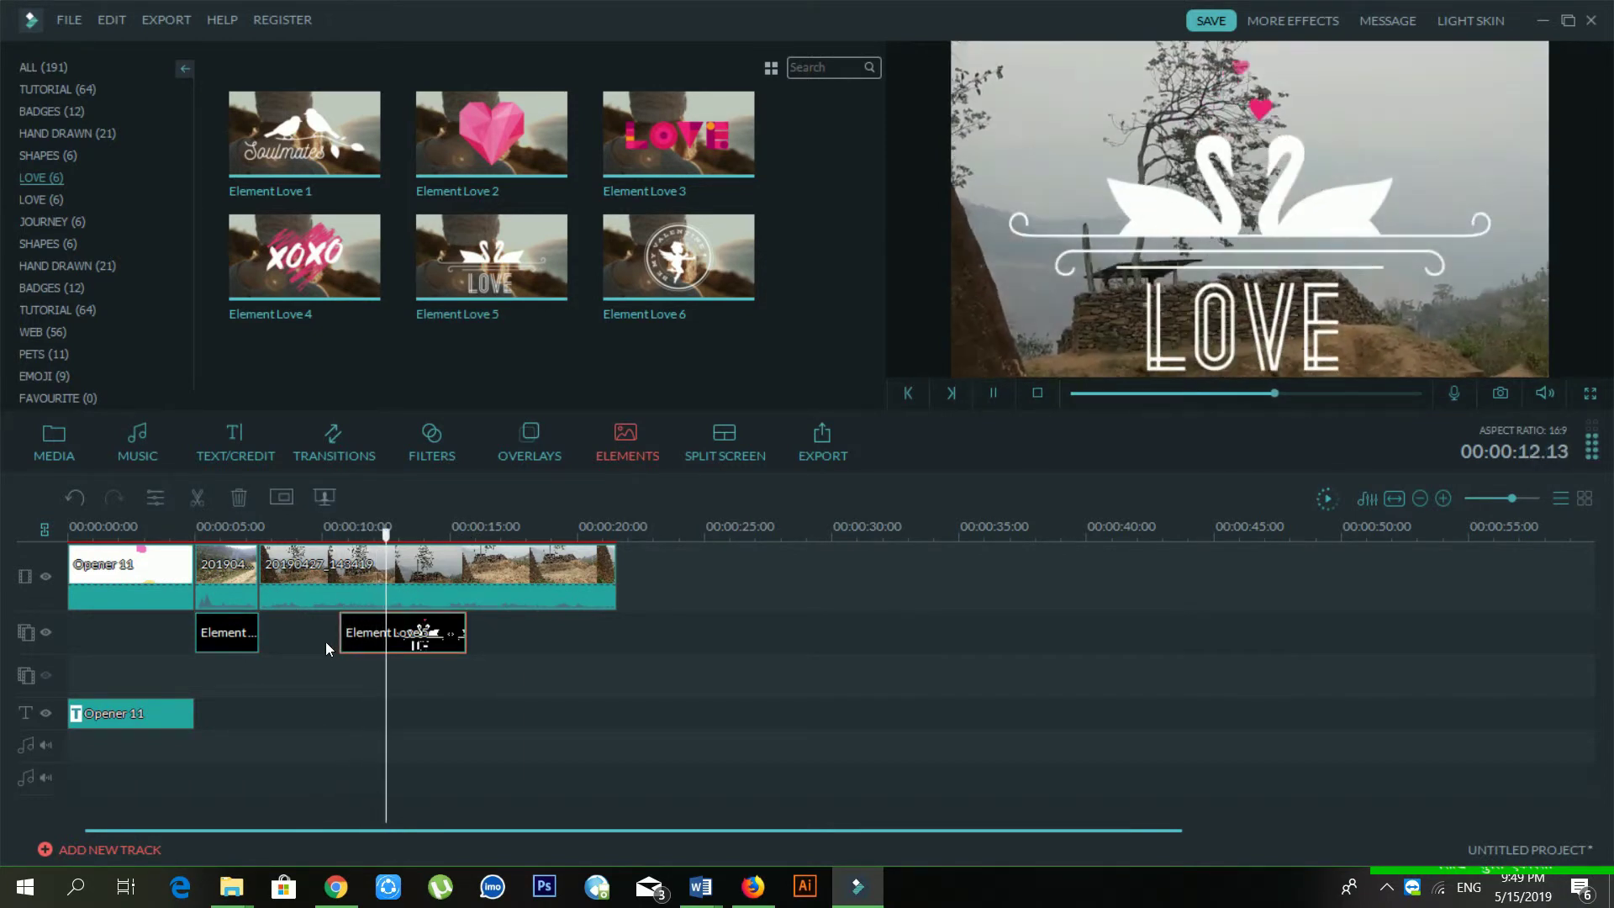
{"action": "key", "text": "space"}
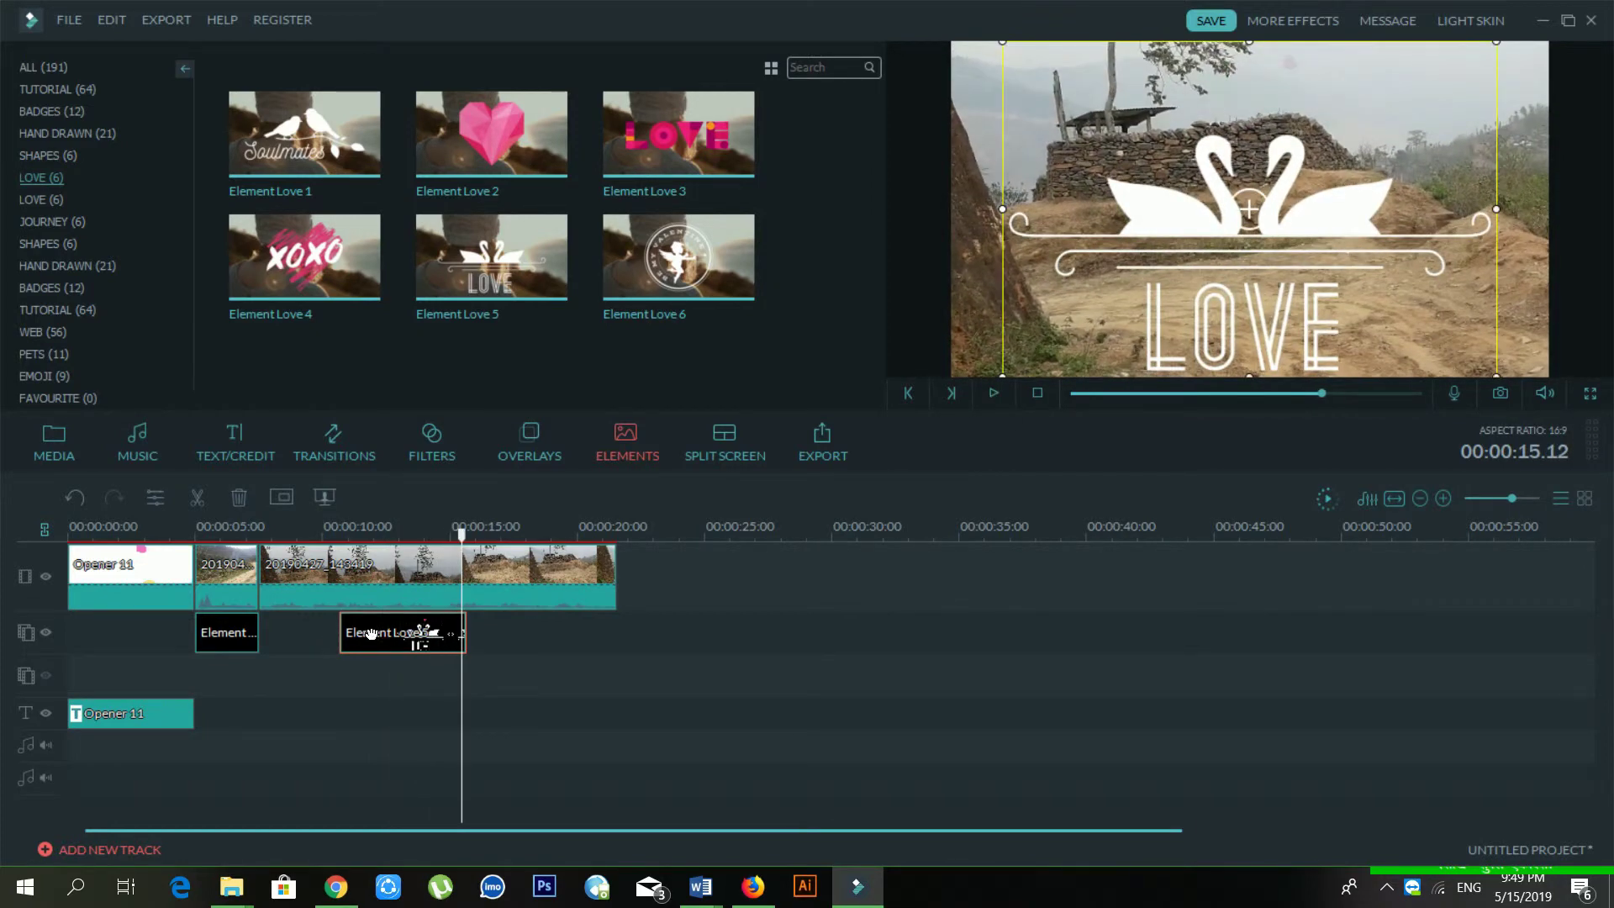
{"action": "key", "text": "Delete"}
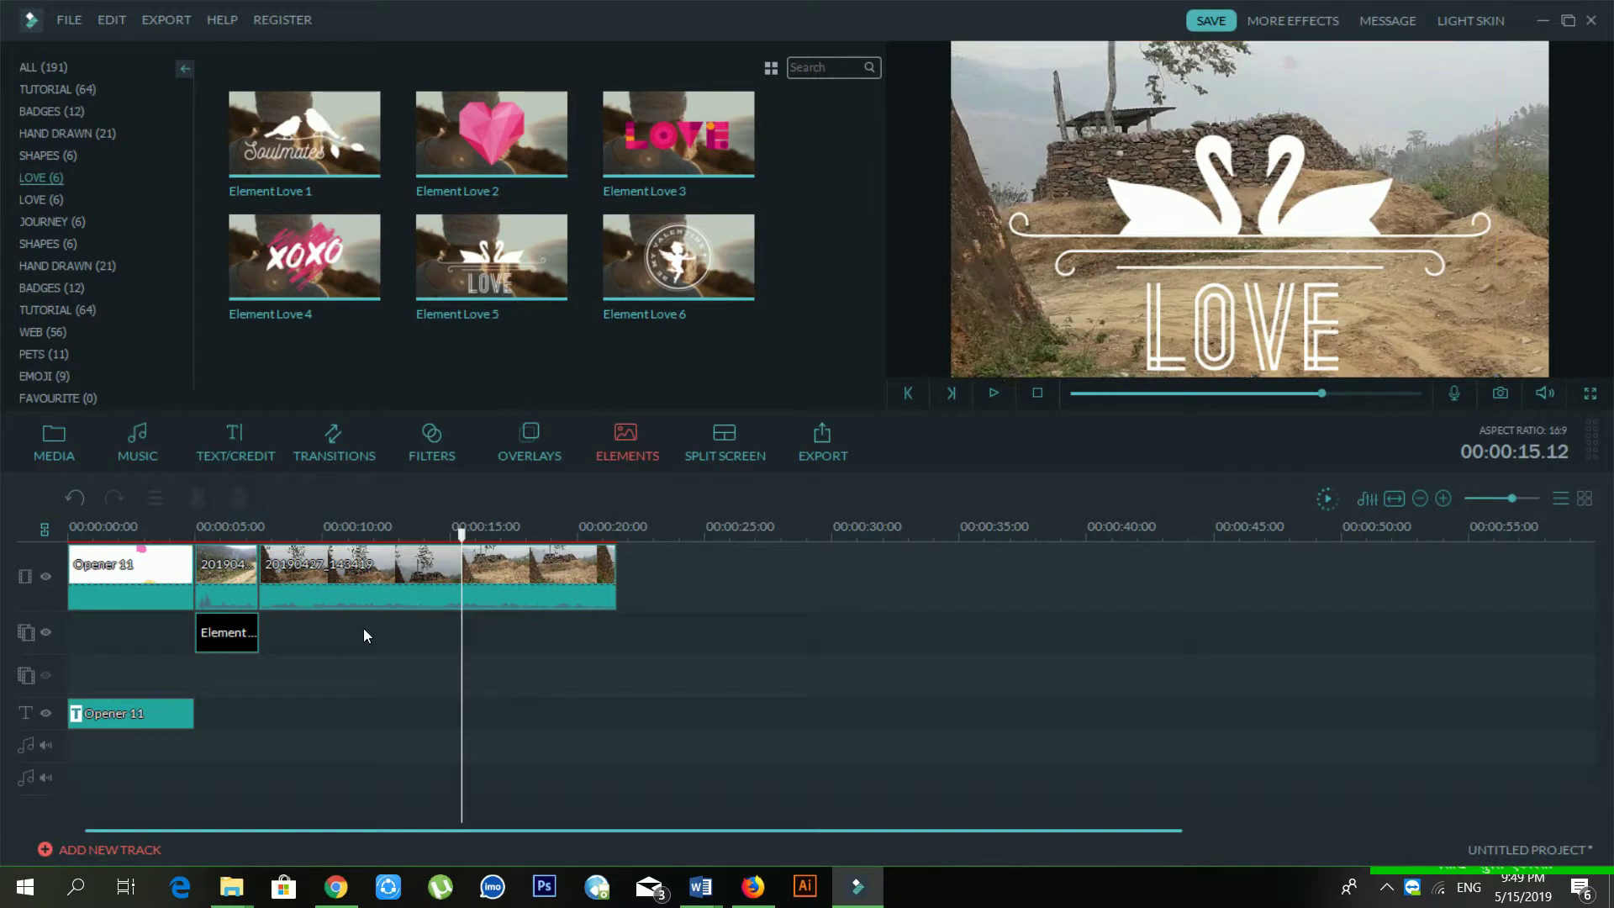
Step: Play the last clip from about the 12-second mark, and look through the Journey, Shapes, Tutorial and Badges element categories
{"action": "left_click", "coordinate": [391, 531]}
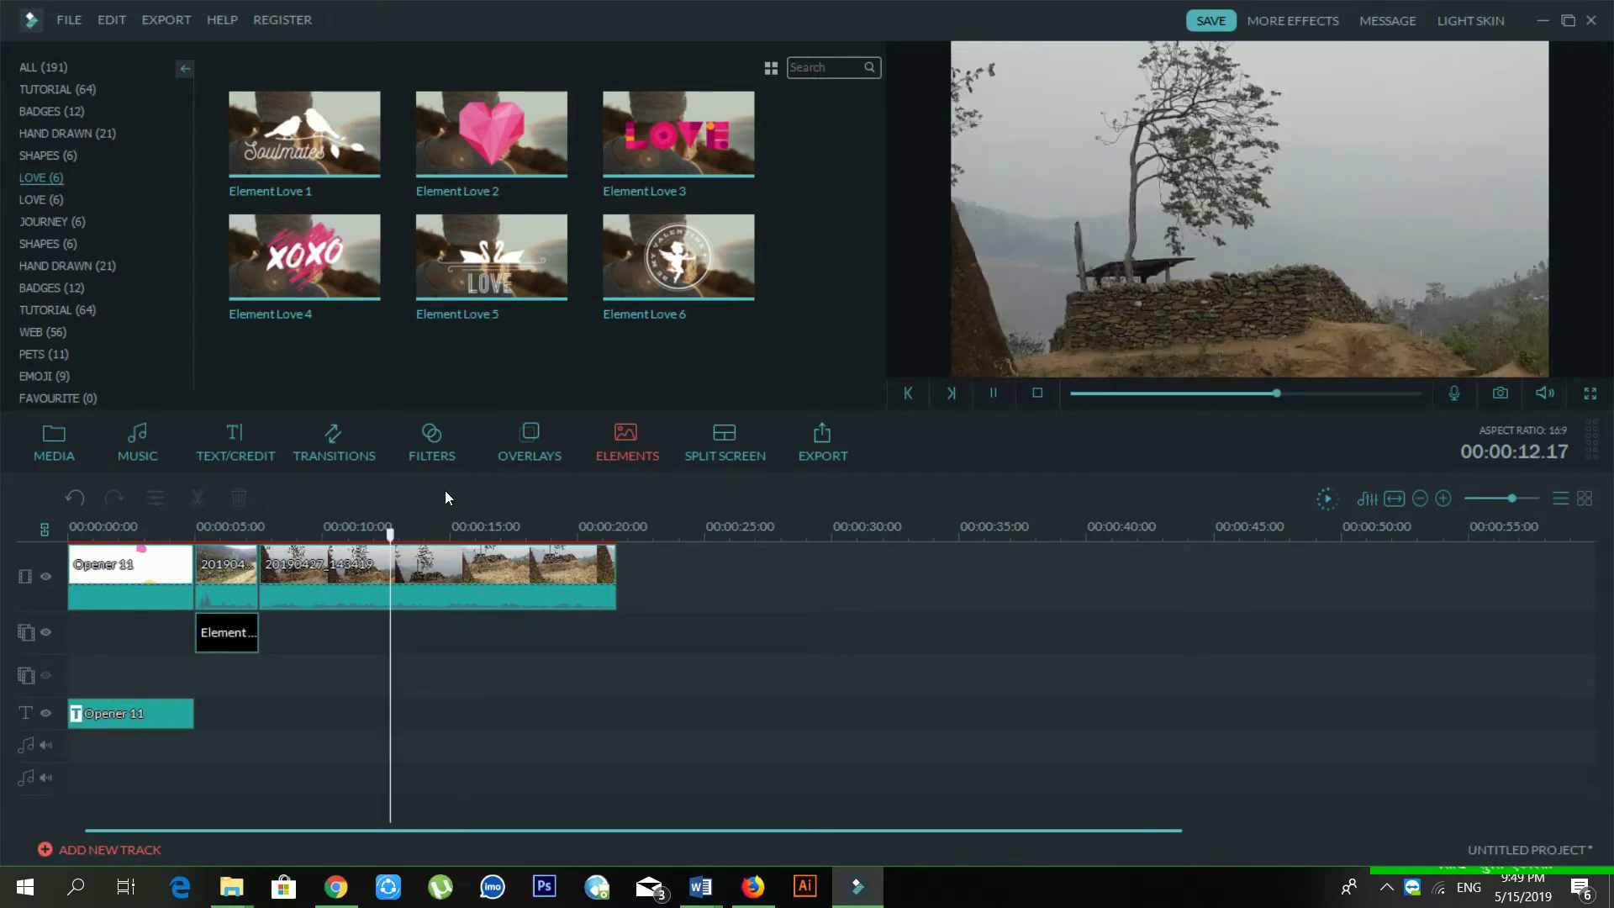
{"action": "key", "text": "space"}
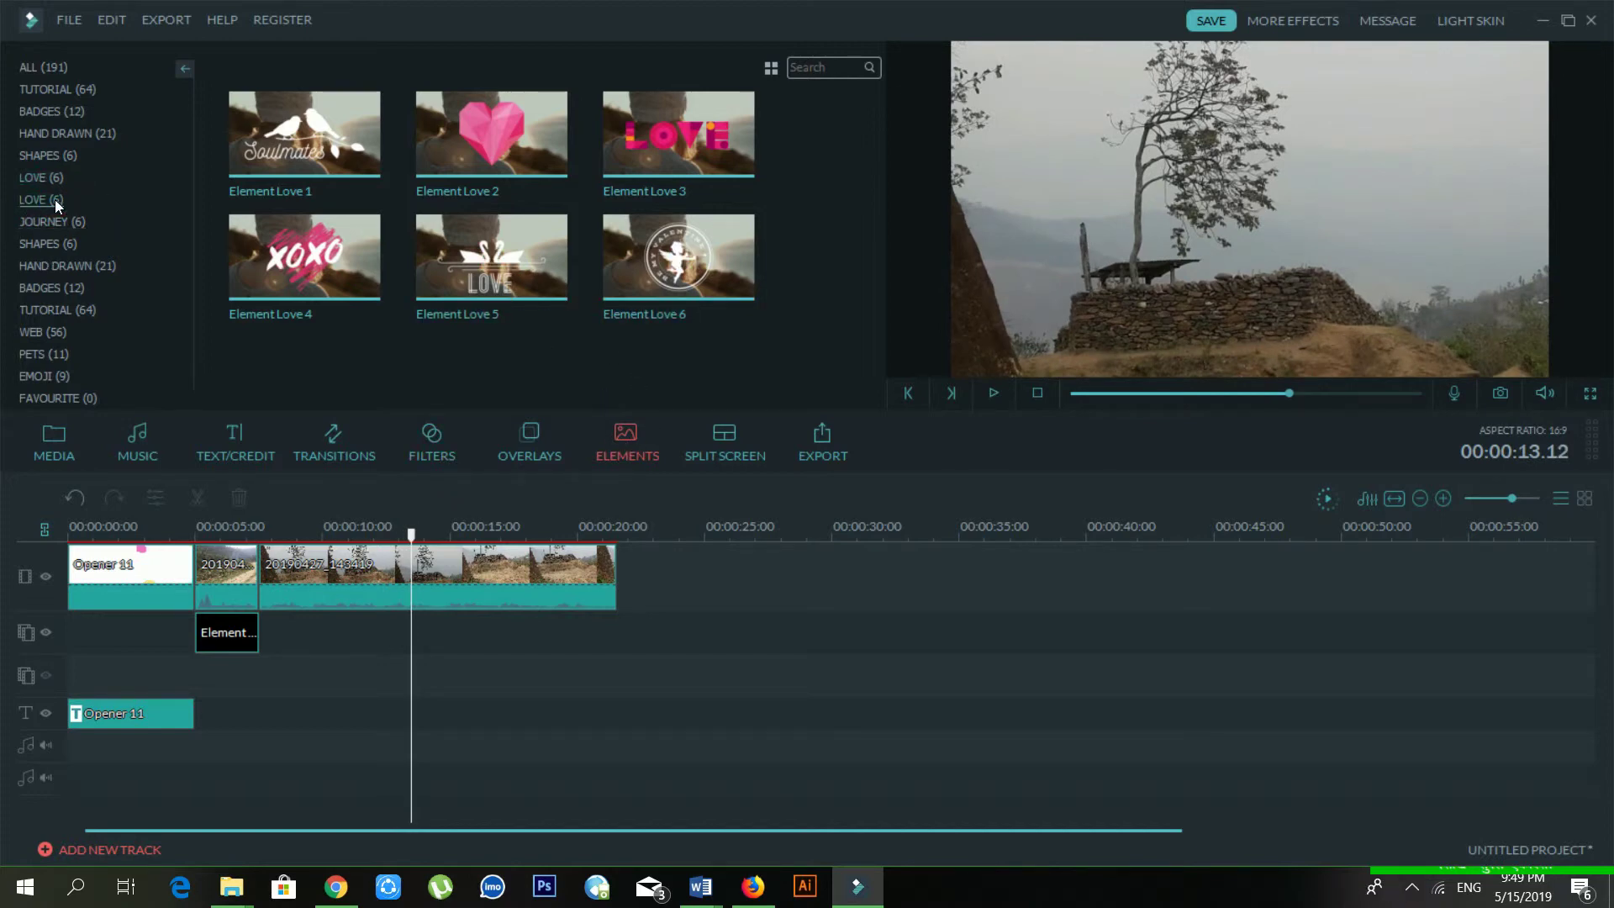
{"action": "left_click", "coordinate": [54, 228]}
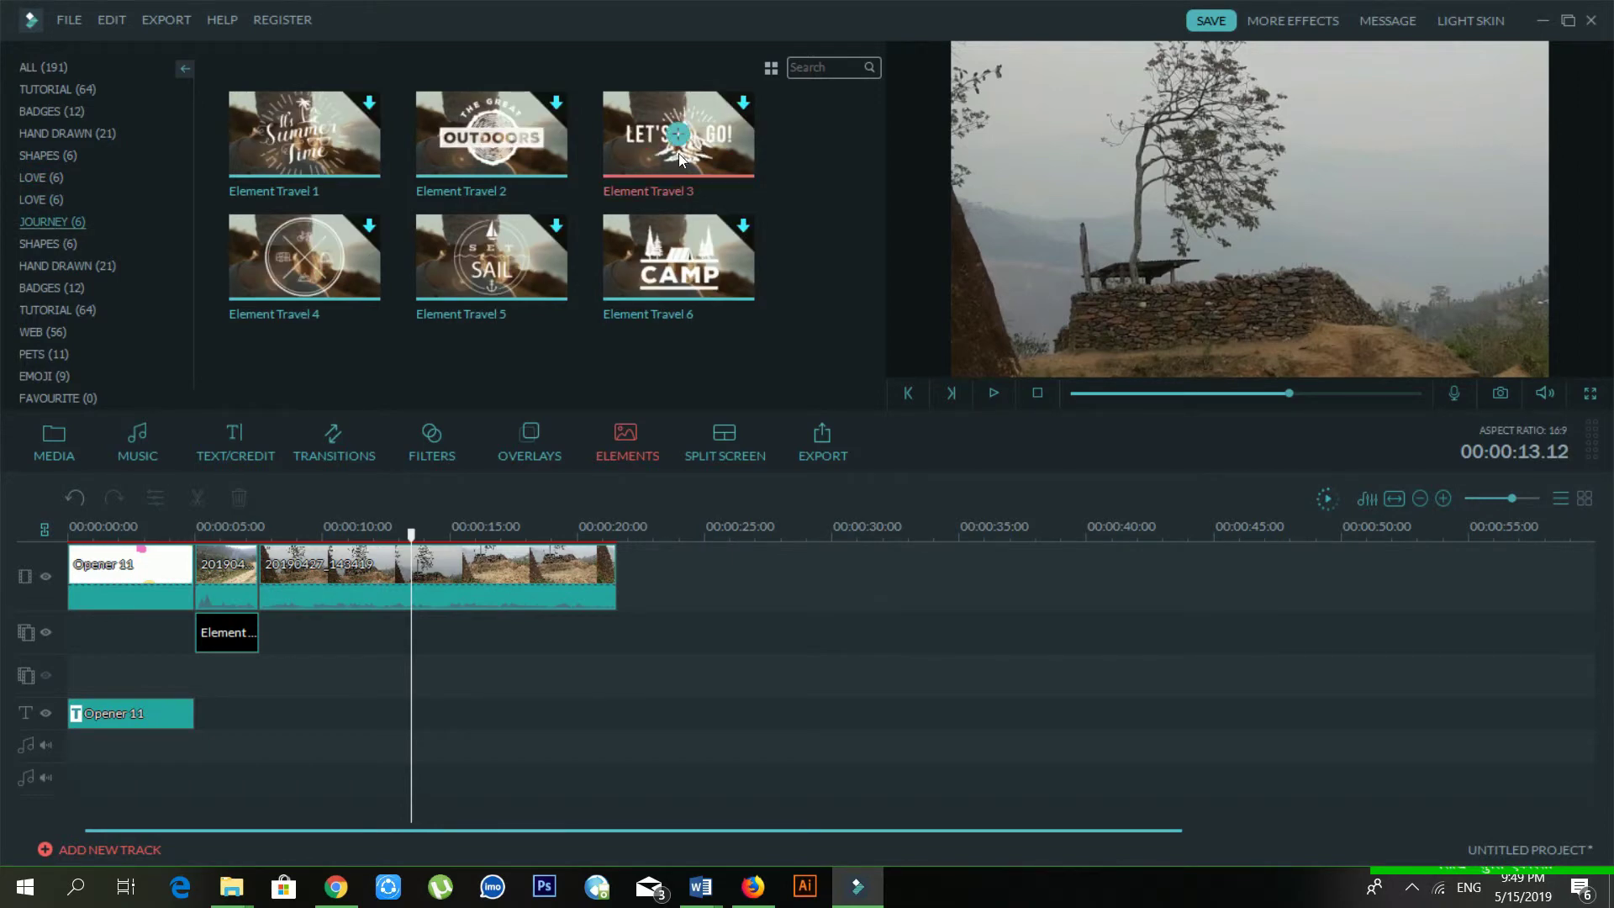
{"action": "left_click", "coordinate": [69, 247]}
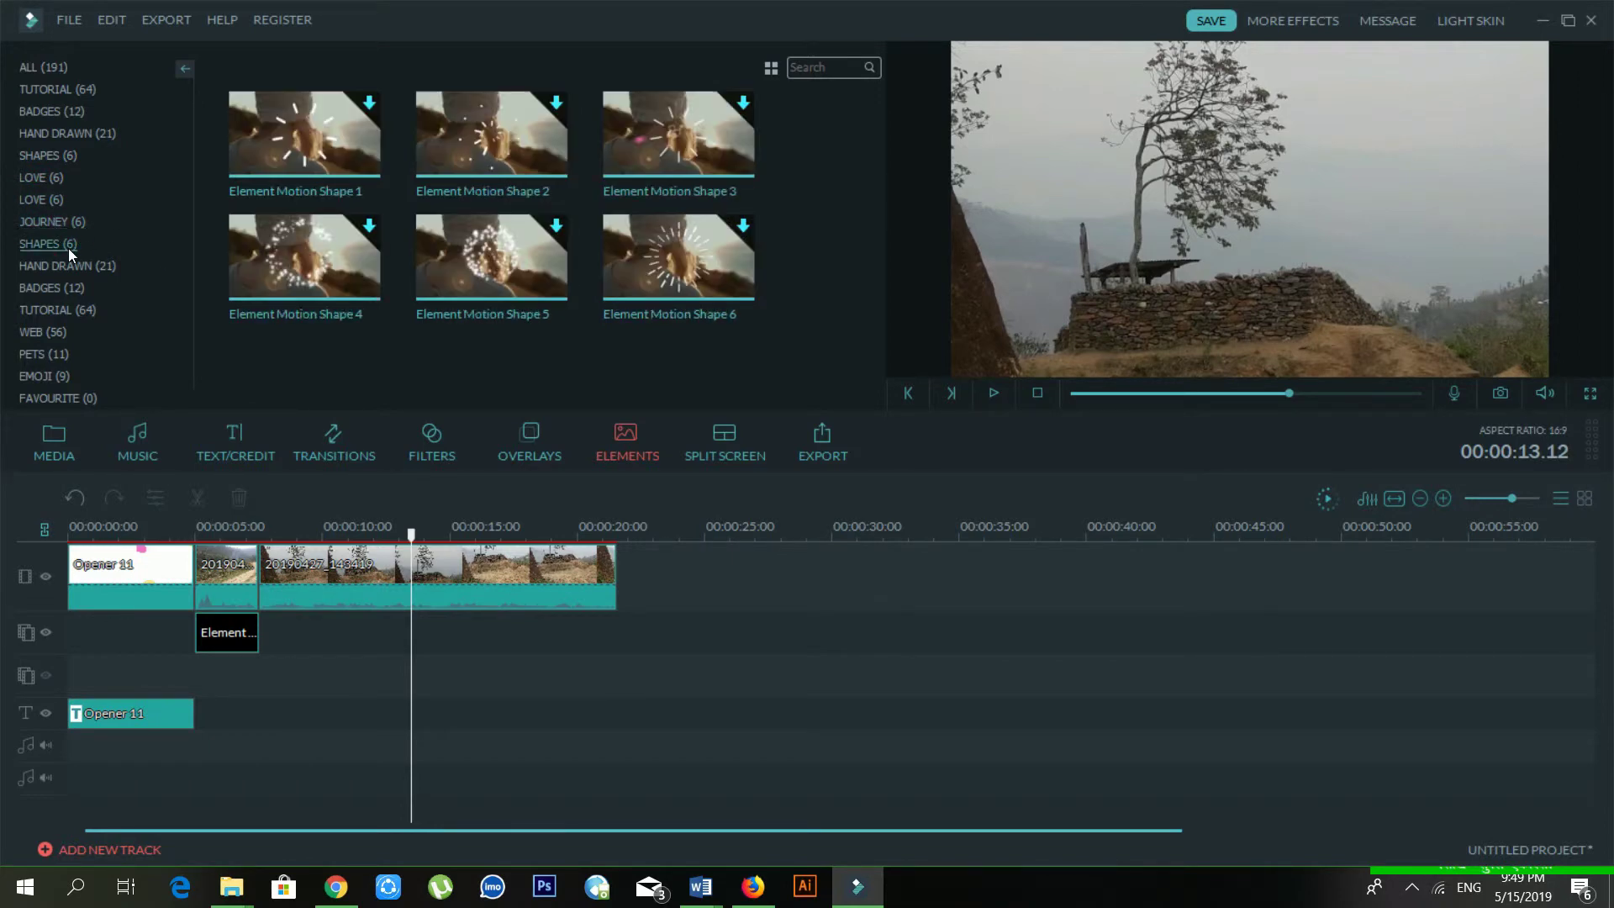
{"action": "left_click", "coordinate": [59, 308]}
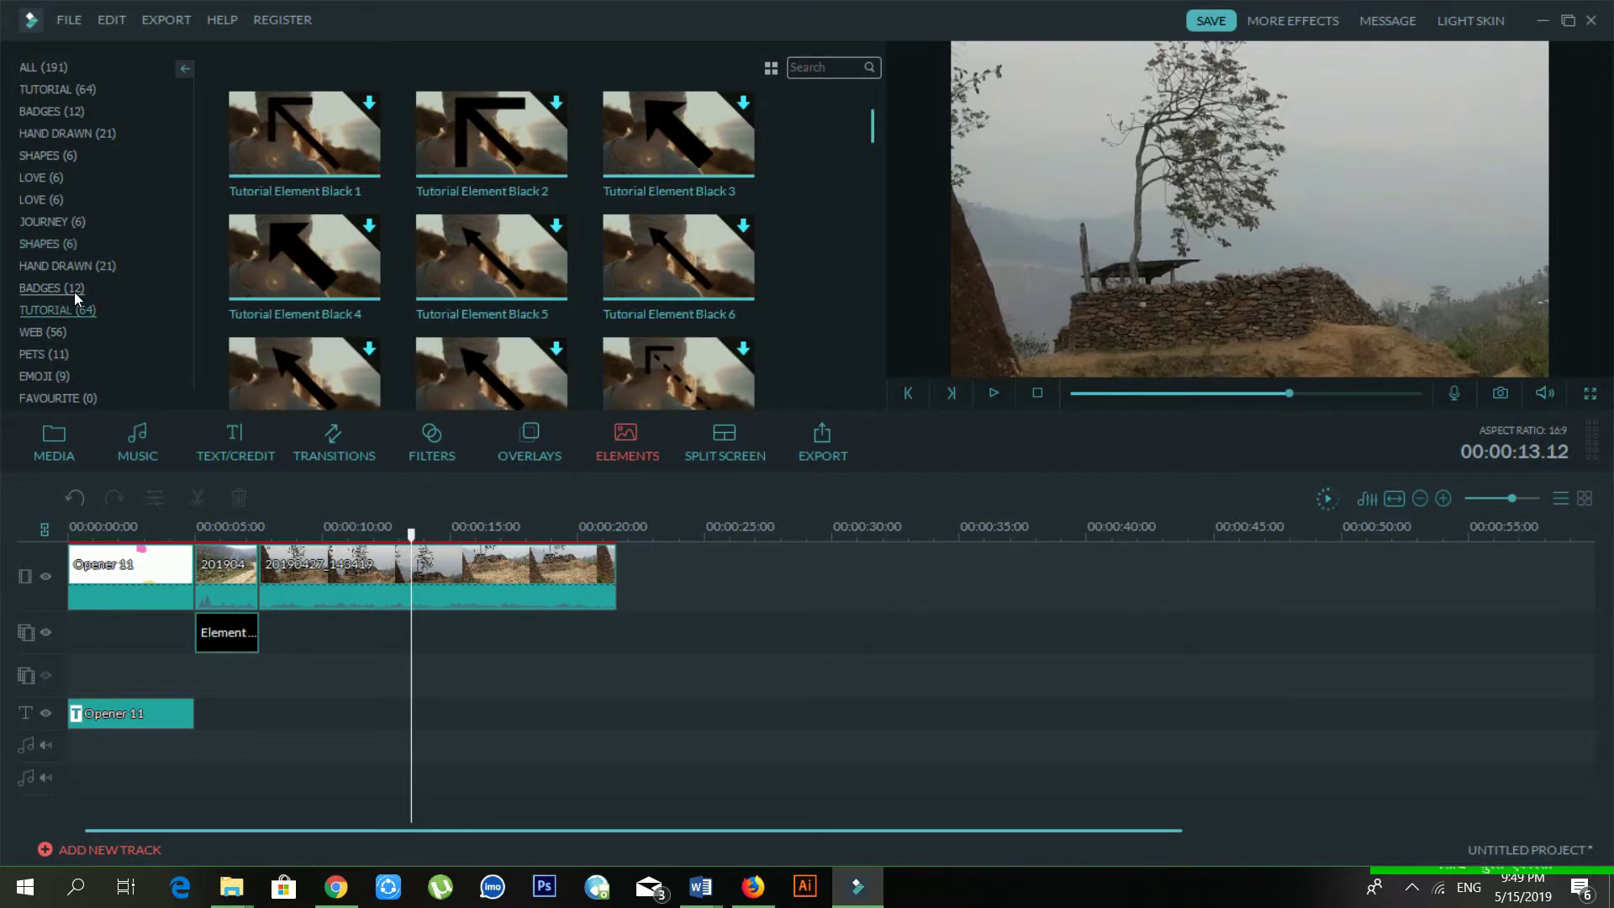
{"action": "left_click", "coordinate": [74, 289]}
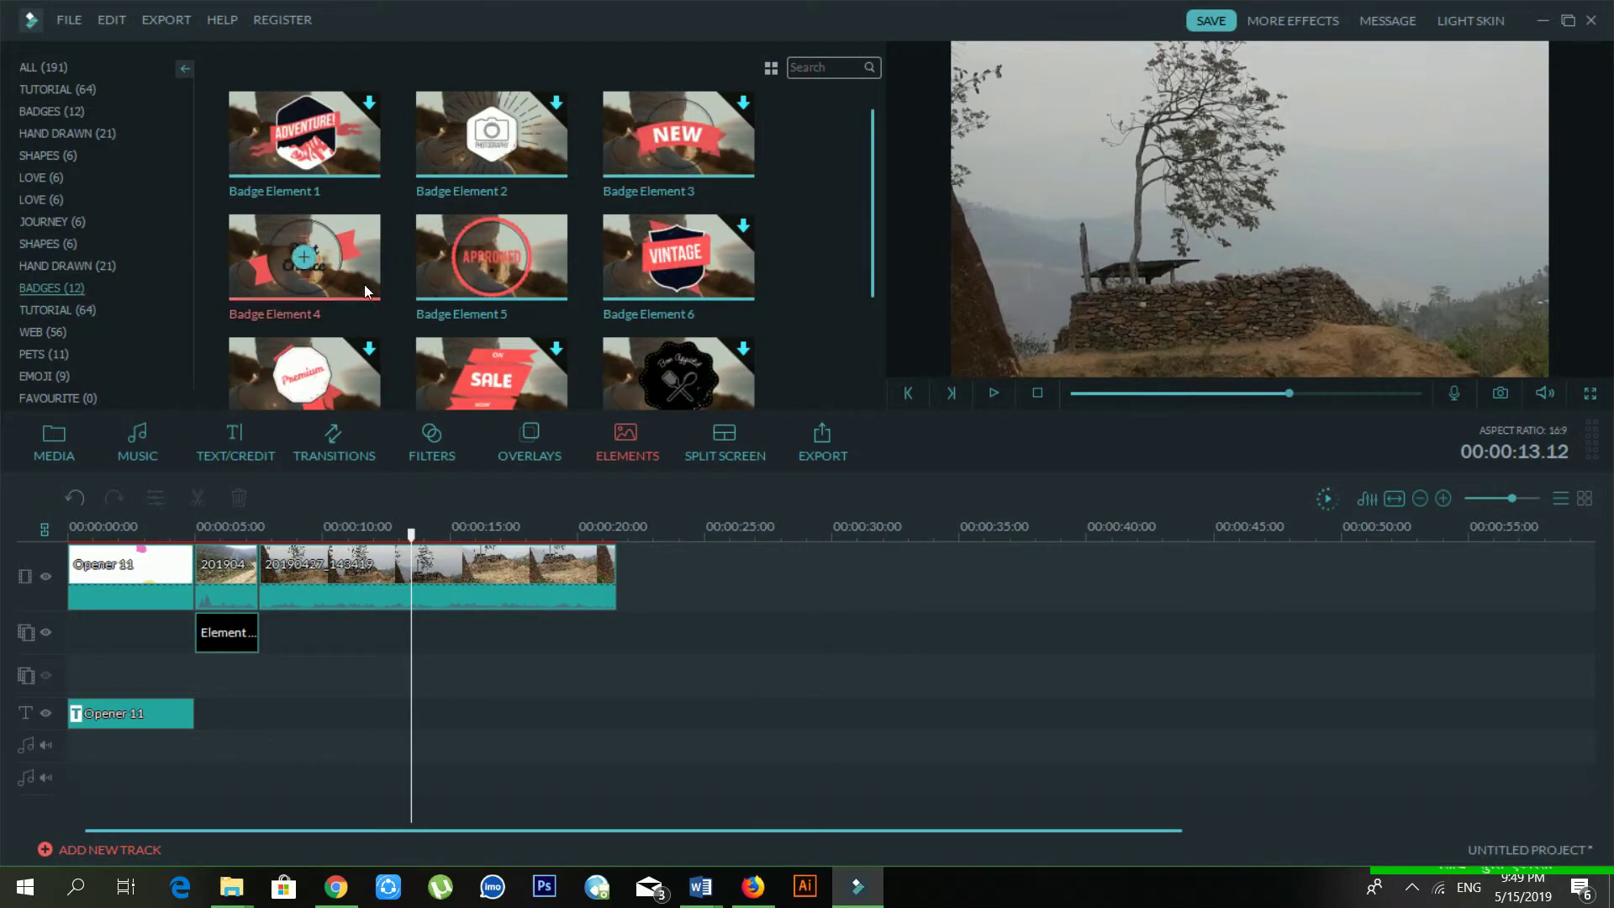
{"action": "scroll", "coordinate": [687, 291], "scroll_direction": "down", "scroll_amount": 3}
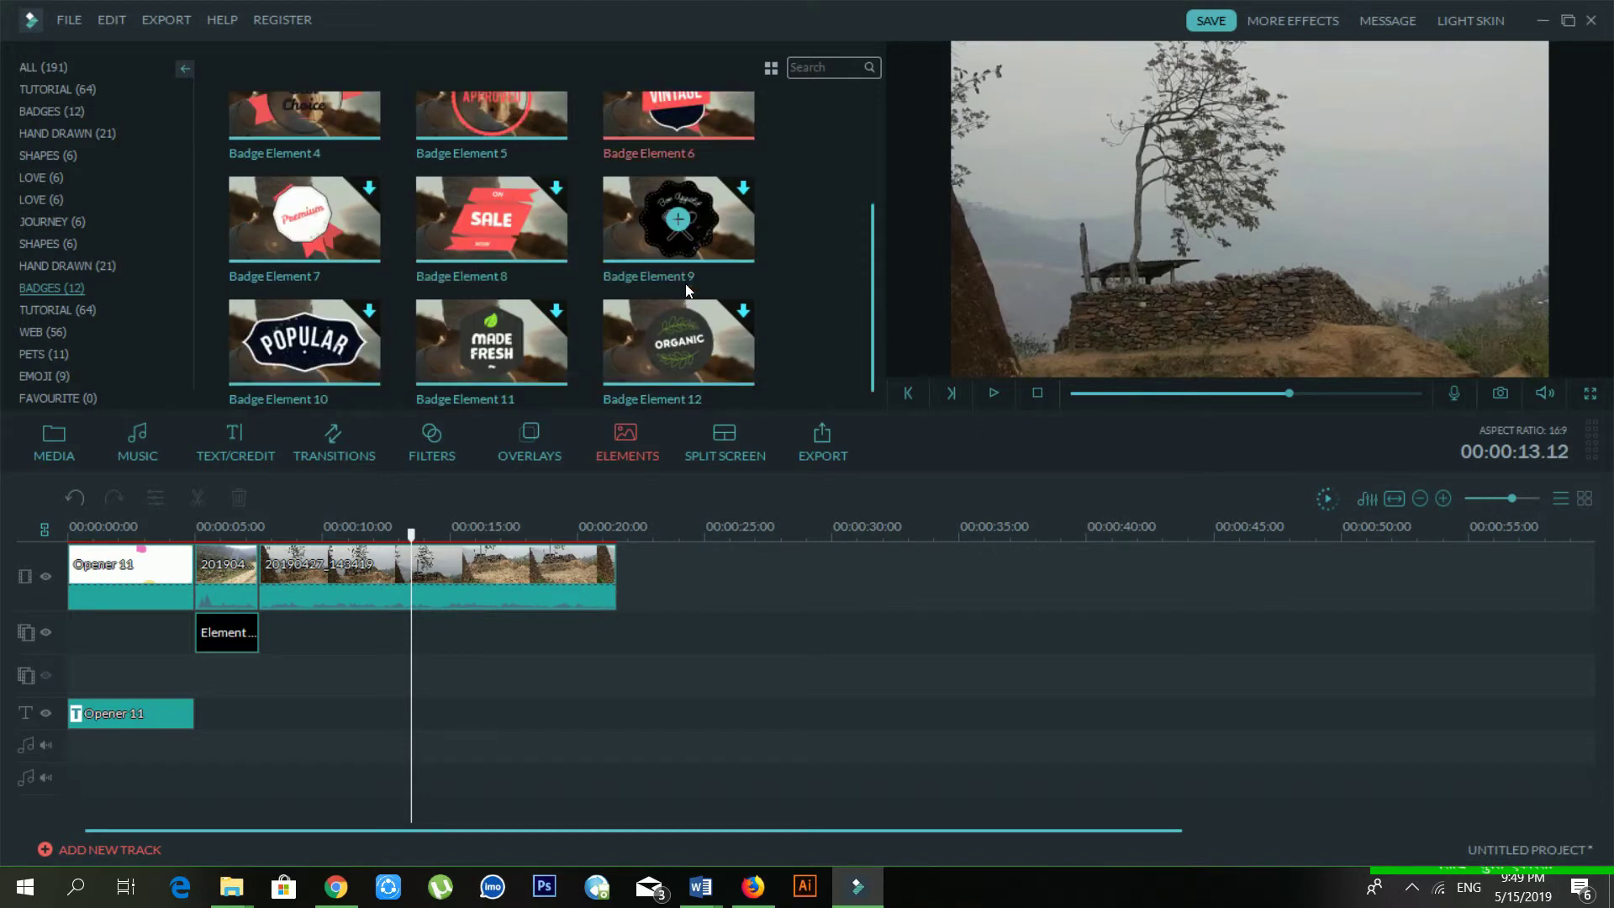
{"action": "scroll", "coordinate": [688, 291], "scroll_direction": "up", "scroll_amount": 3}
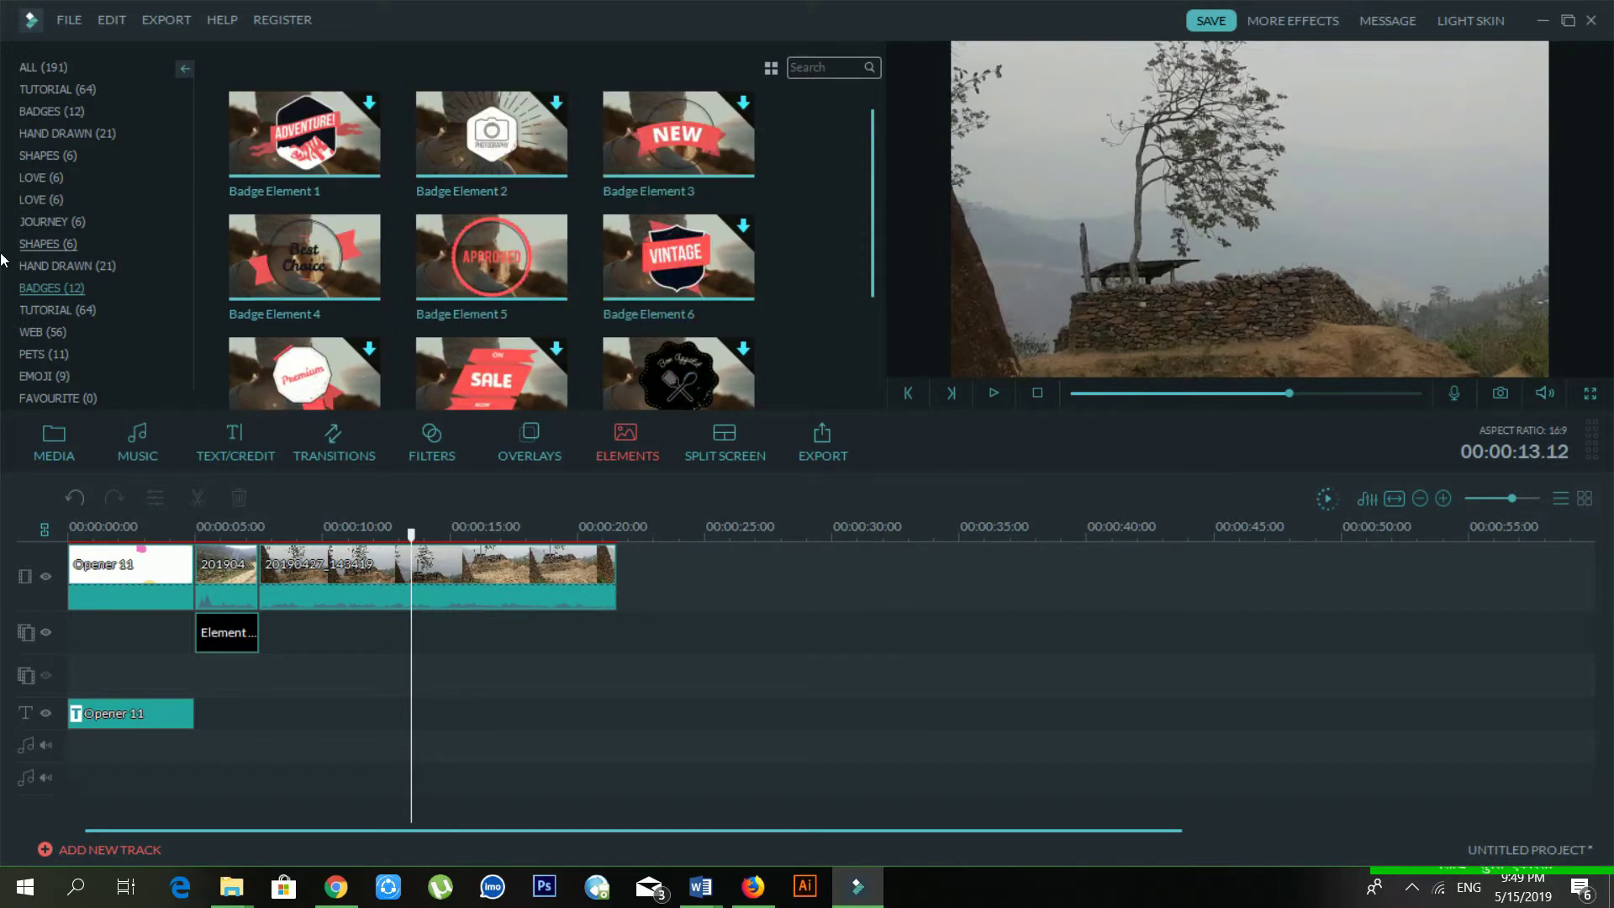
Step: Look through the Hand Drawn elements and start downloading Element Handdrawn 4
{"action": "left_click", "coordinate": [67, 268]}
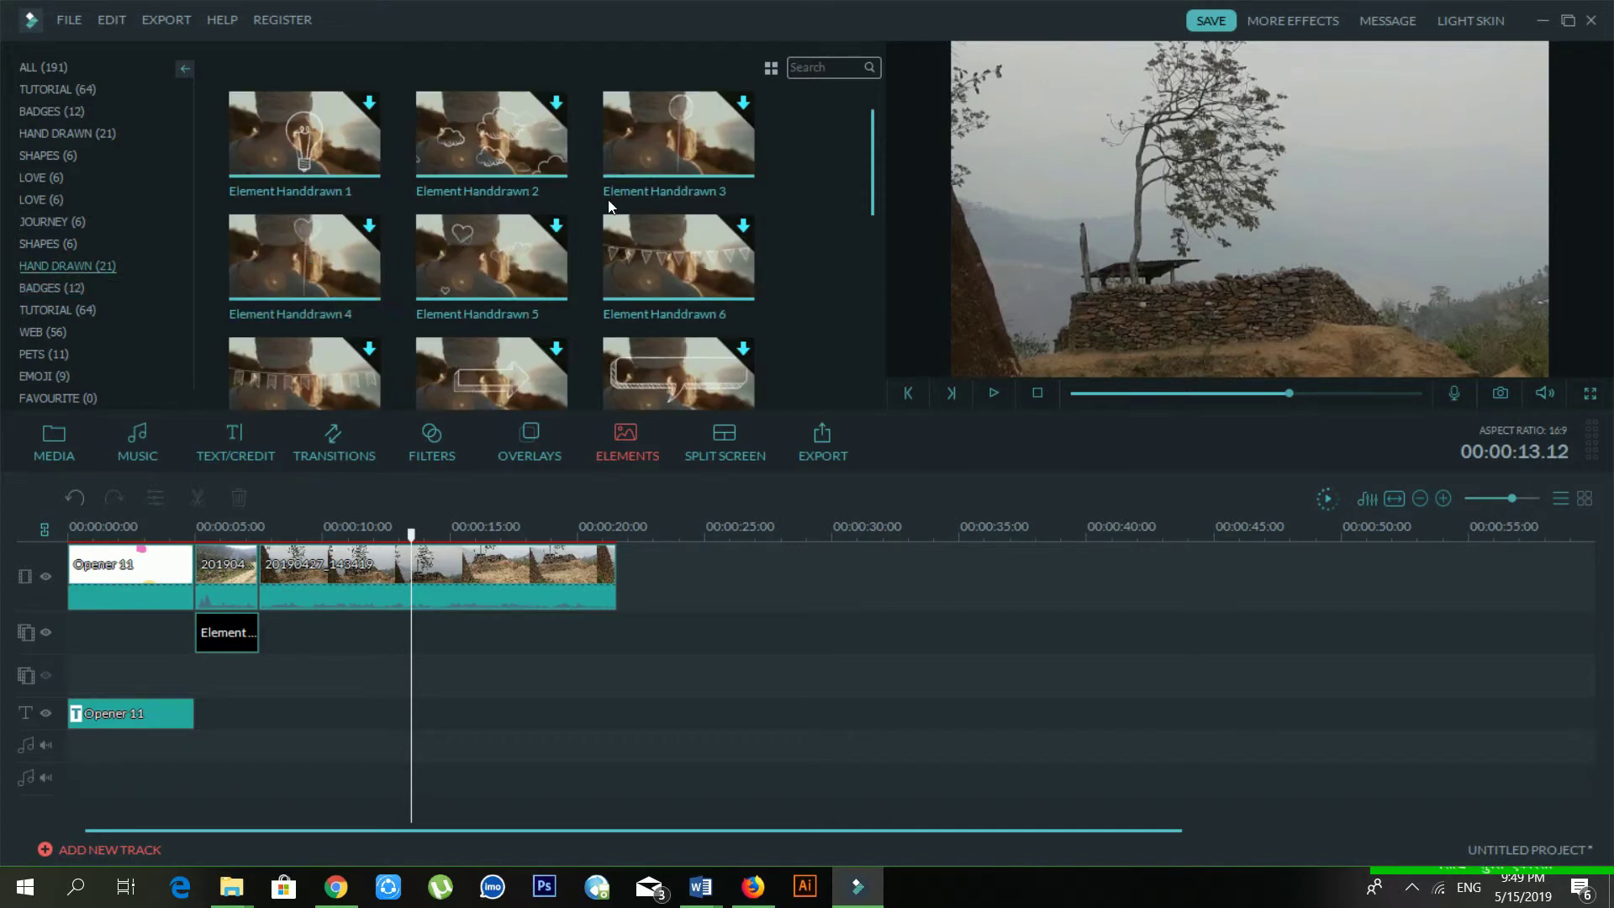
{"action": "scroll", "coordinate": [728, 255], "scroll_direction": "down", "scroll_amount": 8}
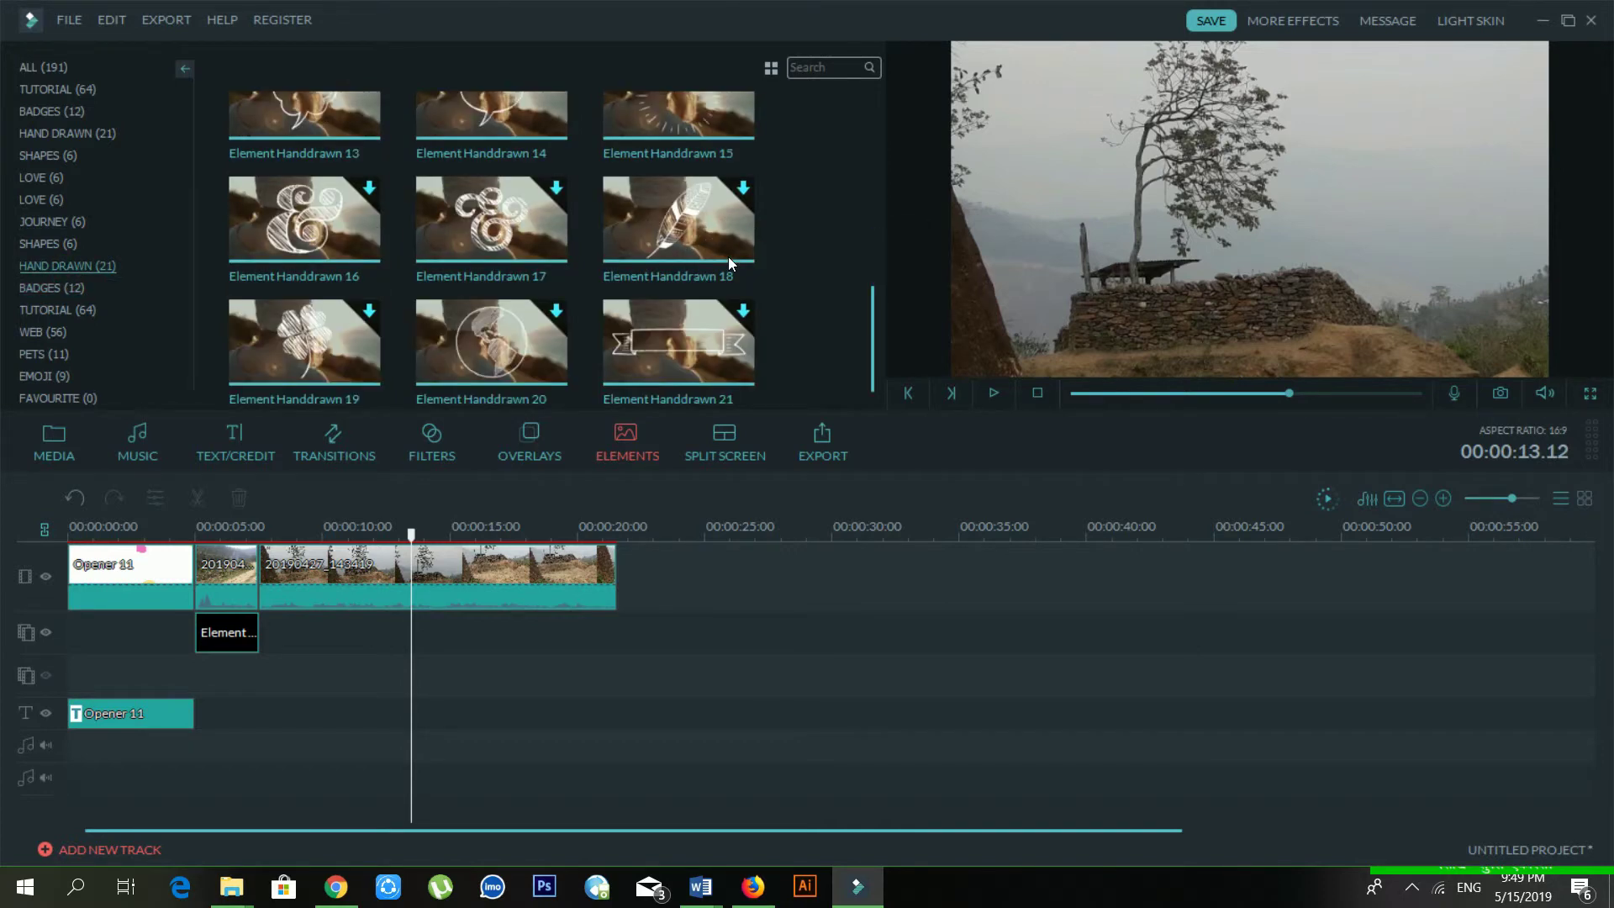
{"action": "scroll", "coordinate": [728, 256], "scroll_direction": "up", "scroll_amount": 8}
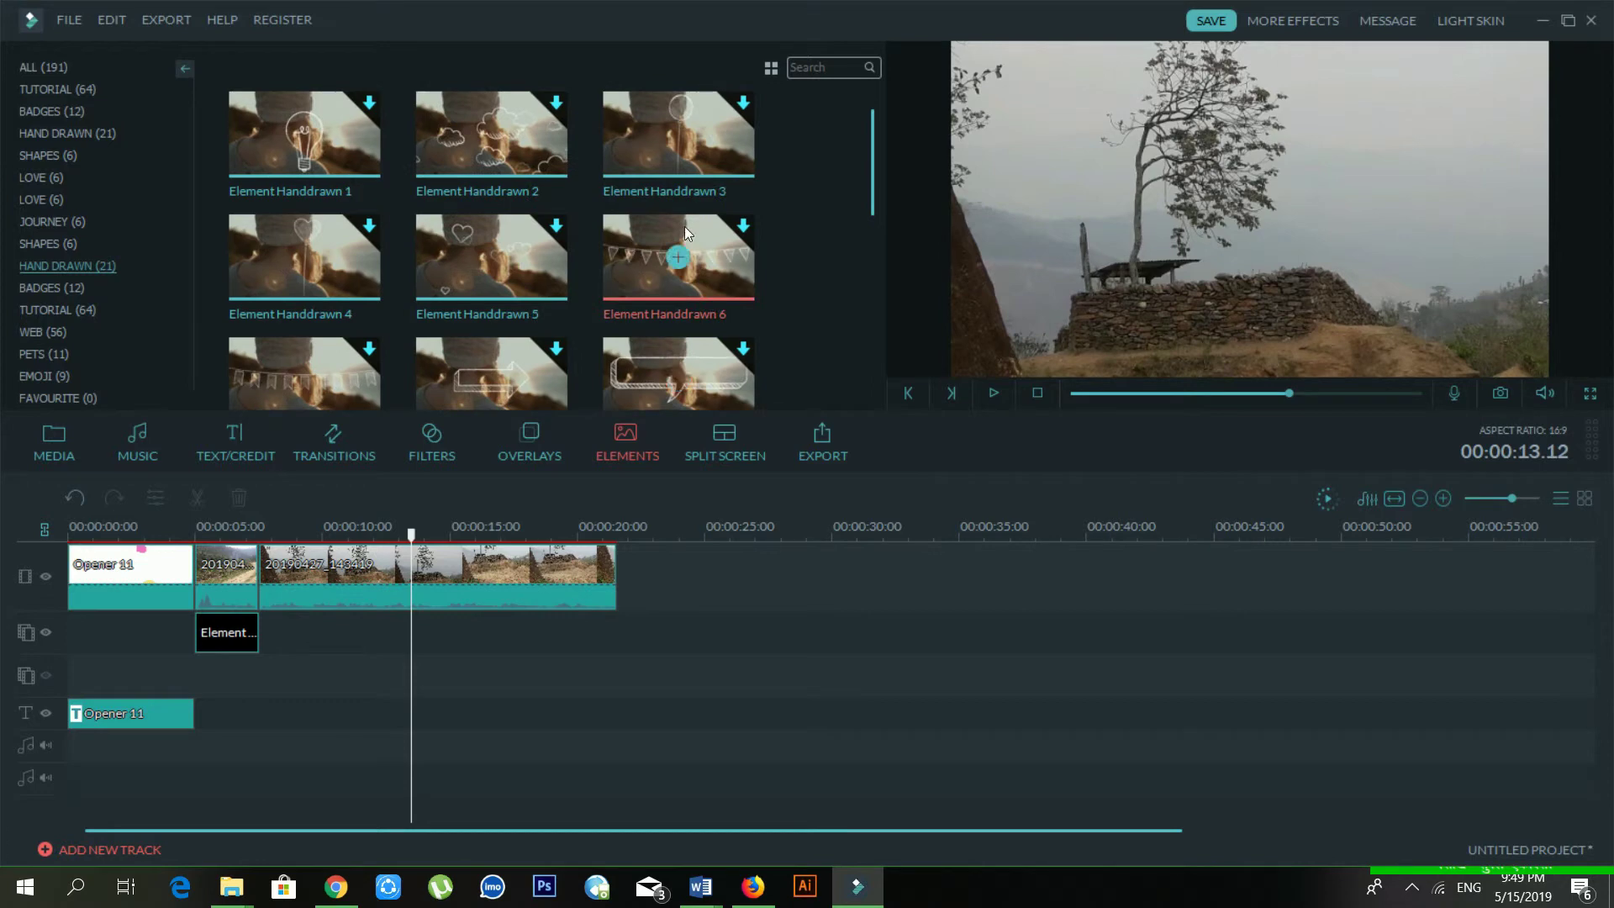
{"action": "double_click", "coordinate": [366, 236]}
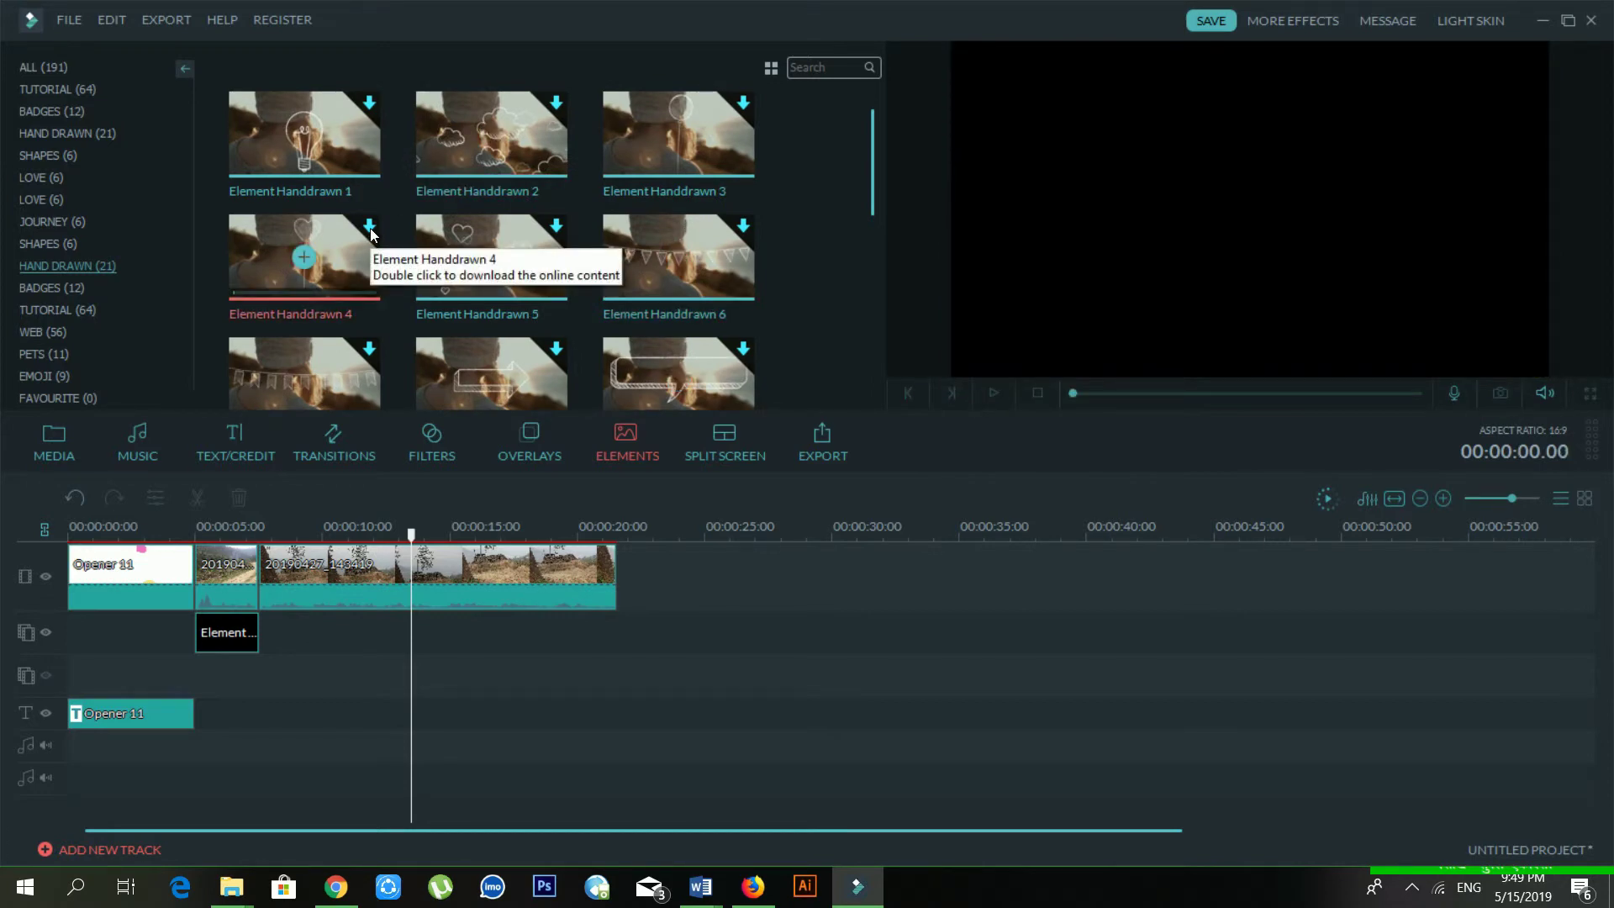
Step: Review the Hand Drawn, Badges, Tutorial, Journey, Love and Shapes element categories once more
{"action": "left_click", "coordinate": [72, 127]}
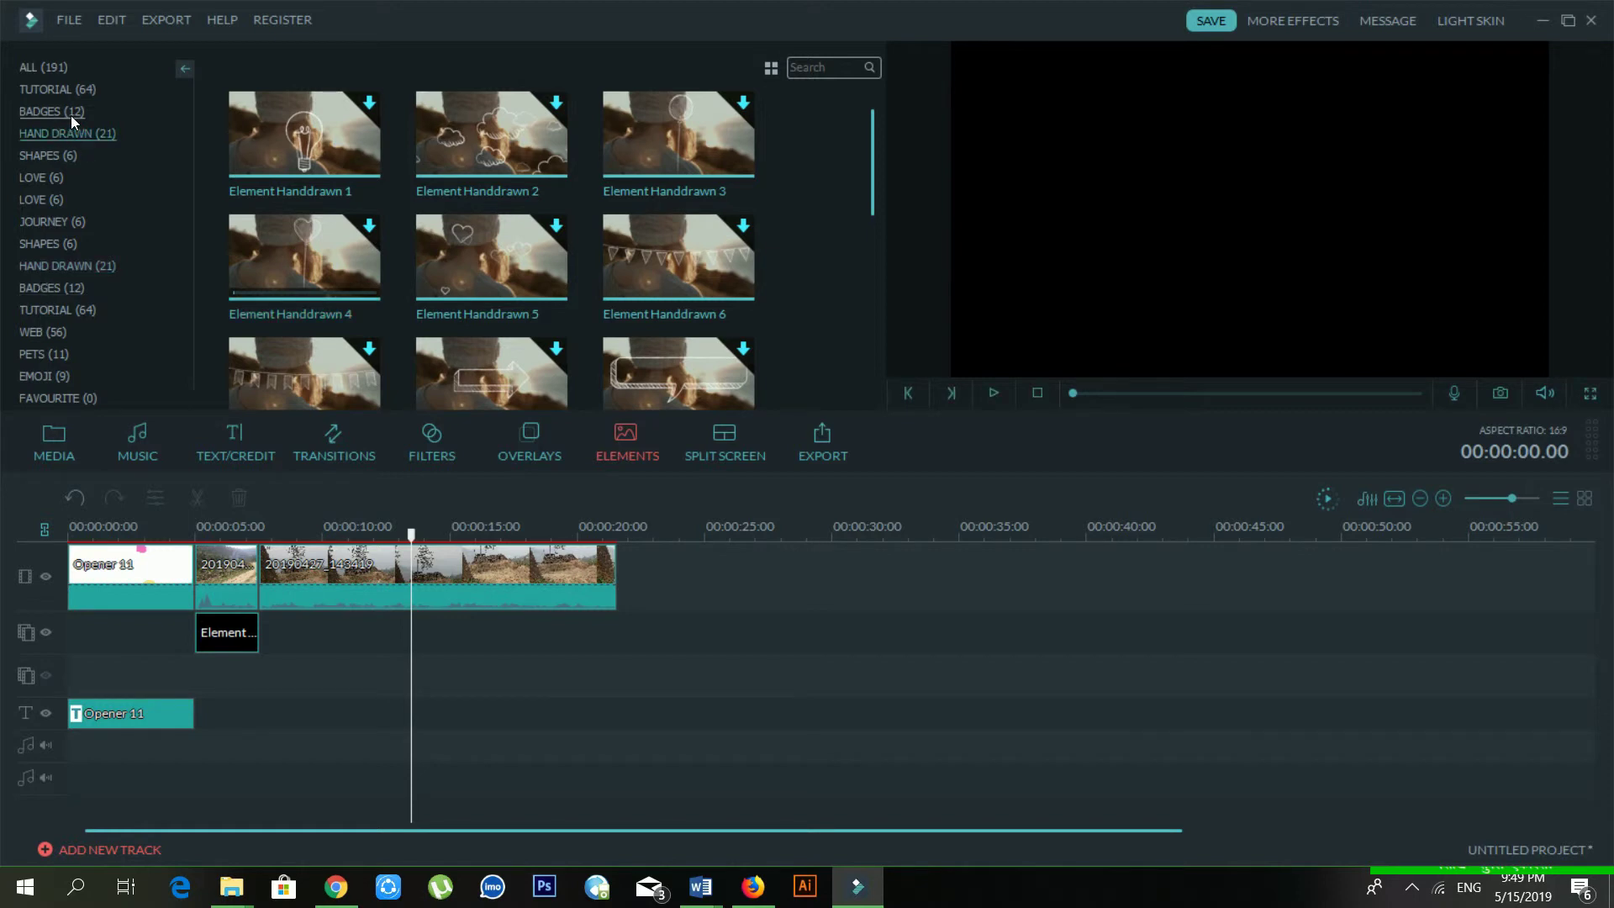
{"action": "left_click", "coordinate": [70, 112]}
{"action": "left_click", "coordinate": [71, 88]}
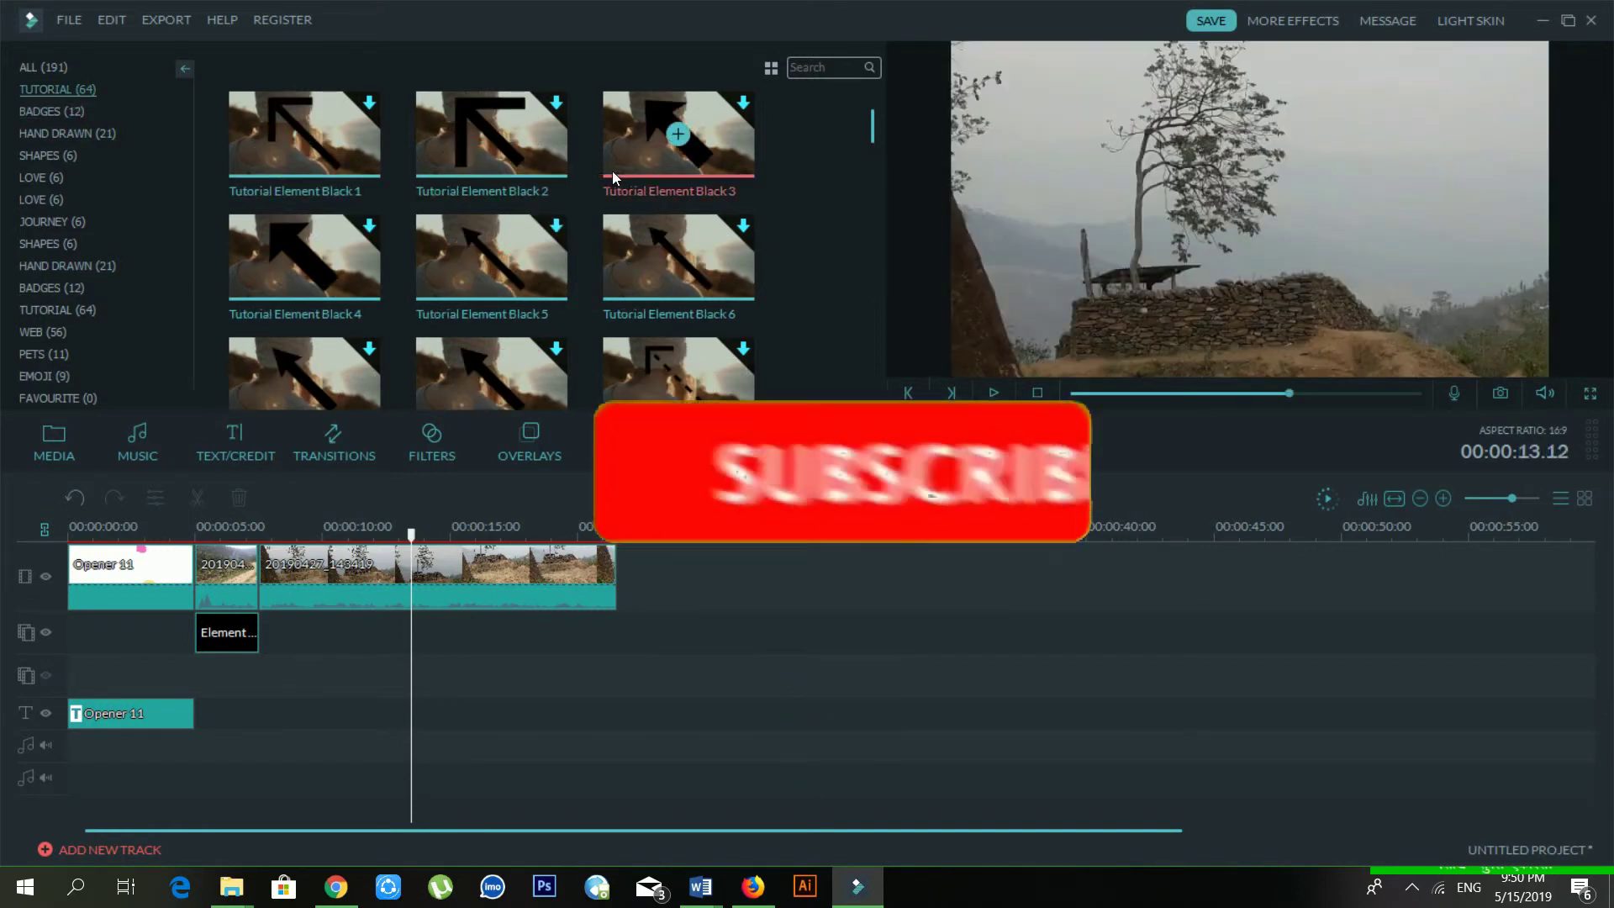
{"action": "left_click", "coordinate": [34, 114]}
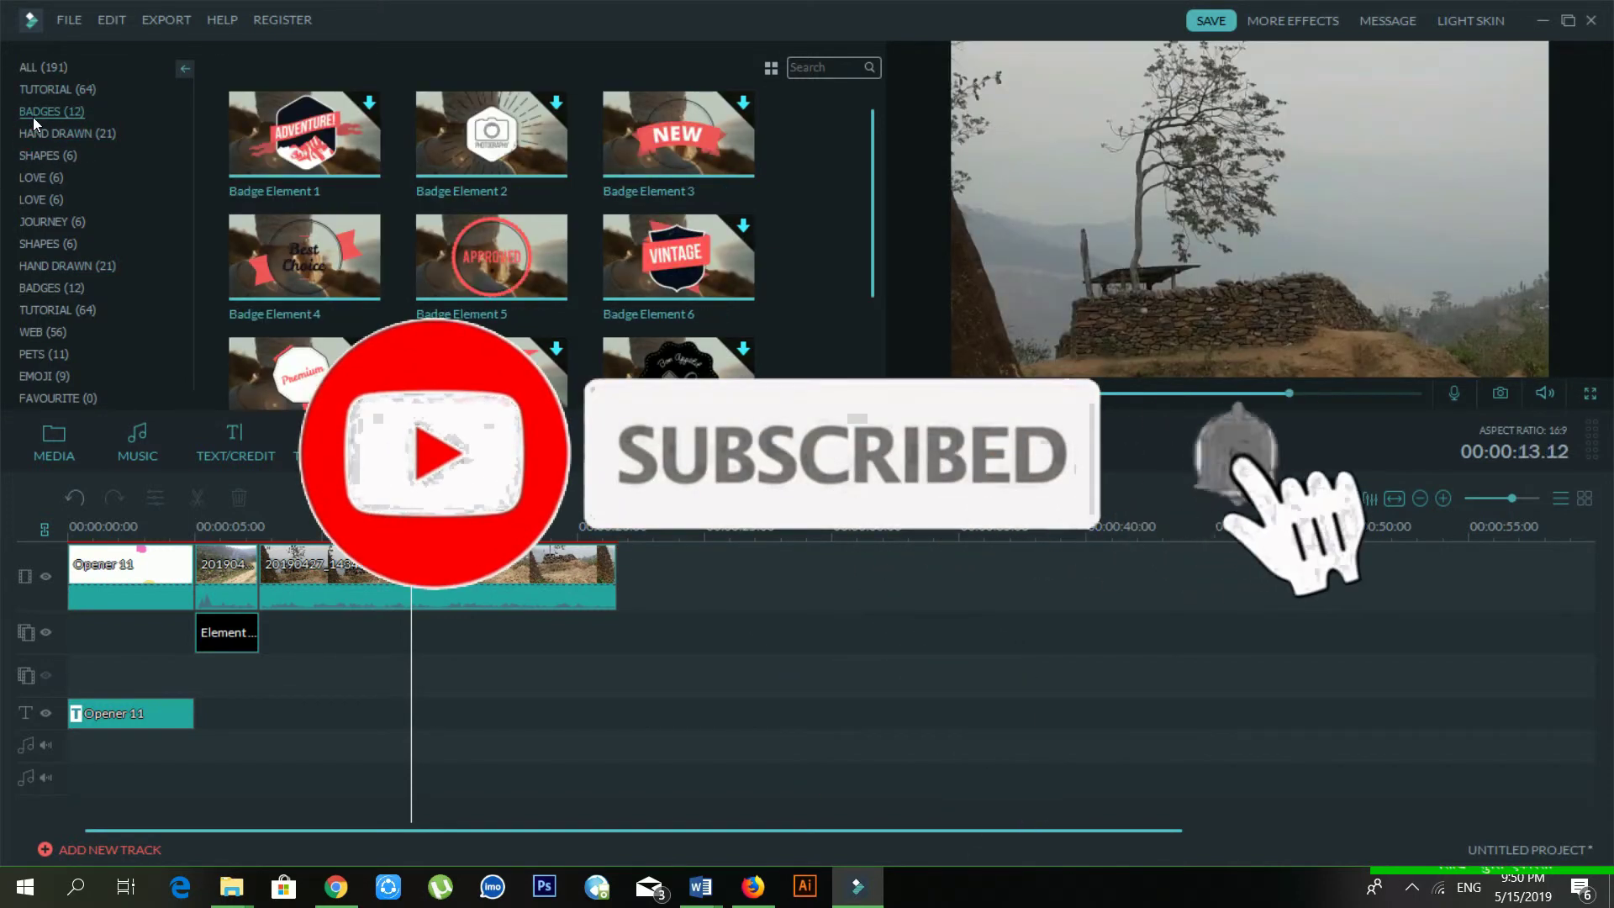
{"action": "left_click", "coordinate": [43, 221]}
{"action": "left_click", "coordinate": [47, 199]}
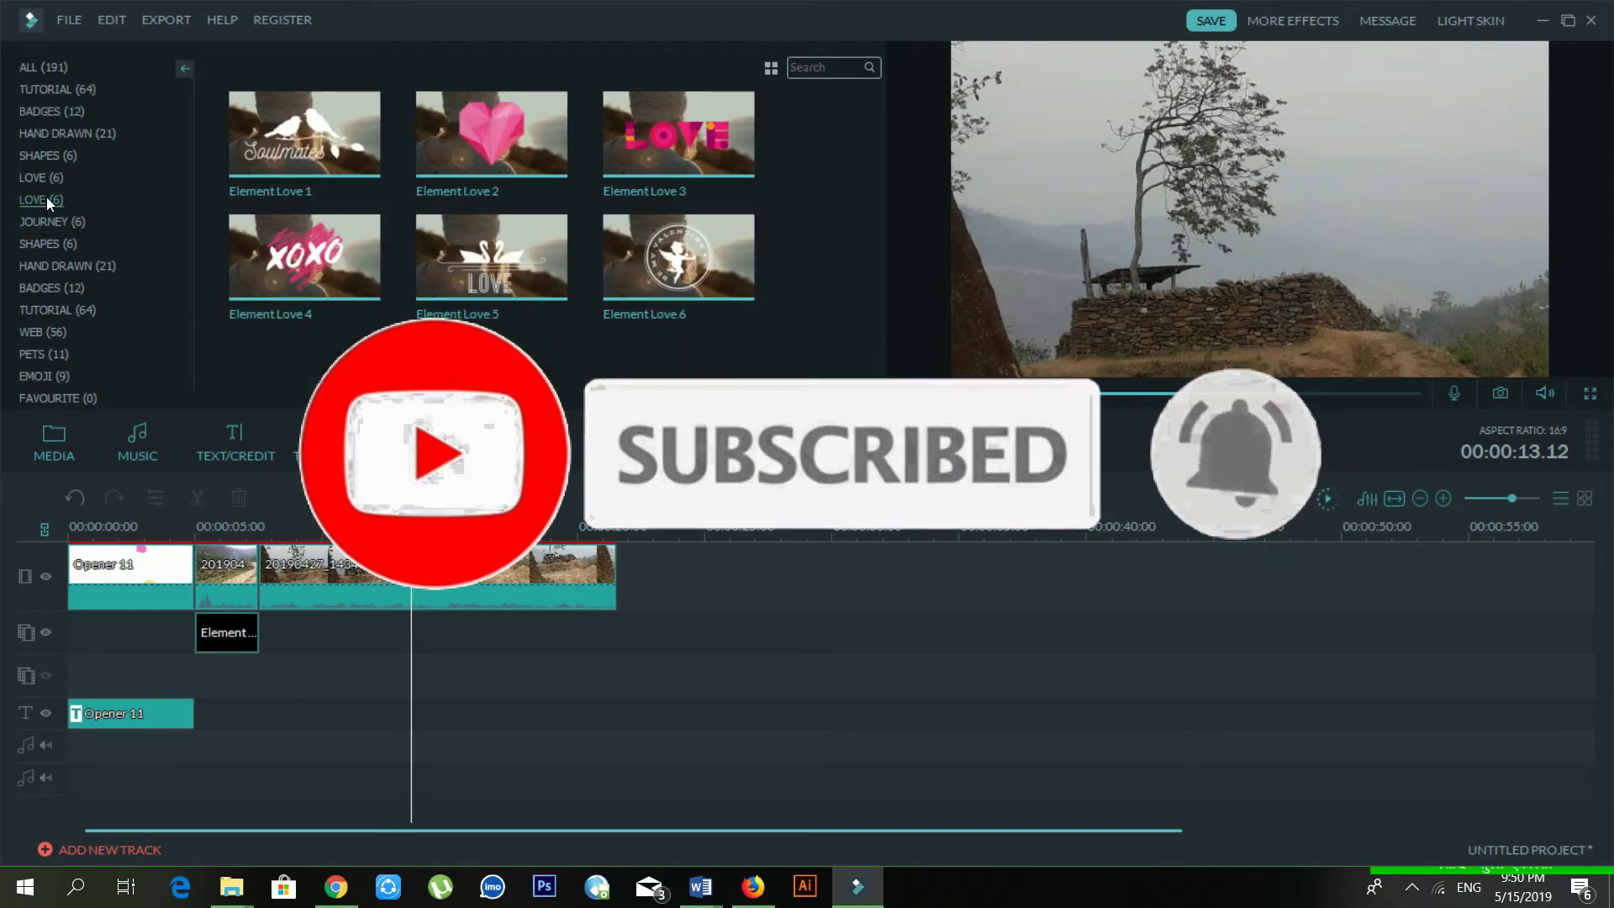
{"action": "left_click", "coordinate": [43, 223]}
{"action": "left_click", "coordinate": [49, 244]}
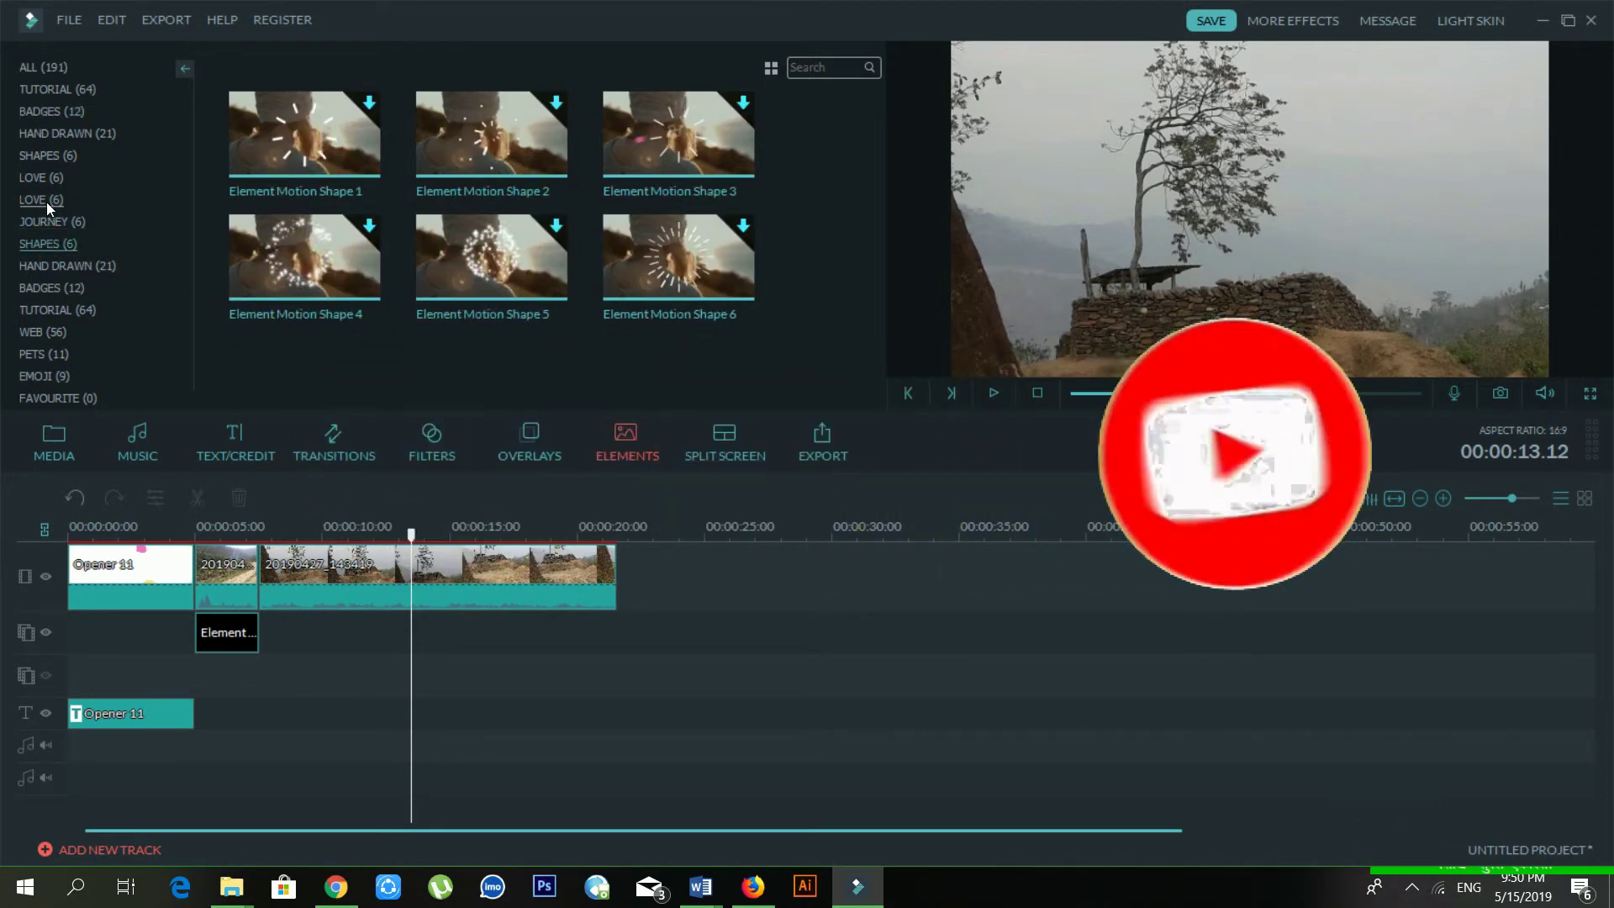
{"action": "left_click", "coordinate": [47, 202]}
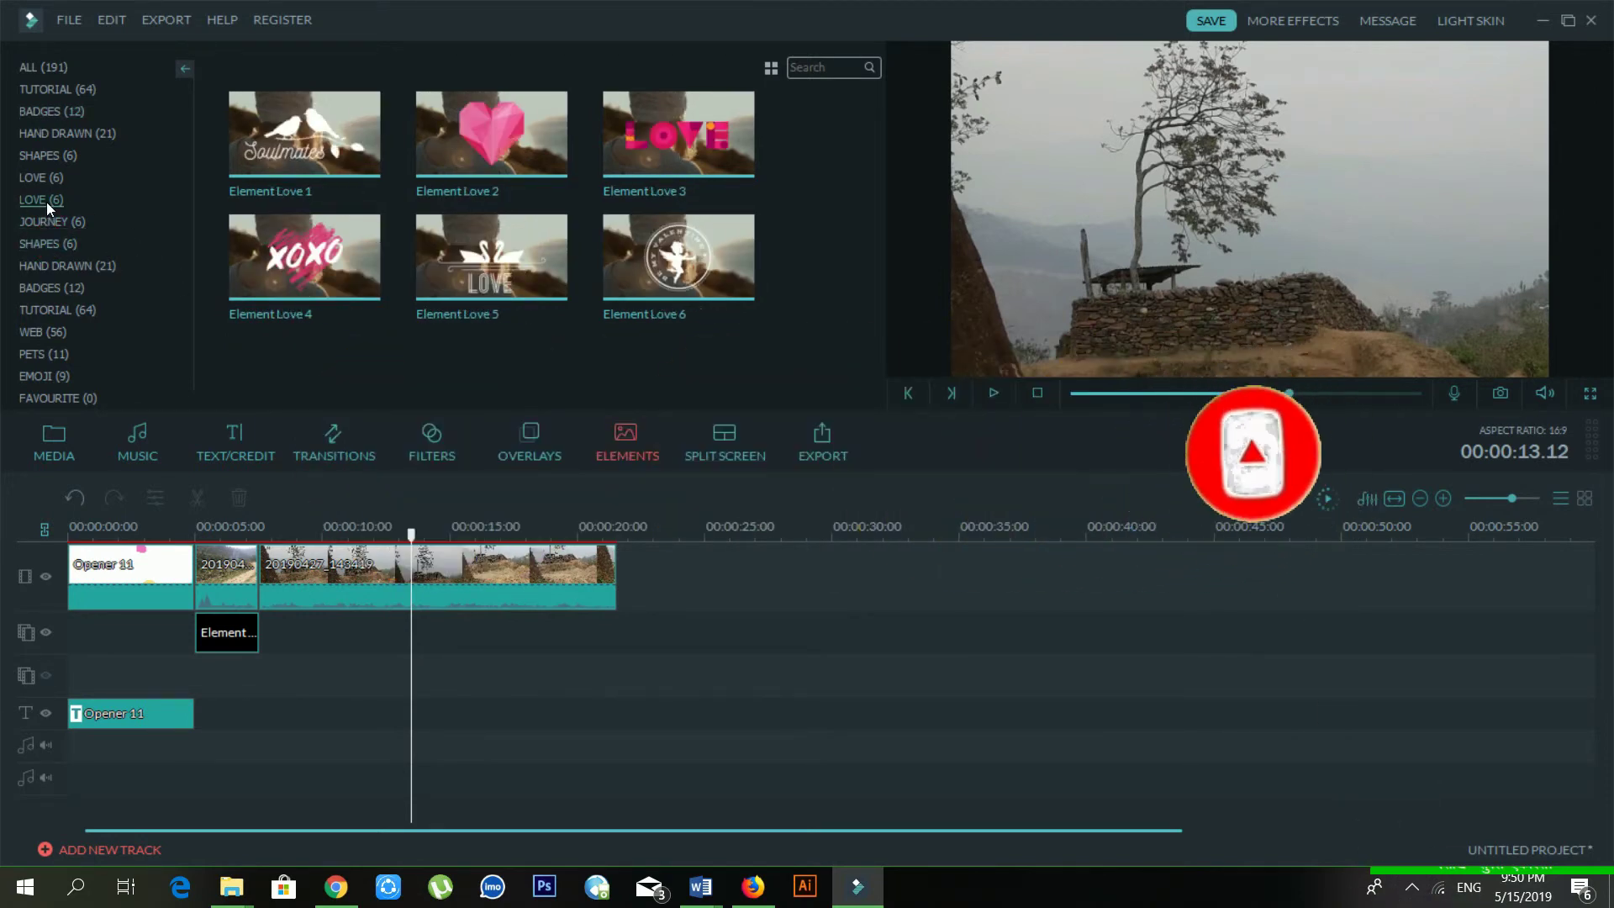
{"action": "left_click", "coordinate": [62, 157]}
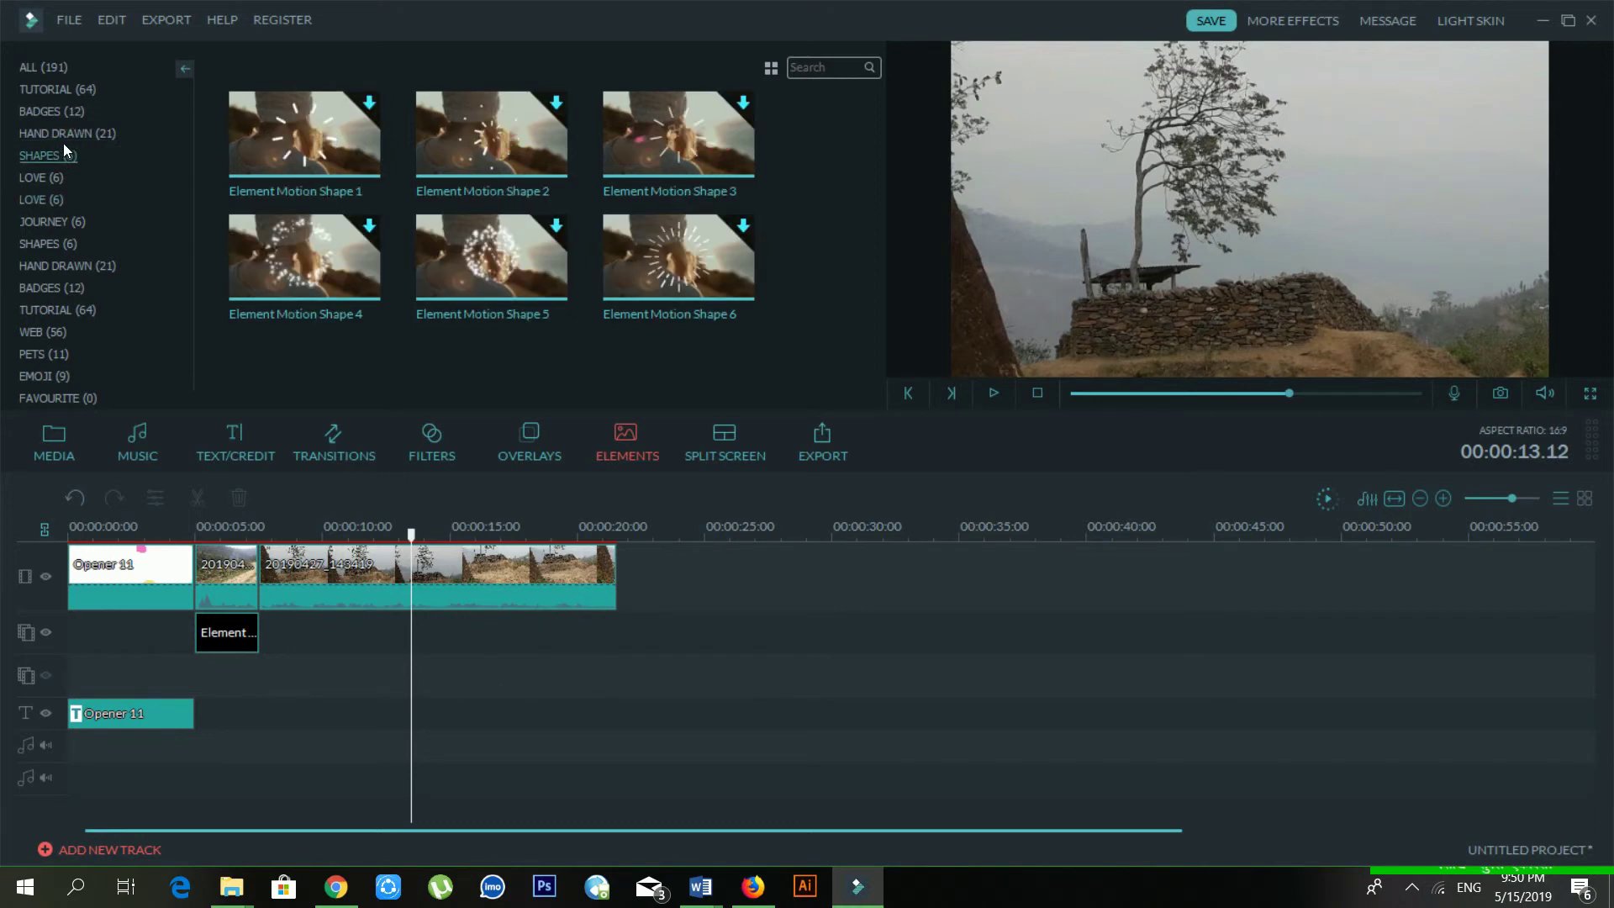
{"action": "left_click", "coordinate": [59, 104]}
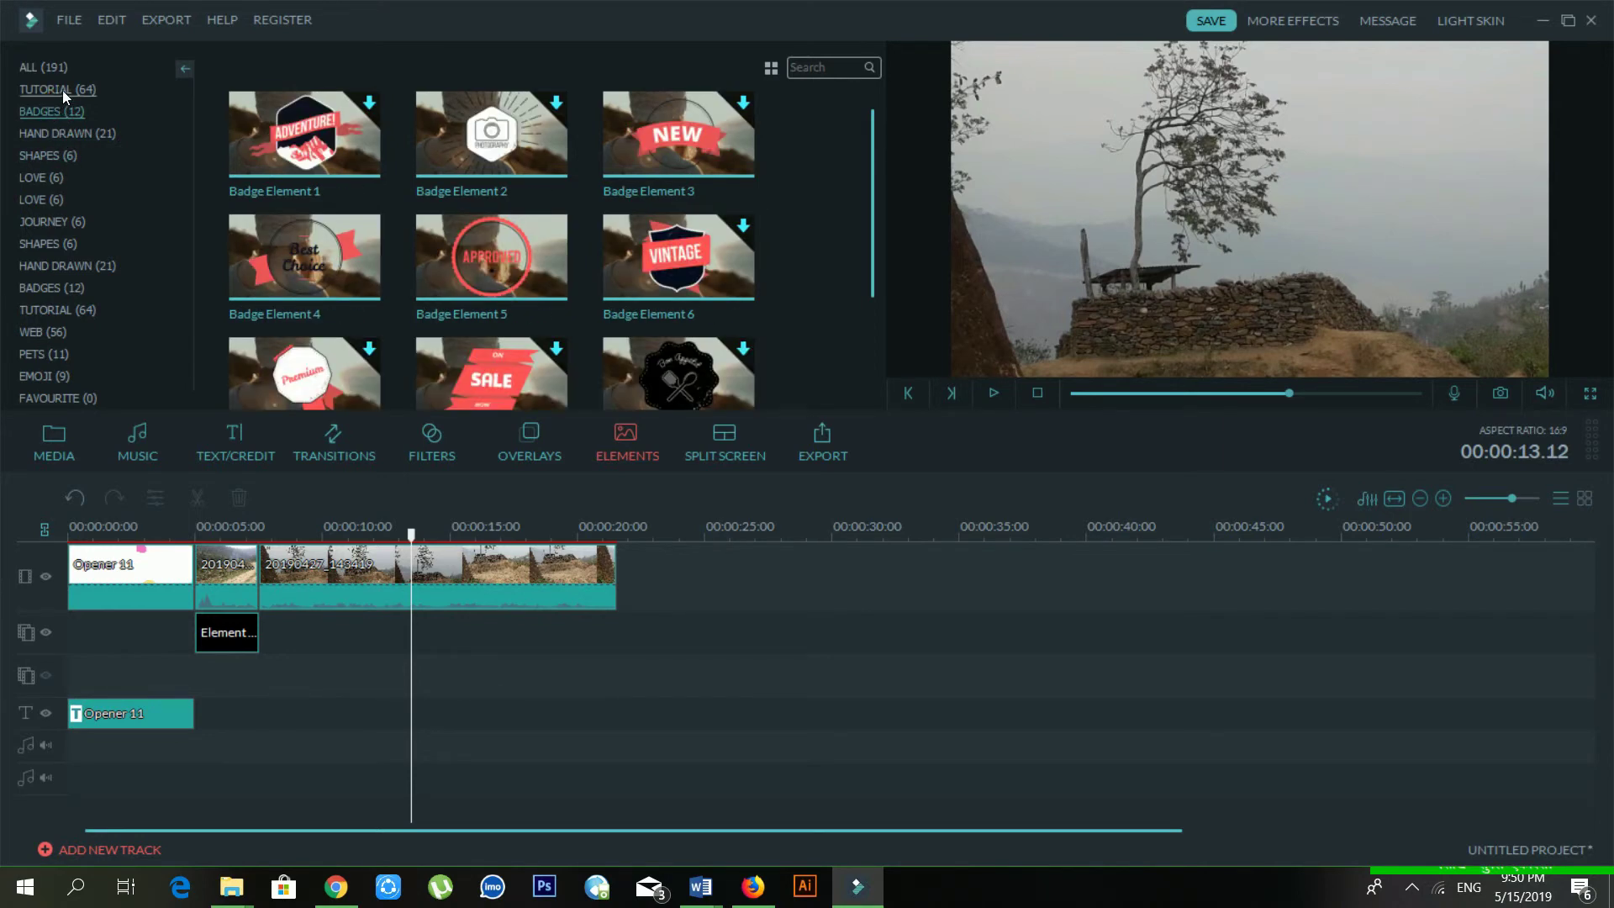
{"action": "left_click", "coordinate": [62, 89]}
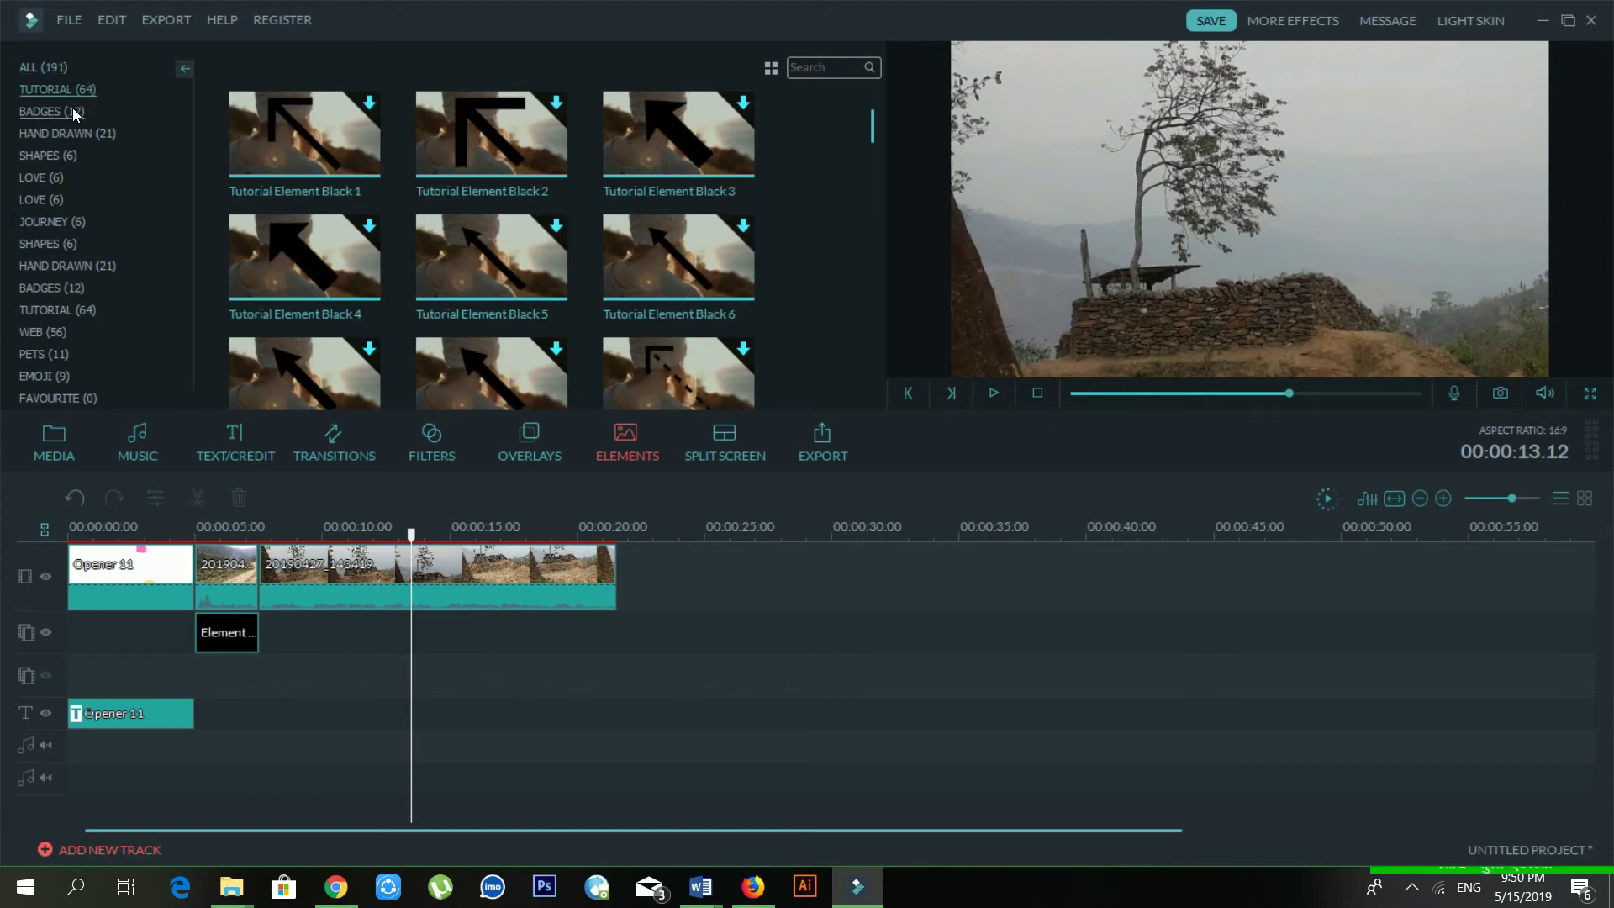
{"action": "left_click", "coordinate": [73, 110]}
{"action": "left_click", "coordinate": [72, 133]}
{"action": "left_click", "coordinate": [50, 159]}
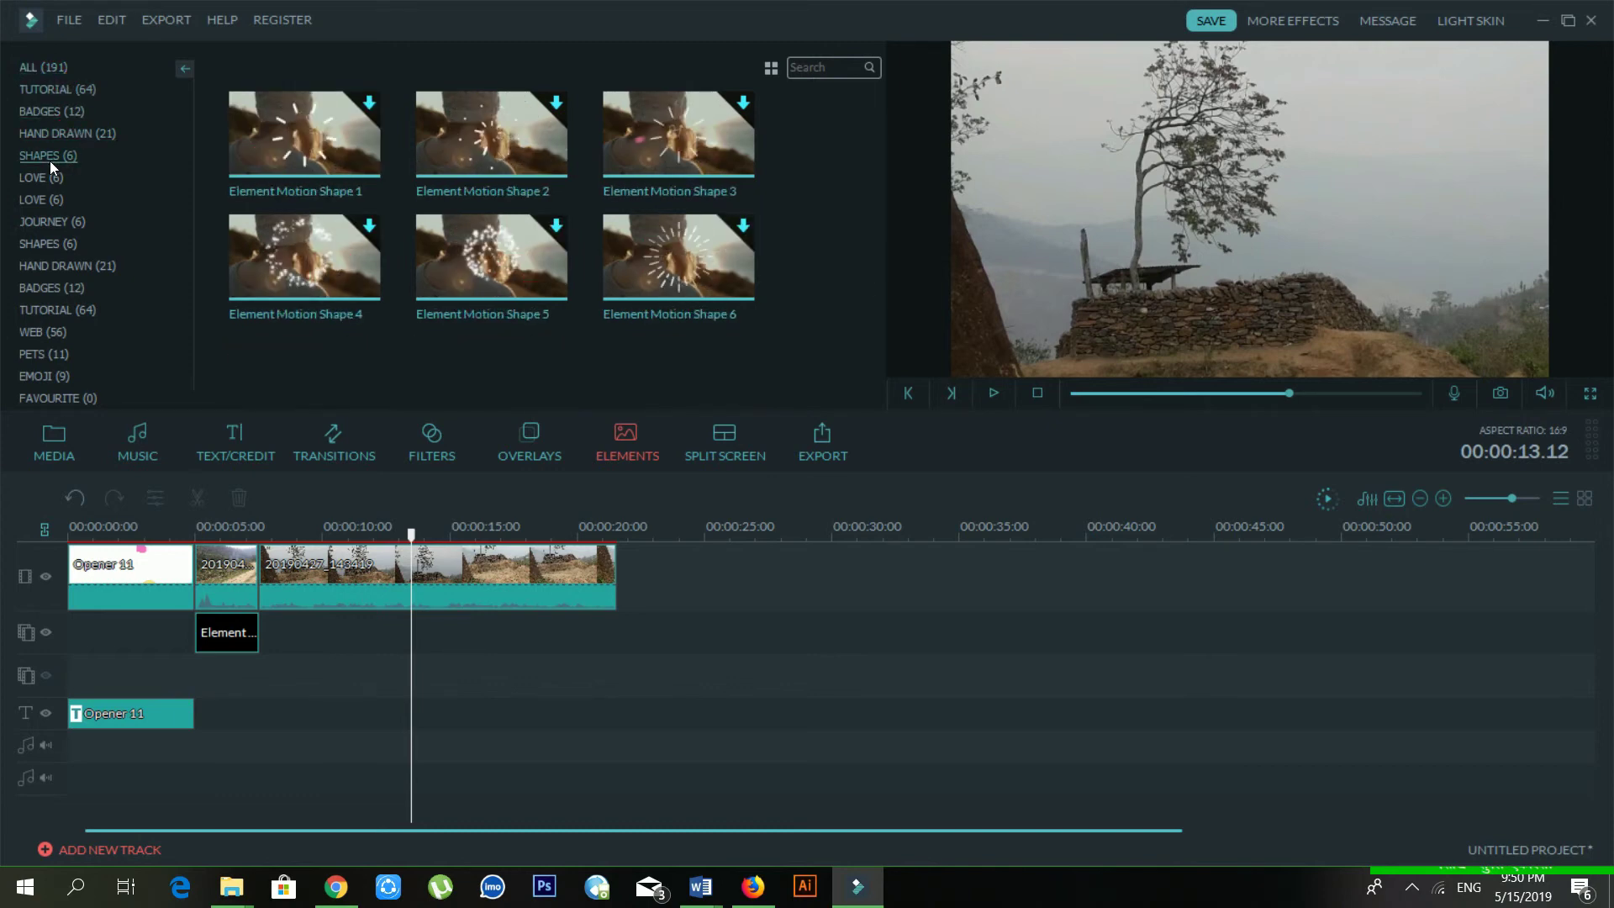
{"action": "left_click", "coordinate": [47, 178]}
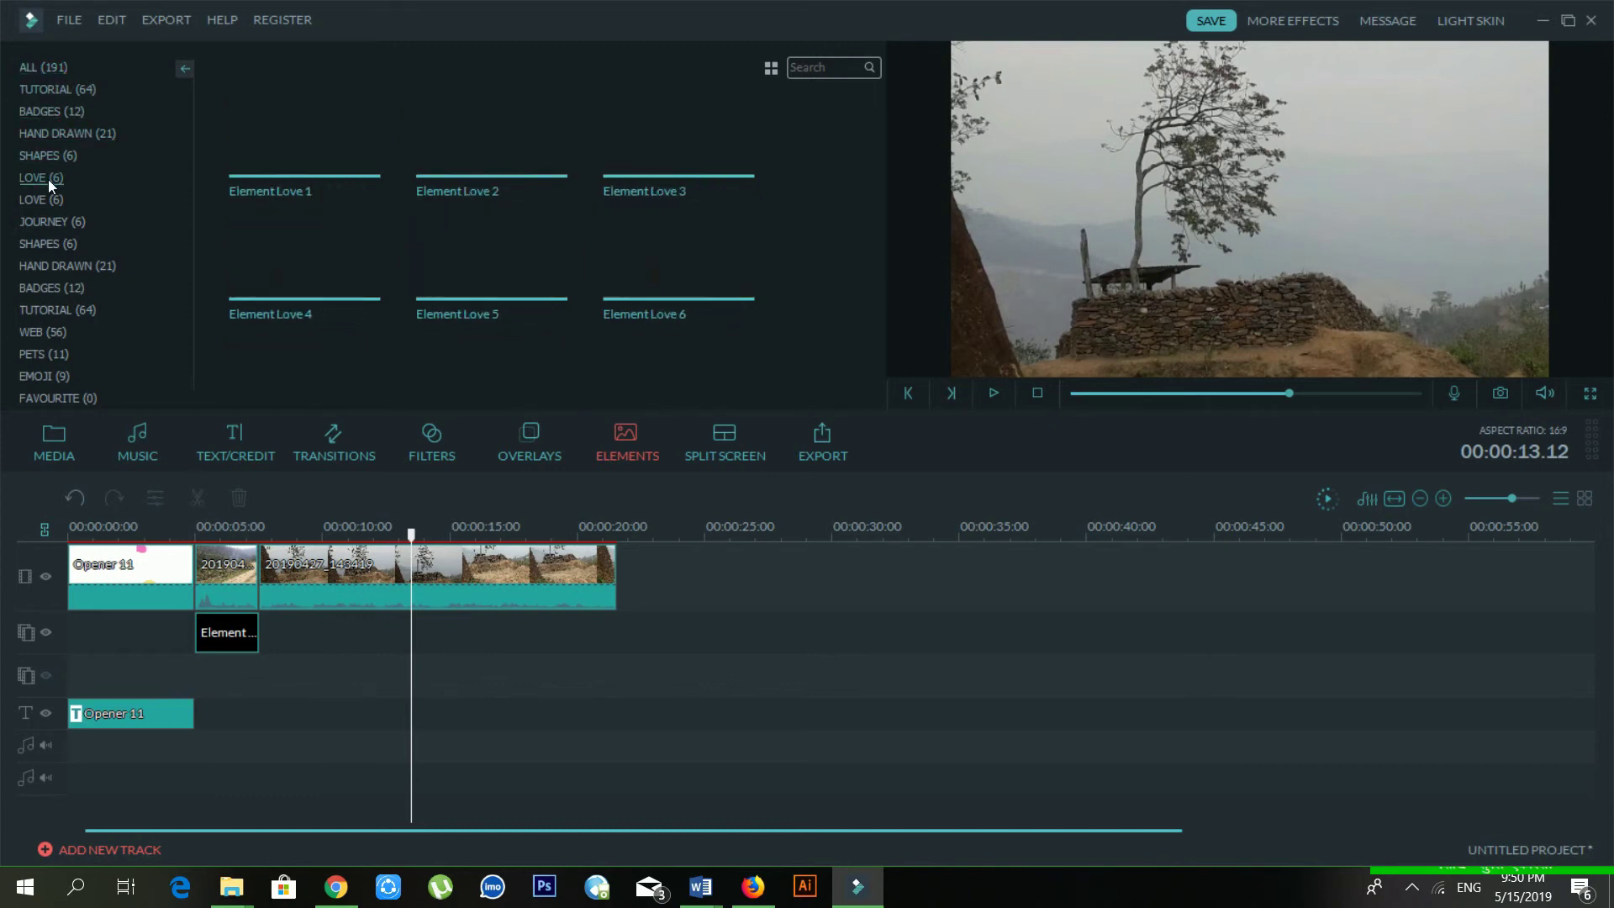
{"action": "left_click", "coordinate": [46, 222]}
{"action": "left_click", "coordinate": [46, 241]}
{"action": "left_click", "coordinate": [47, 262]}
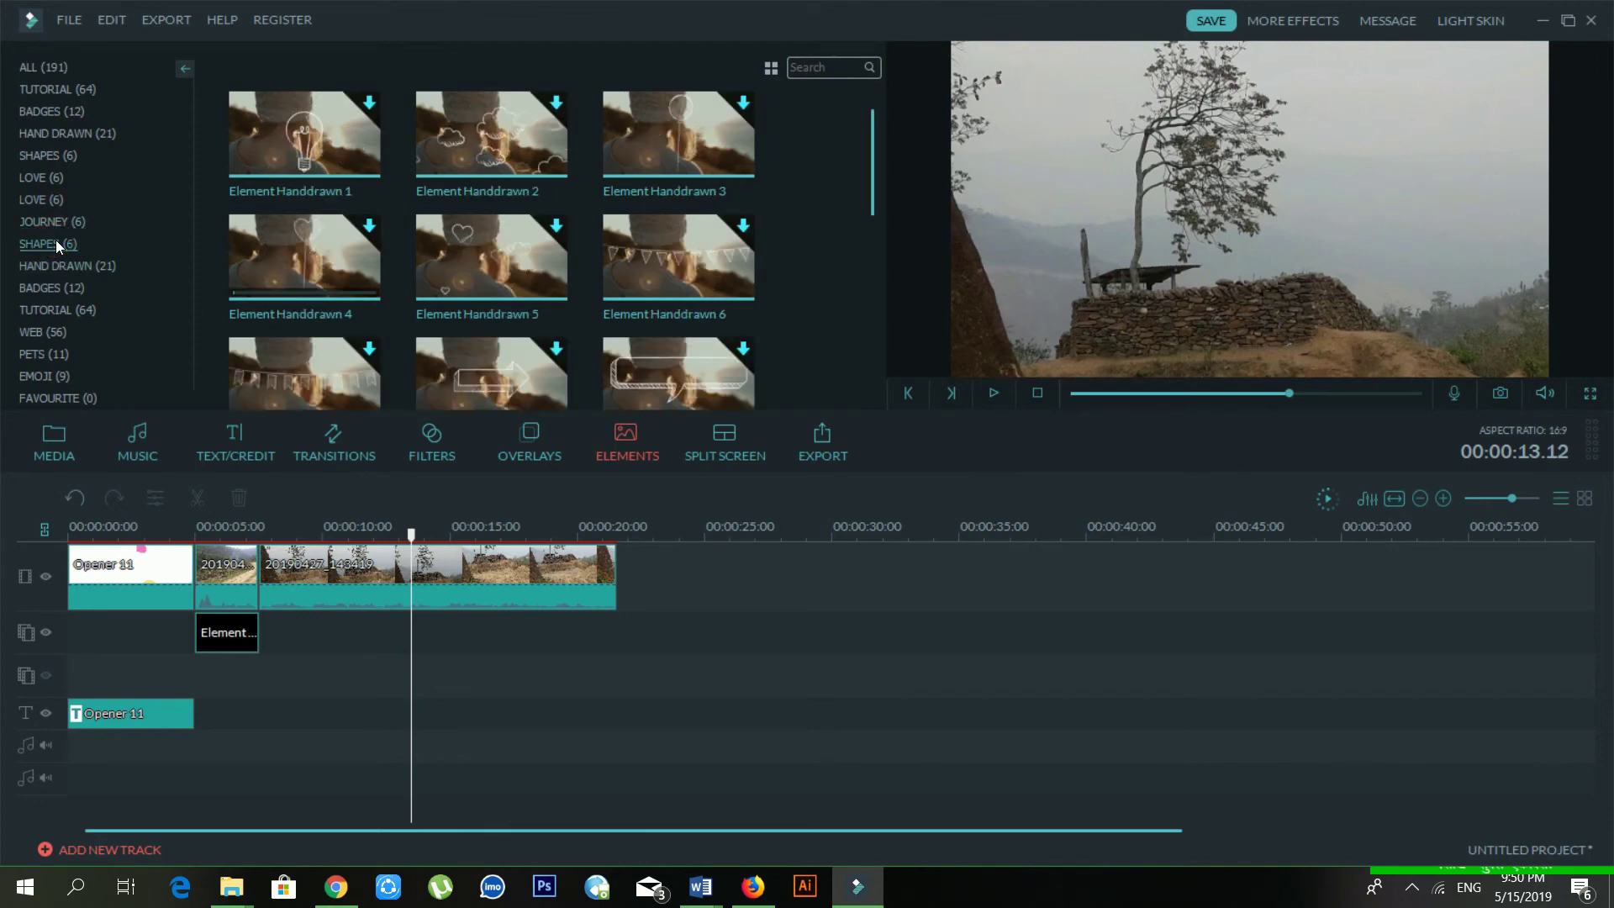
{"action": "left_click", "coordinate": [52, 221]}
{"action": "left_click", "coordinate": [52, 199]}
{"action": "left_click", "coordinate": [50, 155]}
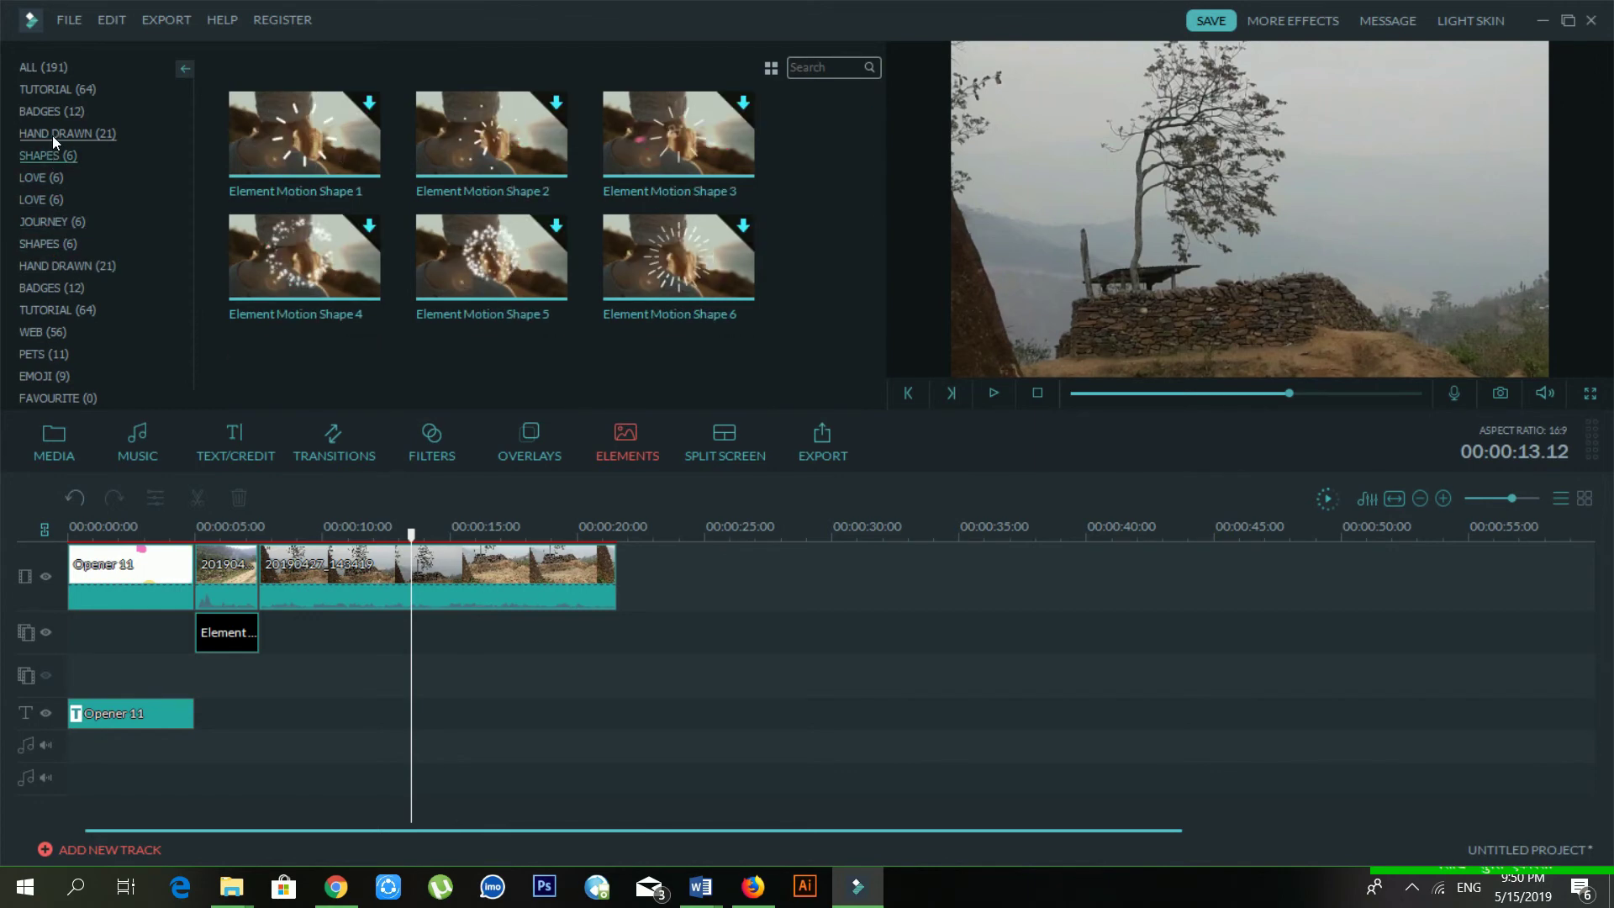
{"action": "left_click", "coordinate": [52, 135]}
{"action": "left_click", "coordinate": [52, 114]}
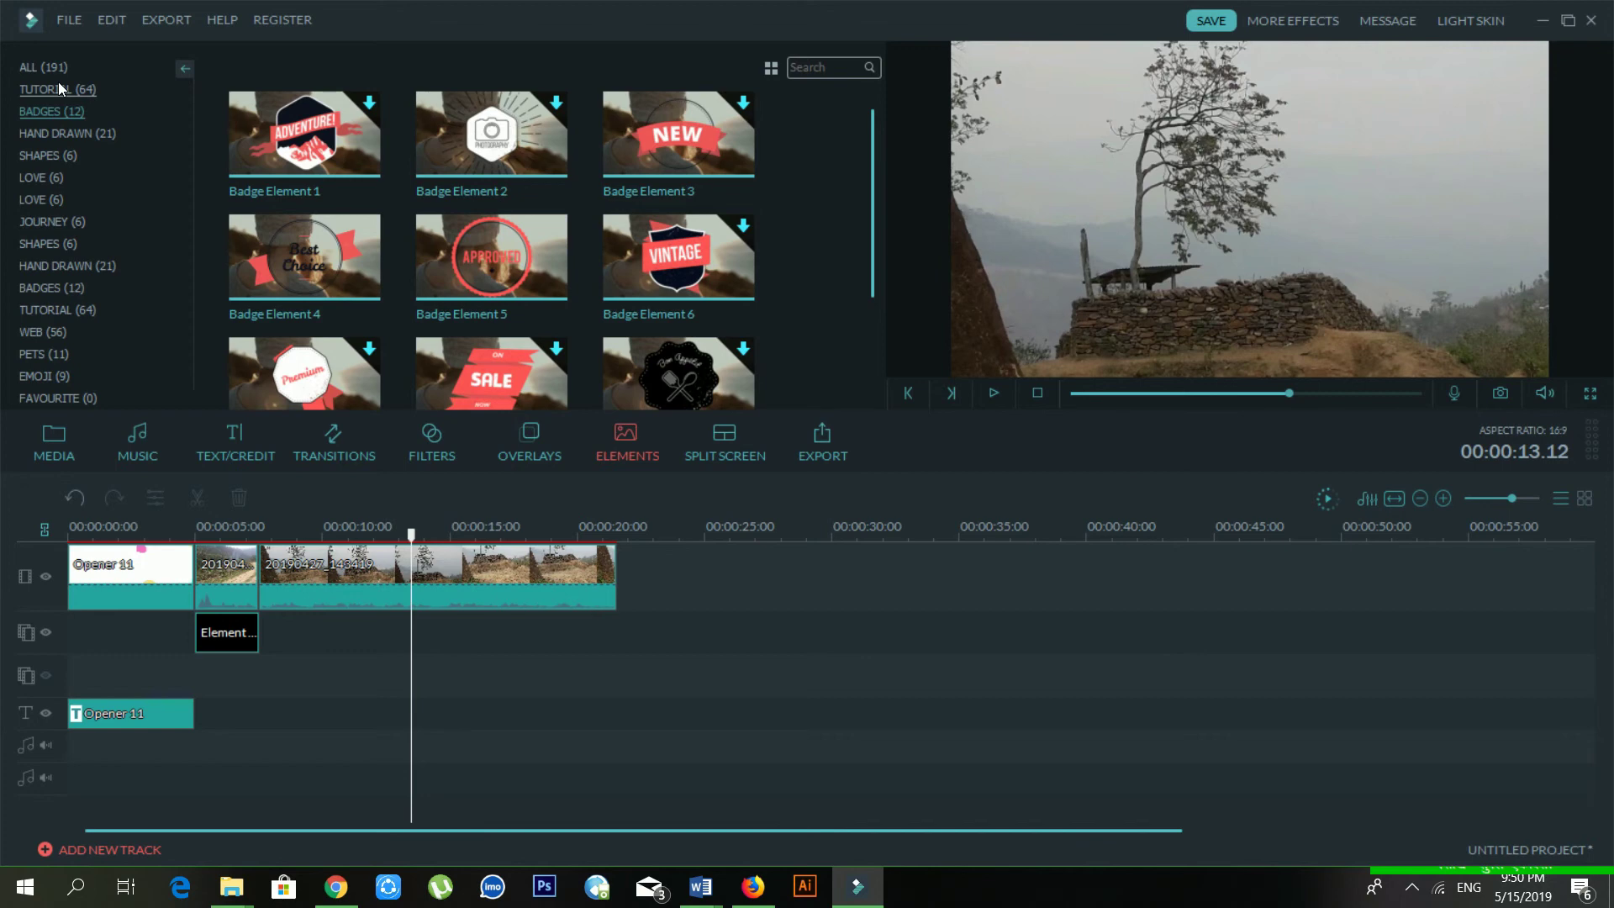
{"action": "left_click", "coordinate": [58, 88]}
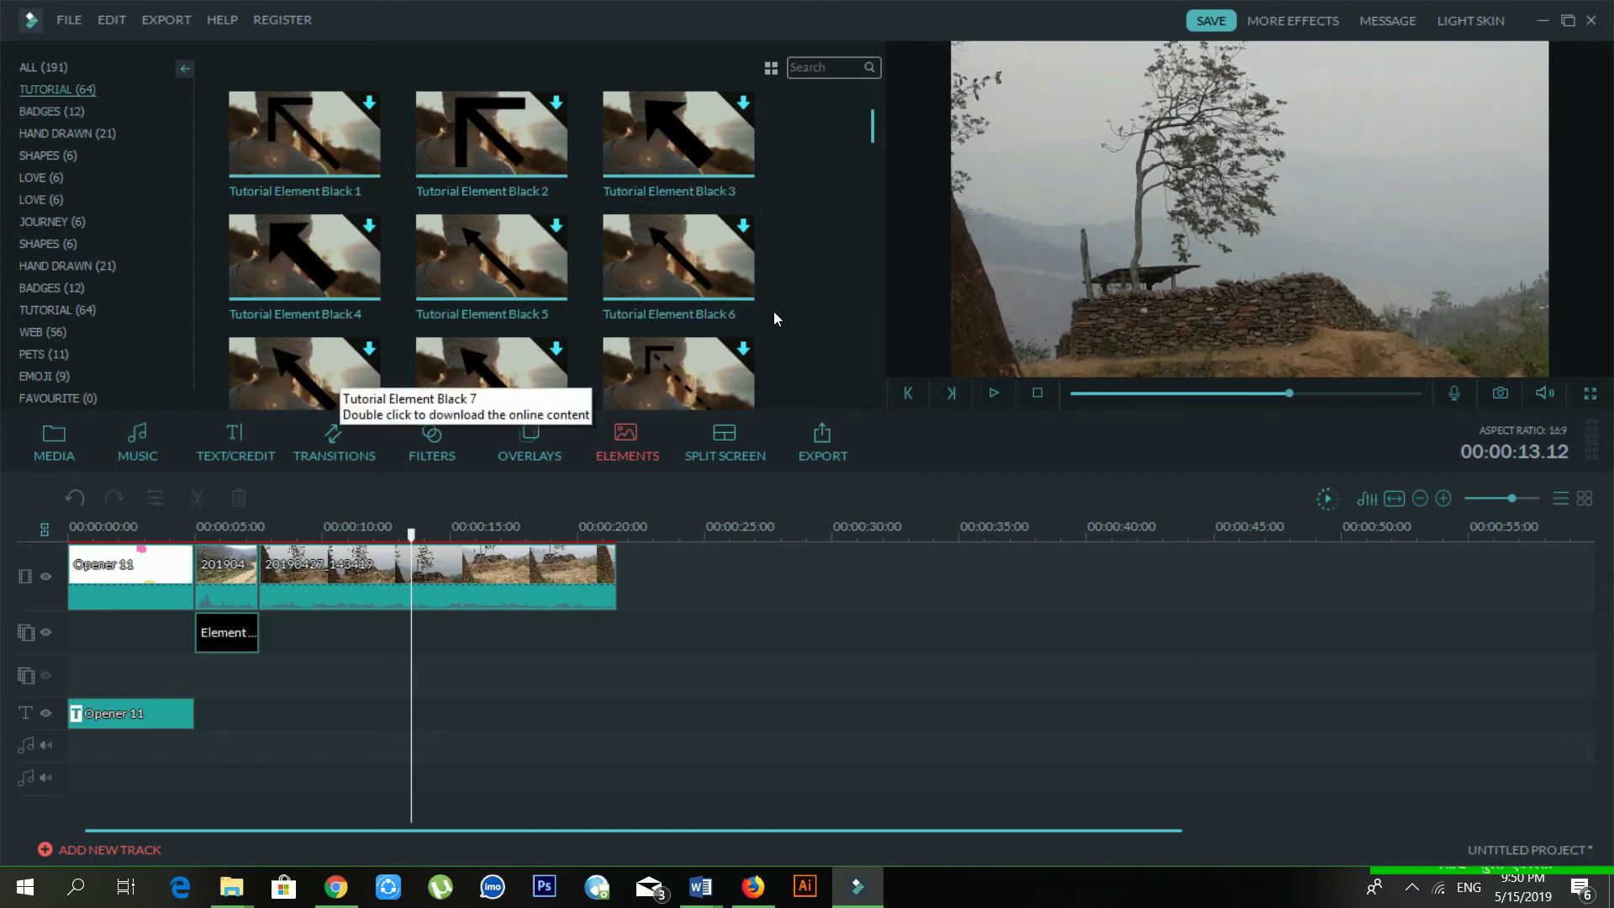